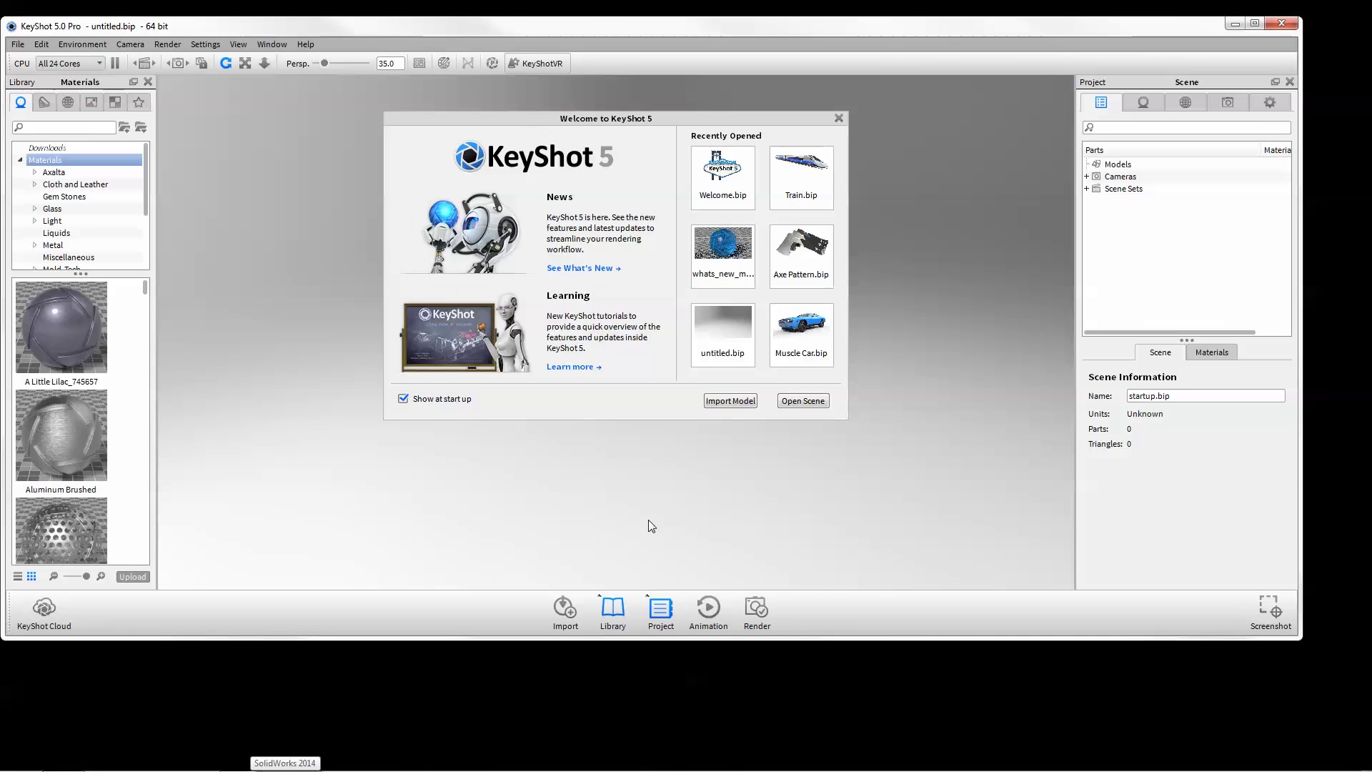
# - Open the recent scene Welcome.bip and maximize the program window
pyautogui.click(718, 190)
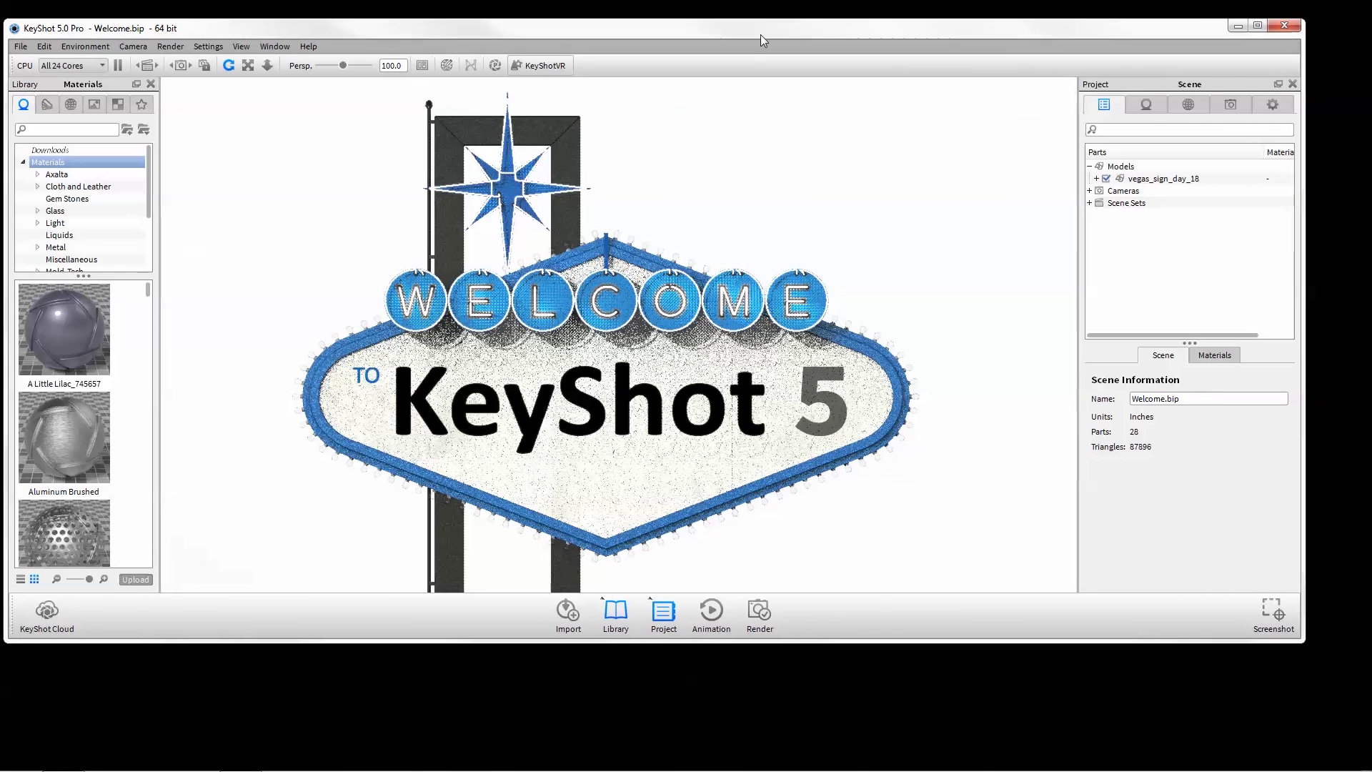
pyautogui.moveTo(761, 34); pyautogui.dragTo(751, 2)
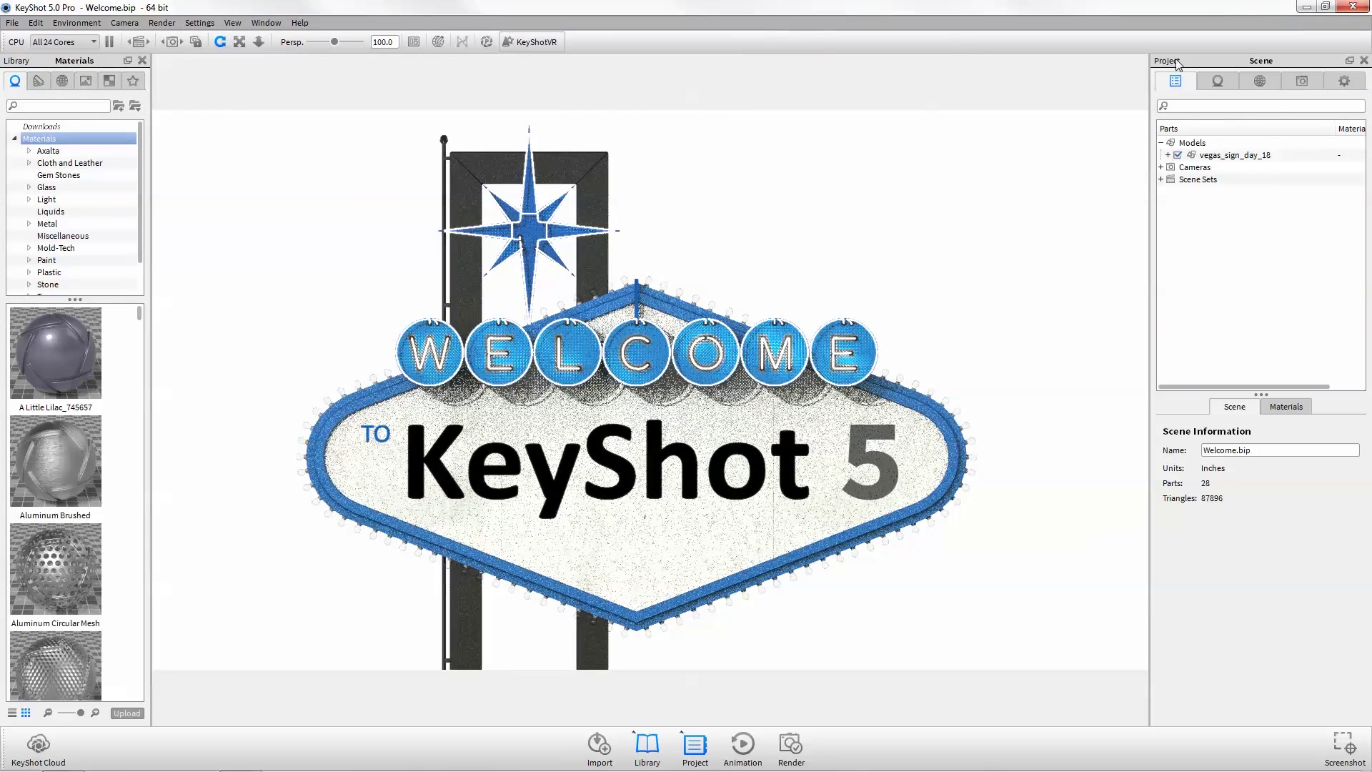
# - Dock the Project panel with the Library panel as tabs, rearrange them stacked, and finish with the two panels side by side
pyautogui.moveTo(1250, 65); pyautogui.dragTo(104, 229)
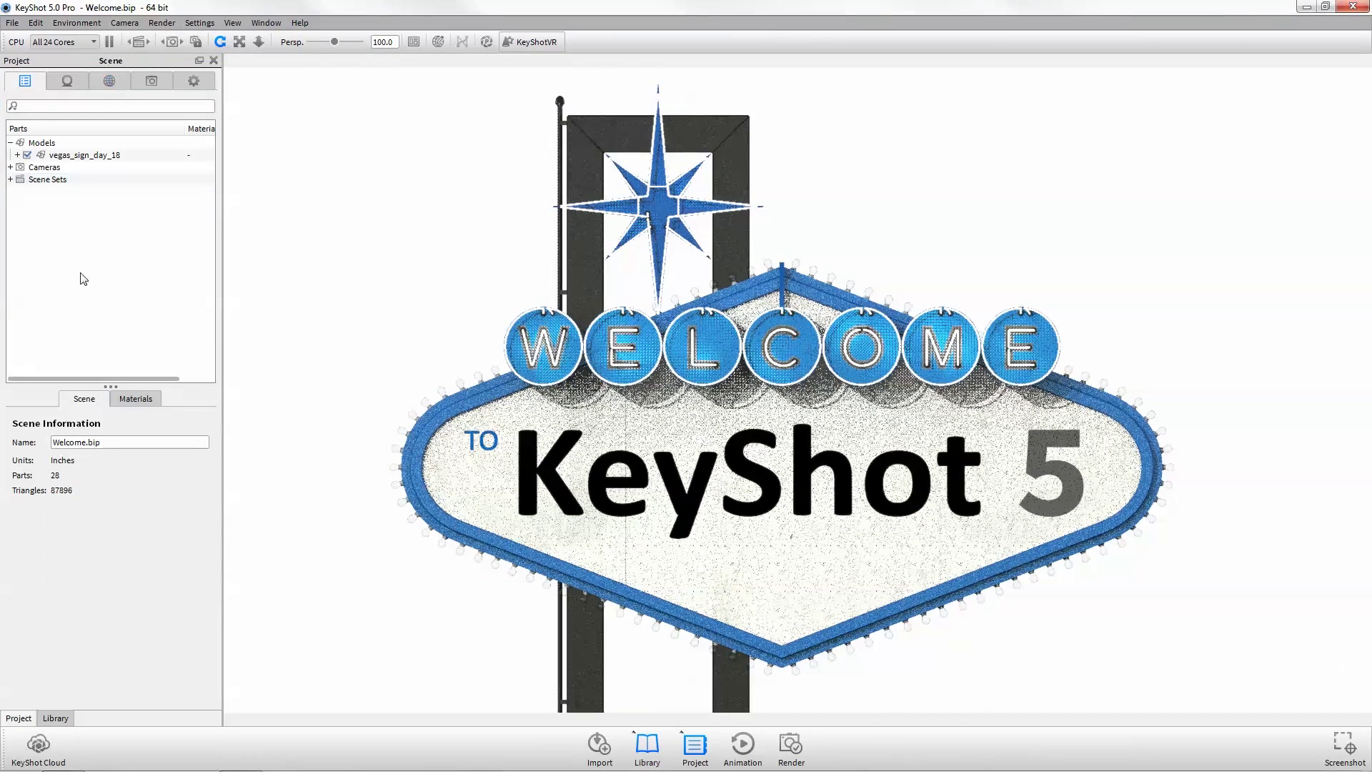
pyautogui.click(55, 718)
pyautogui.moveTo(107, 60); pyautogui.dragTo(115, 629)
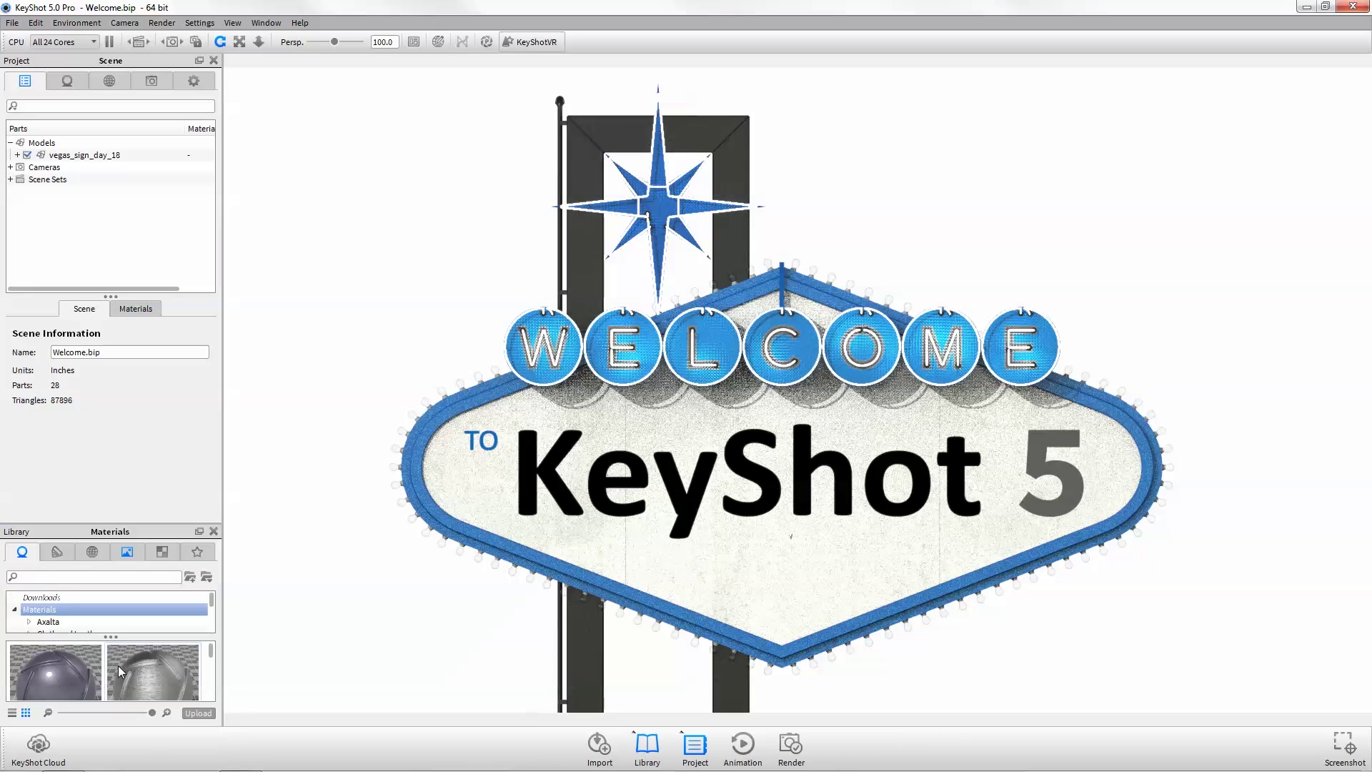
pyautogui.moveTo(143, 63); pyautogui.dragTo(211, 321)
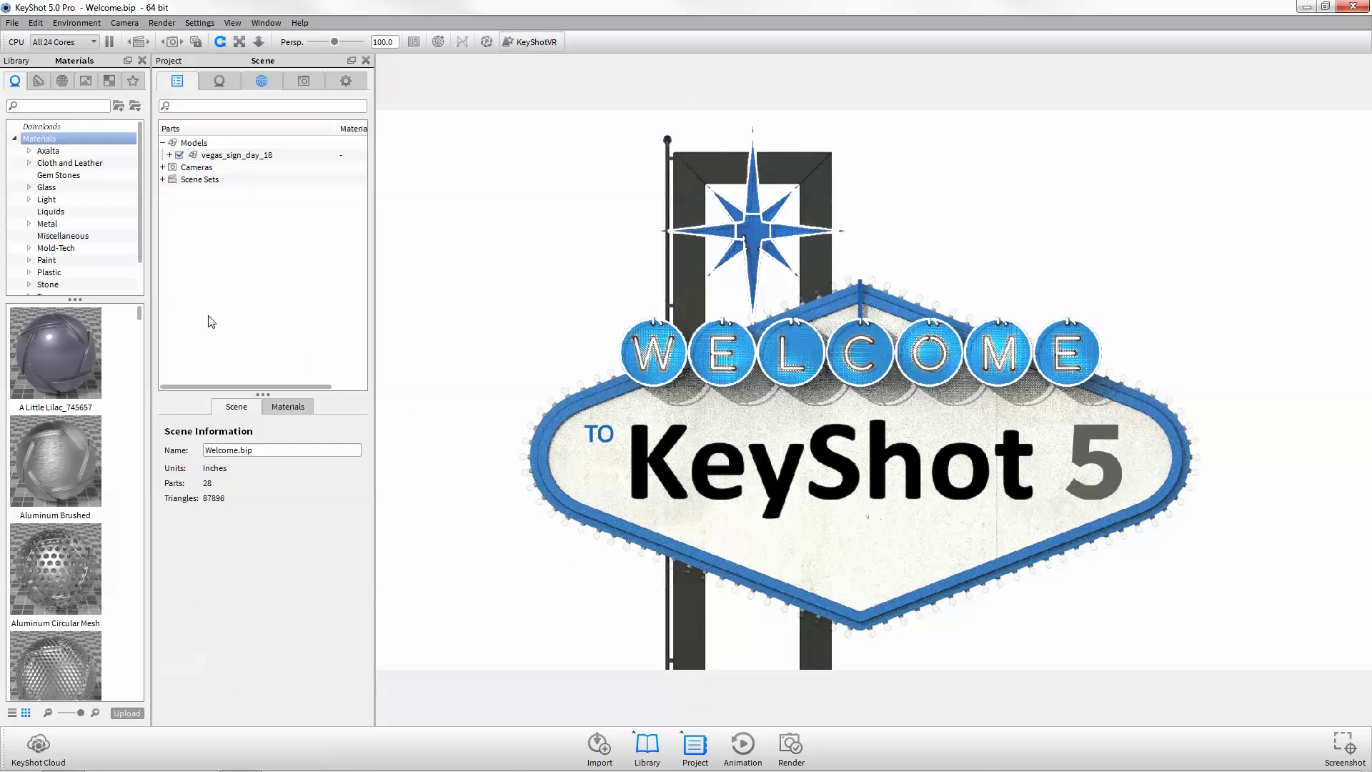
# - Show text labels with the icons on the Project panel's tabs, and change the tab display style again
pyautogui.rightClick(257, 84)
pyautogui.click(266, 94)
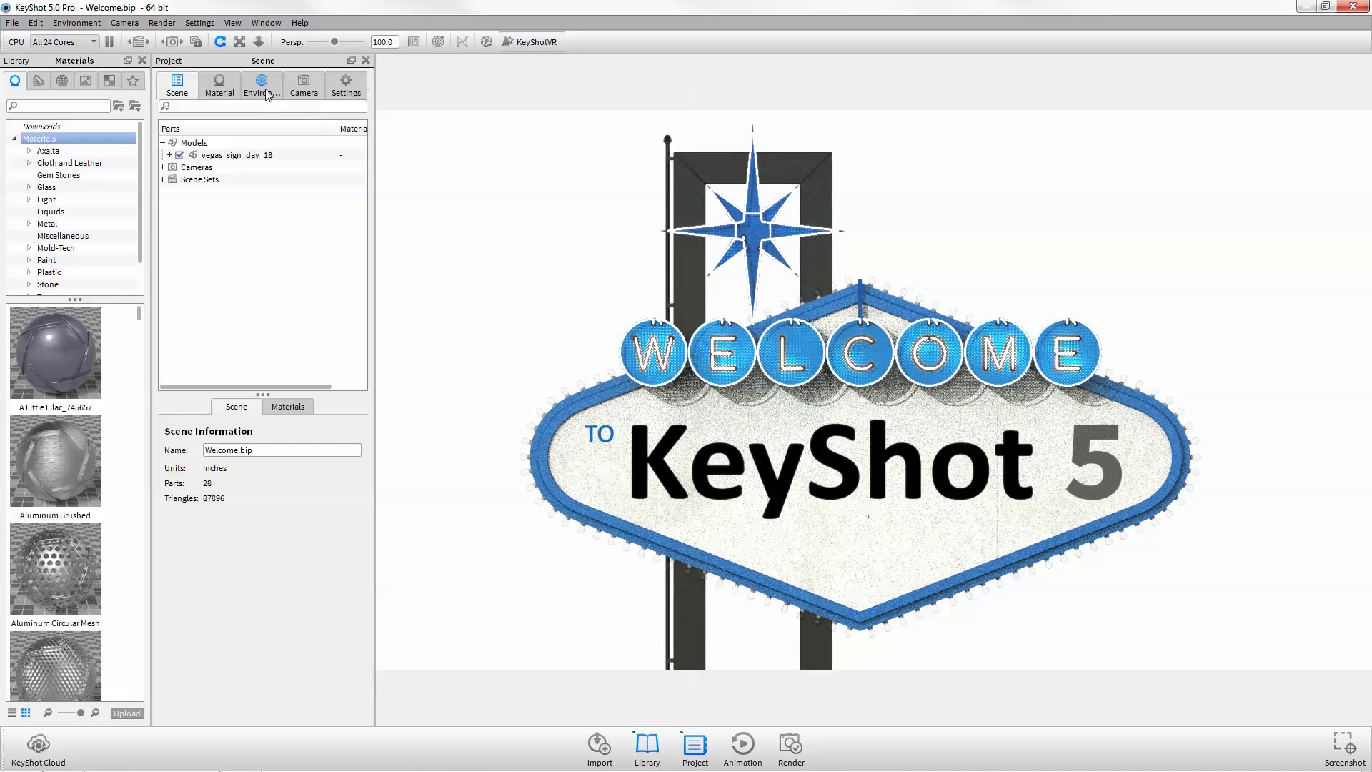
pyautogui.rightClick(267, 95)
pyautogui.click(272, 100)
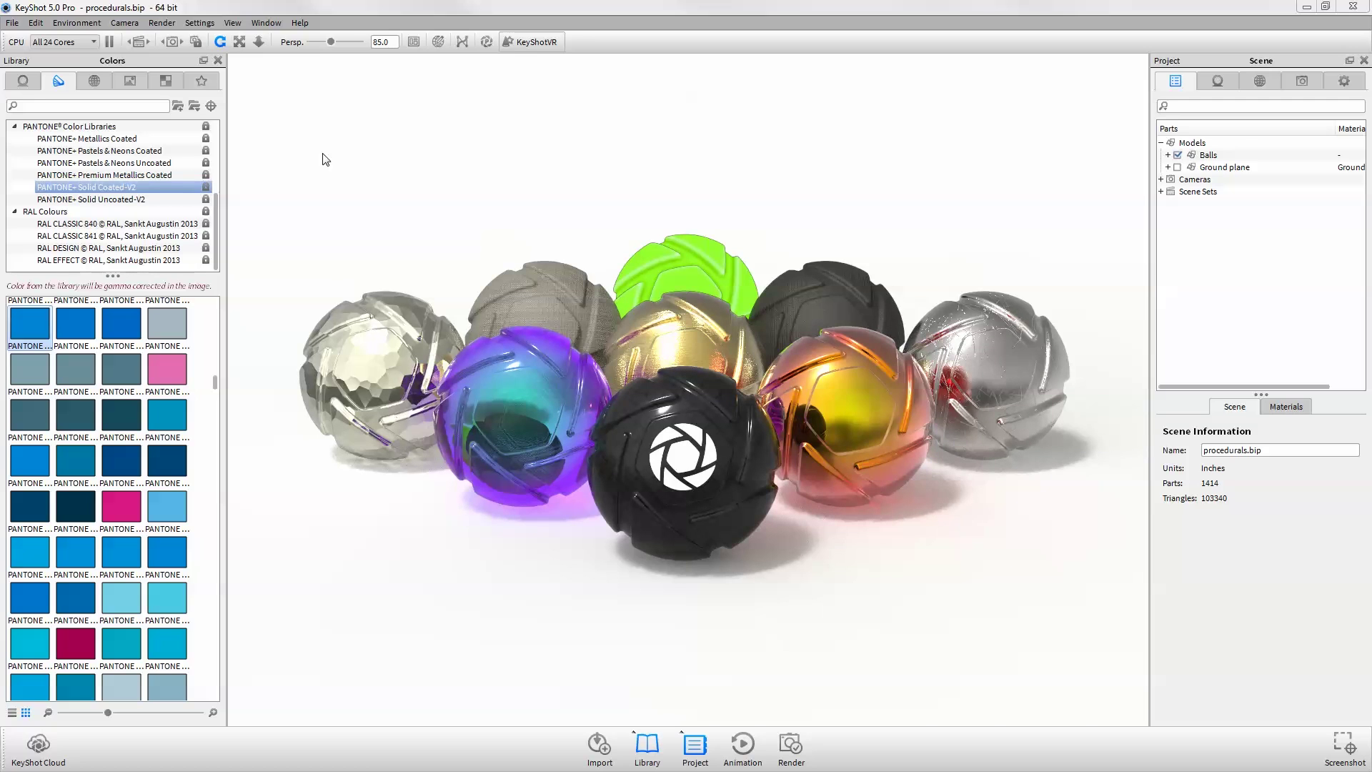
pyautogui.click(35, 22)
pyautogui.moveTo(40, 56)
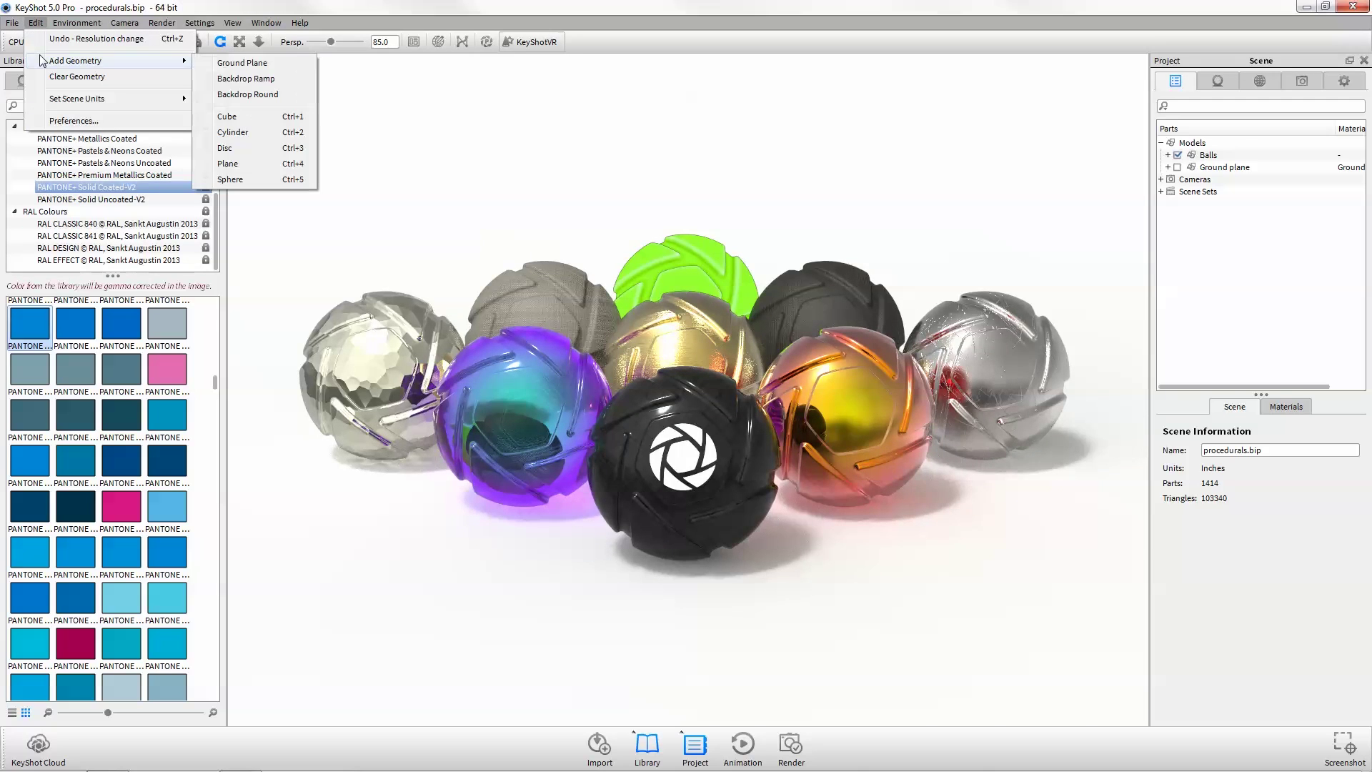
pyautogui.moveTo(156, 29)
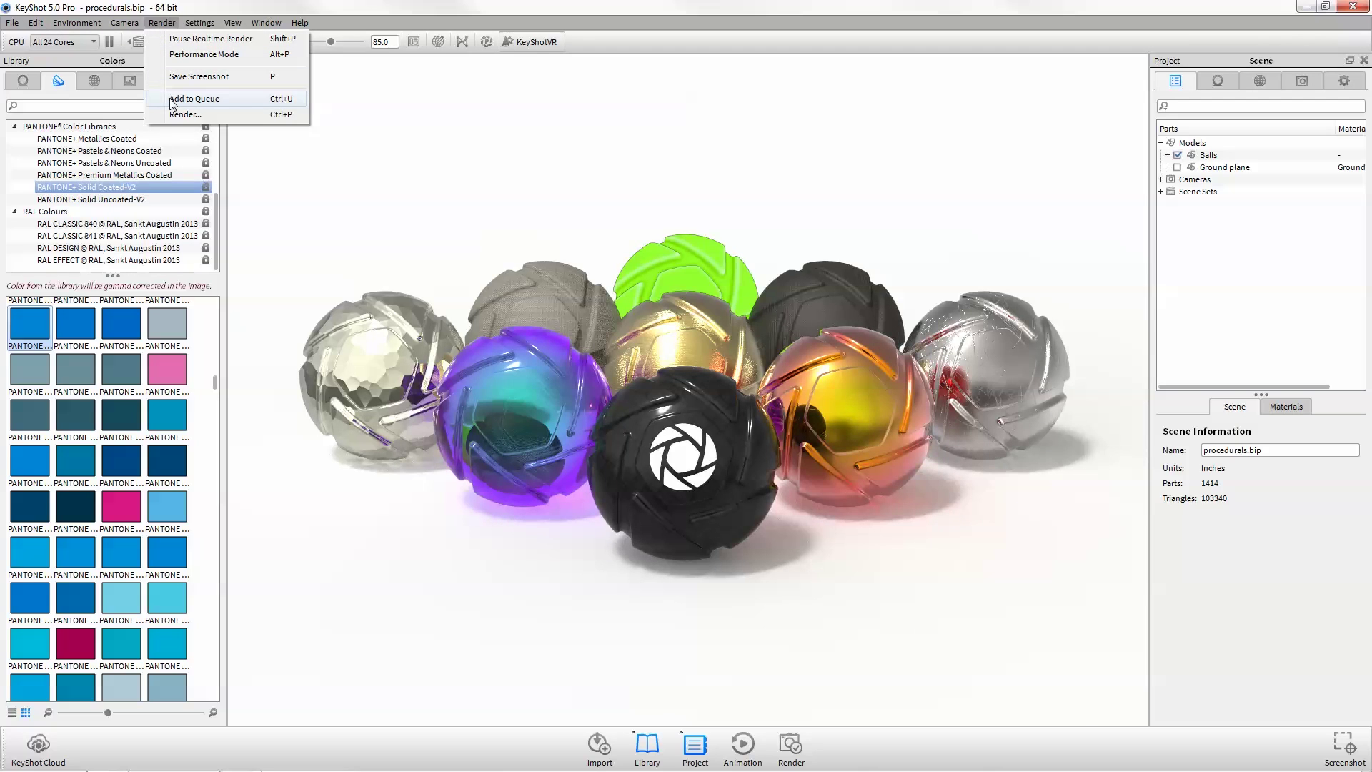
pyautogui.click(87, 45)
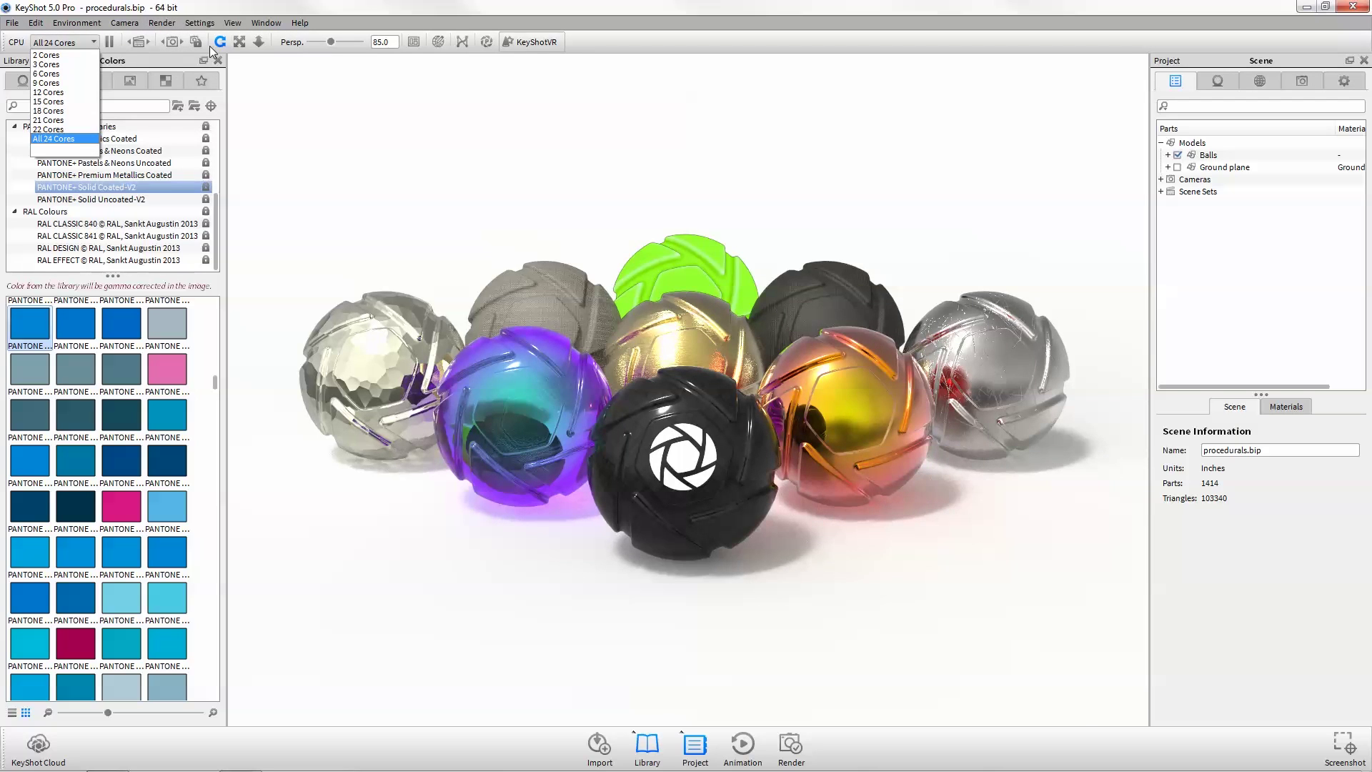
# - Pan the camera and dolly it closer to the material balls, ending in Tumble mode
pyautogui.click(238, 48)
pyautogui.moveTo(659, 417); pyautogui.dragTo(551, 401)
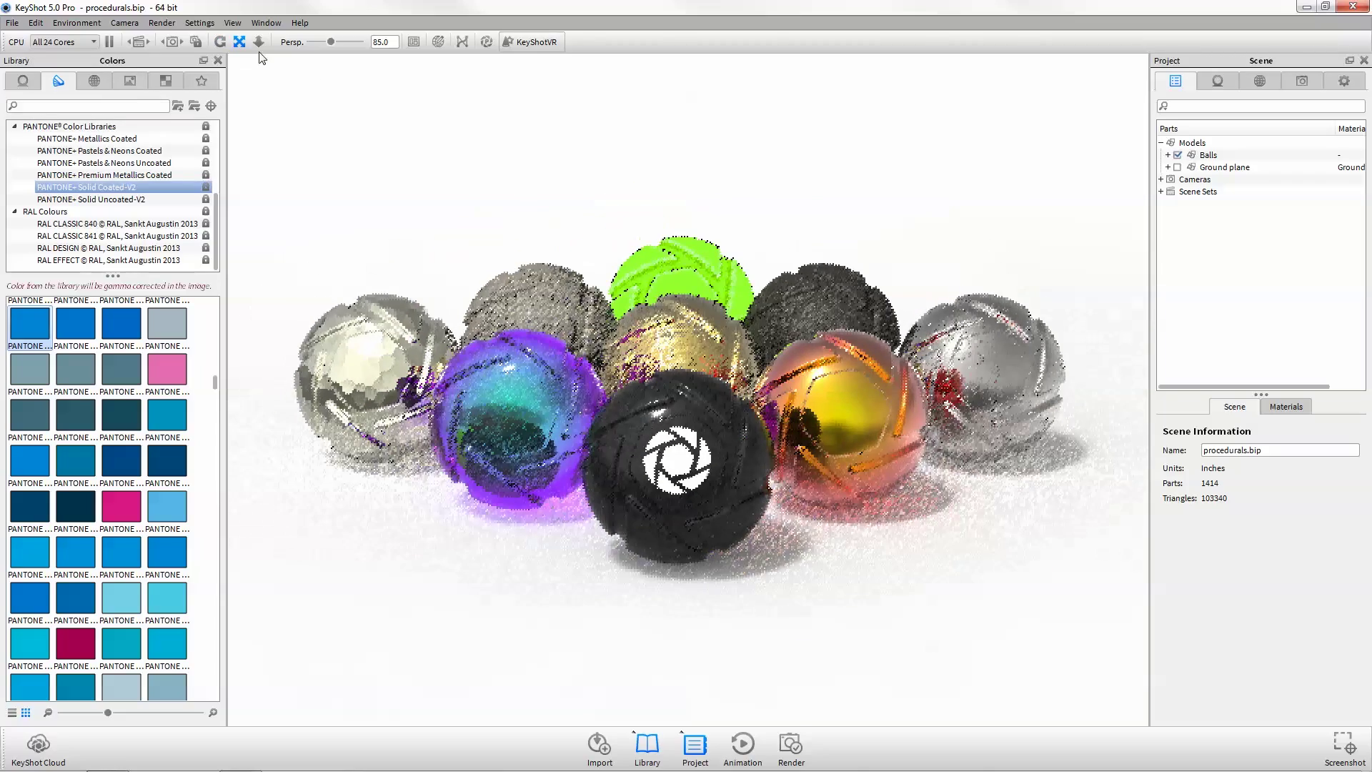
pyautogui.click(258, 42)
pyautogui.moveTo(627, 418); pyautogui.dragTo(676, 349)
pyautogui.click(220, 42)
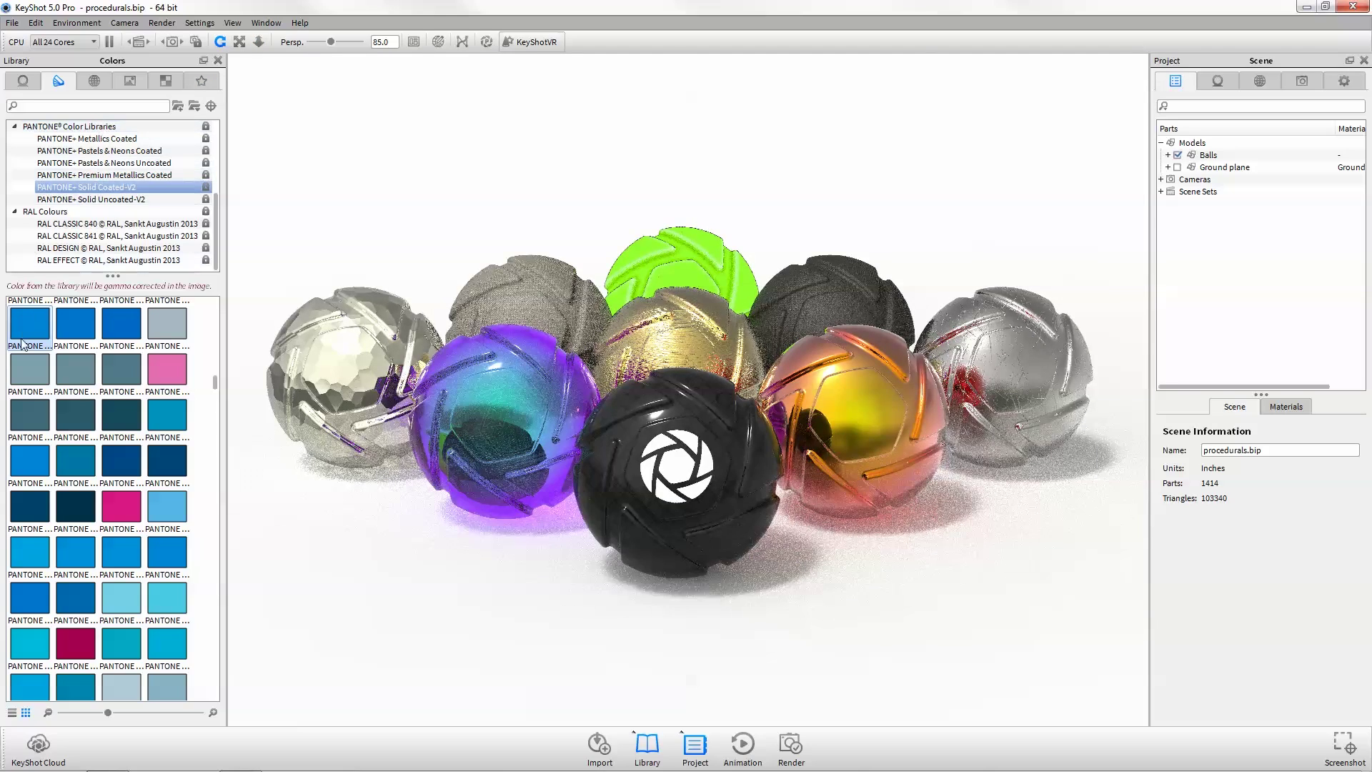
# - Apply a blue PANTONE+ Solid Coated-V2 color to the faceted glass ball
pyautogui.moveTo(24, 343); pyautogui.dragTo(319, 357)
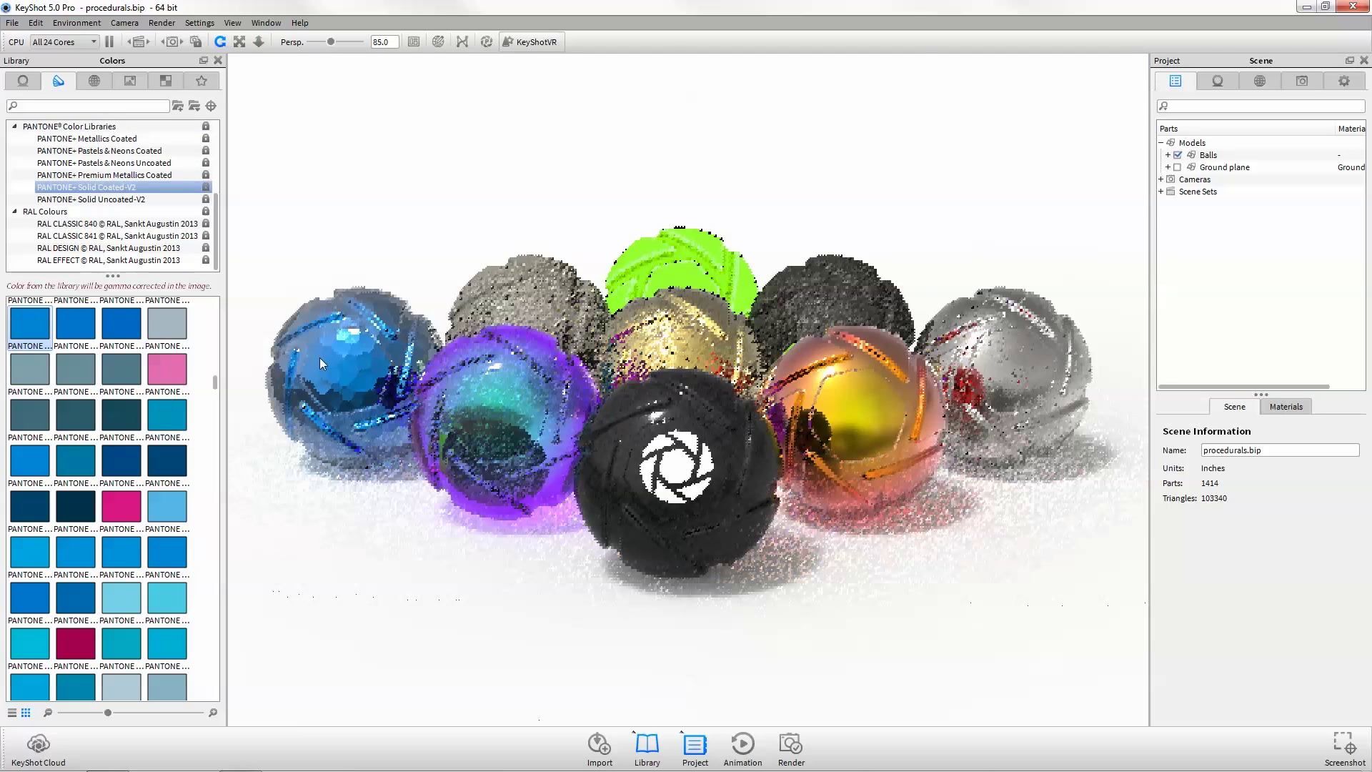
# - Apply Hard Rough Plastic Red to the faceted blue ball and Hard Rough Plastic Yellow to the black front ball
pyautogui.click(17, 82)
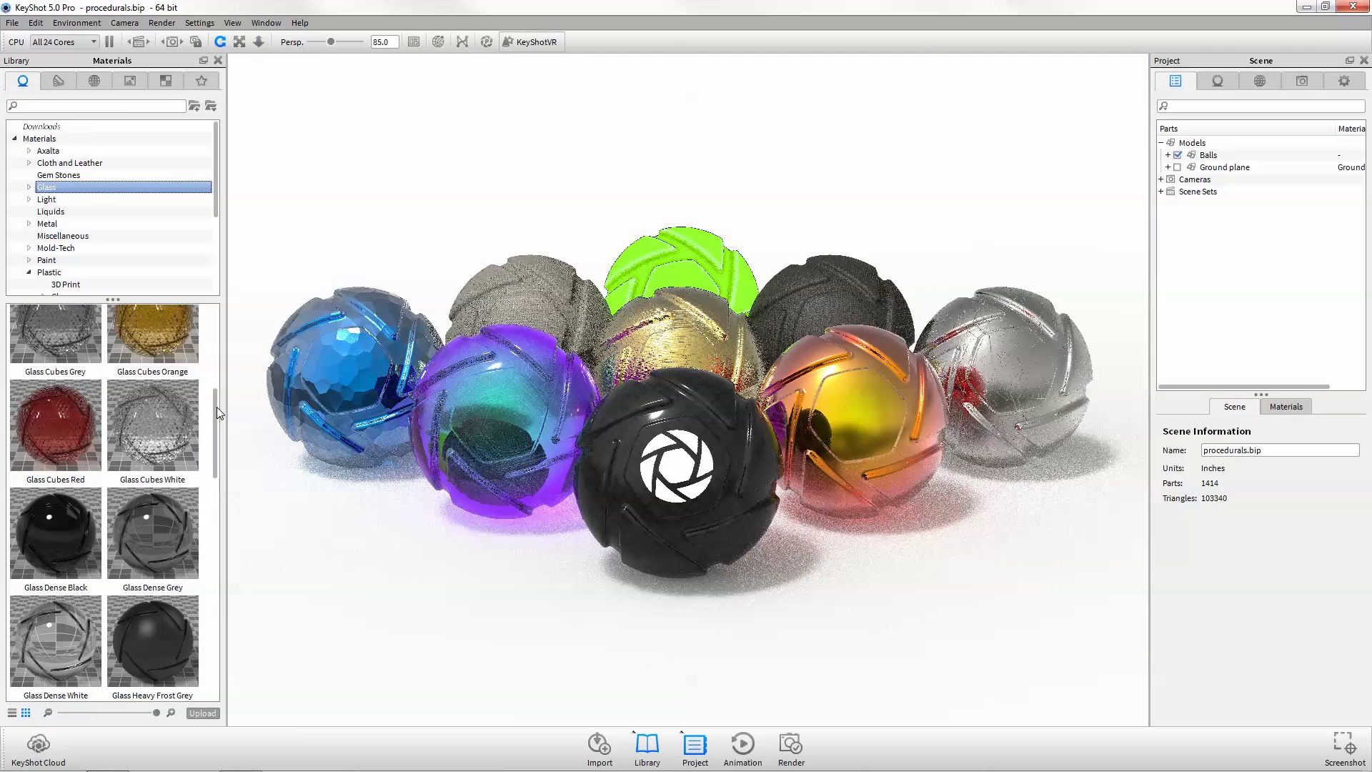
pyautogui.moveTo(217, 405); pyautogui.dragTo(222, 569)
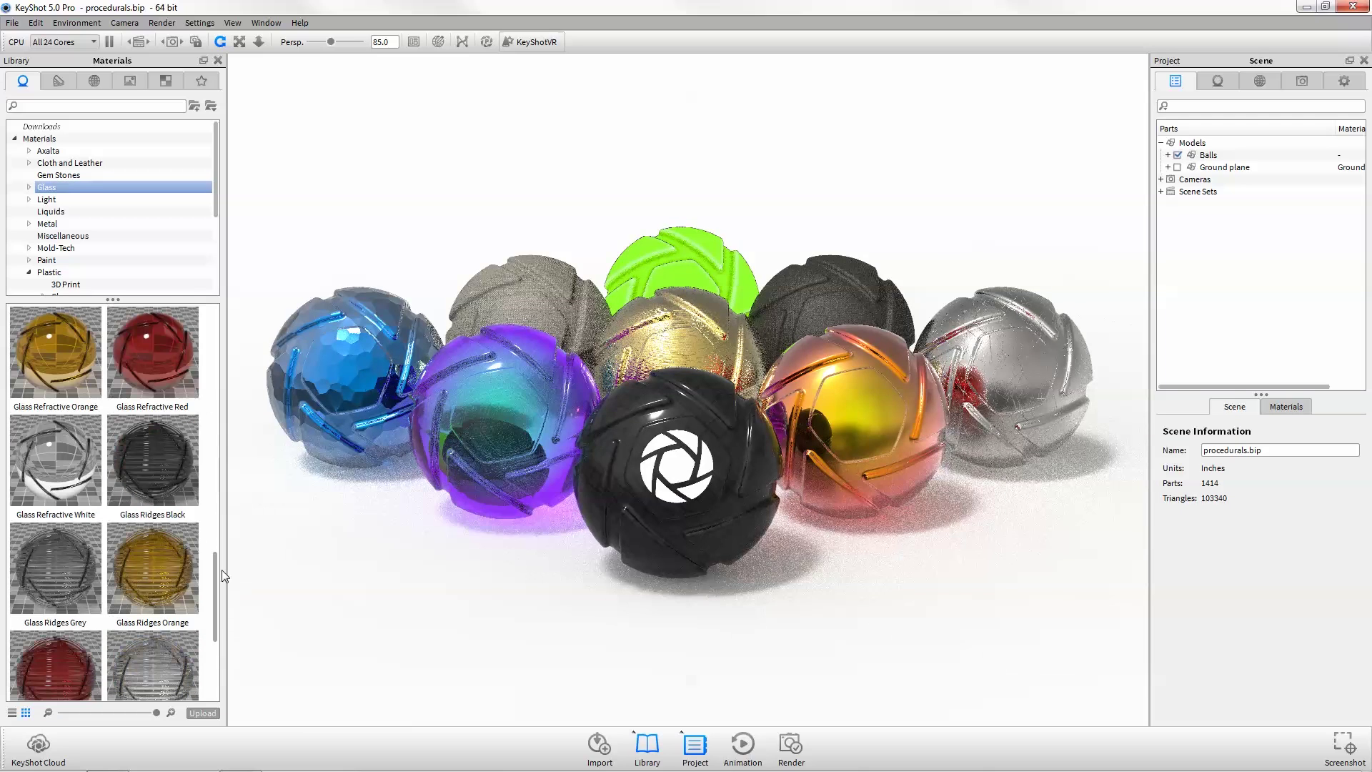
pyautogui.moveTo(216, 185); pyautogui.dragTo(216, 240)
pyautogui.click(122, 251)
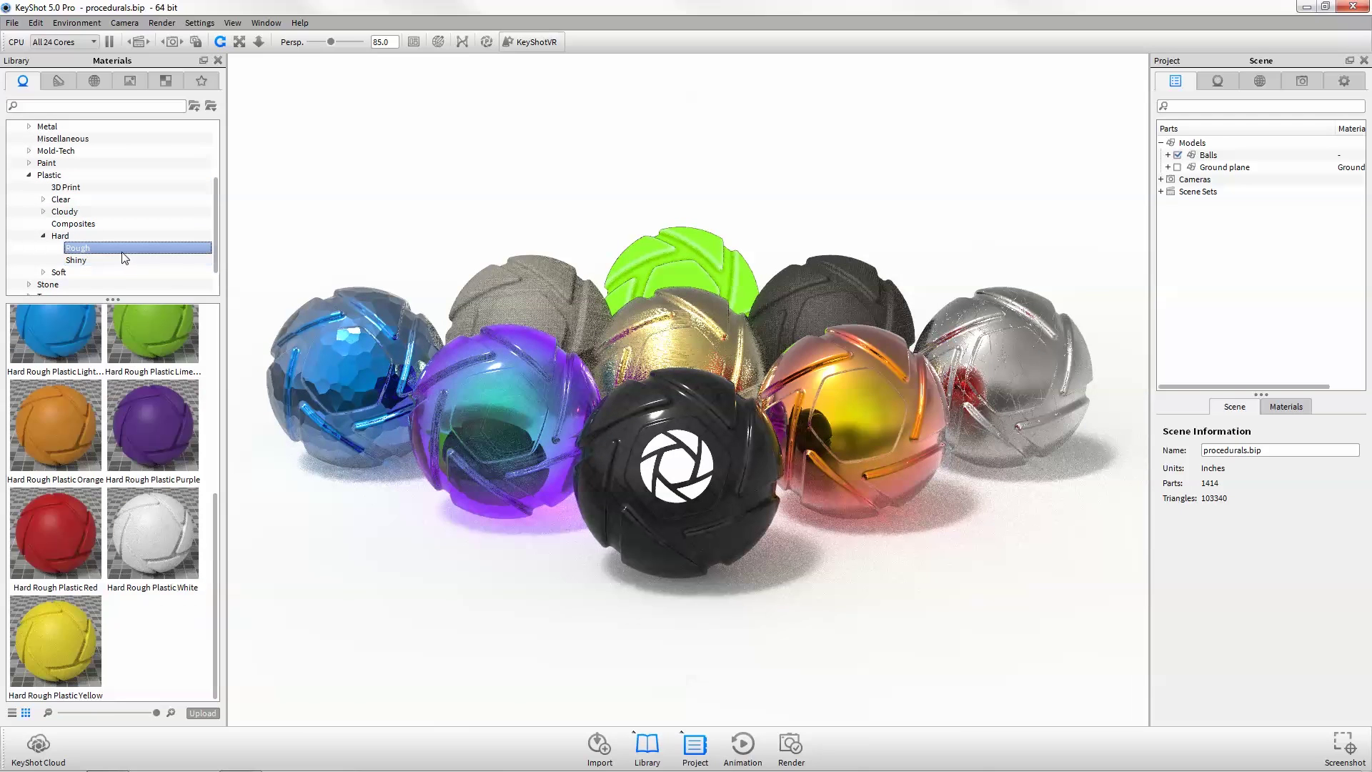
pyautogui.moveTo(45, 533); pyautogui.dragTo(334, 397)
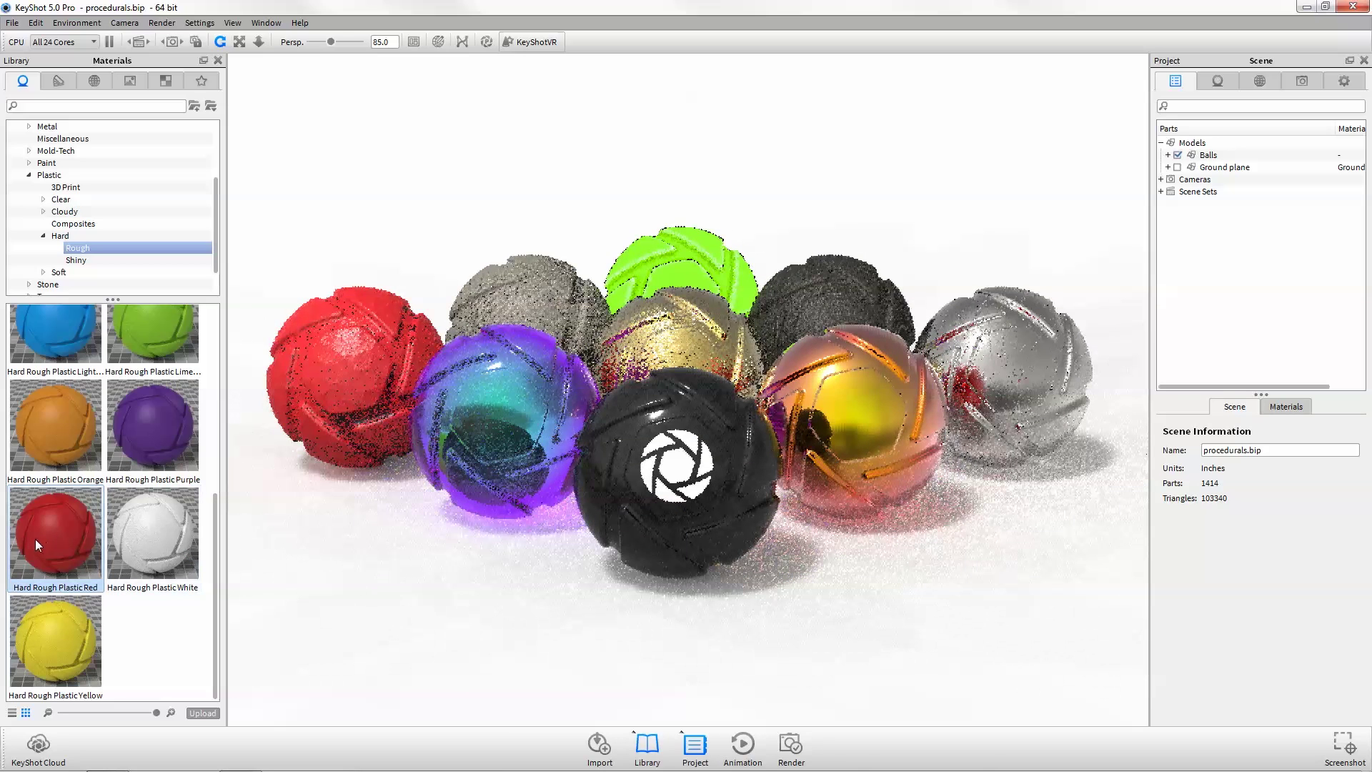
pyautogui.moveTo(40, 621); pyautogui.dragTo(666, 500)
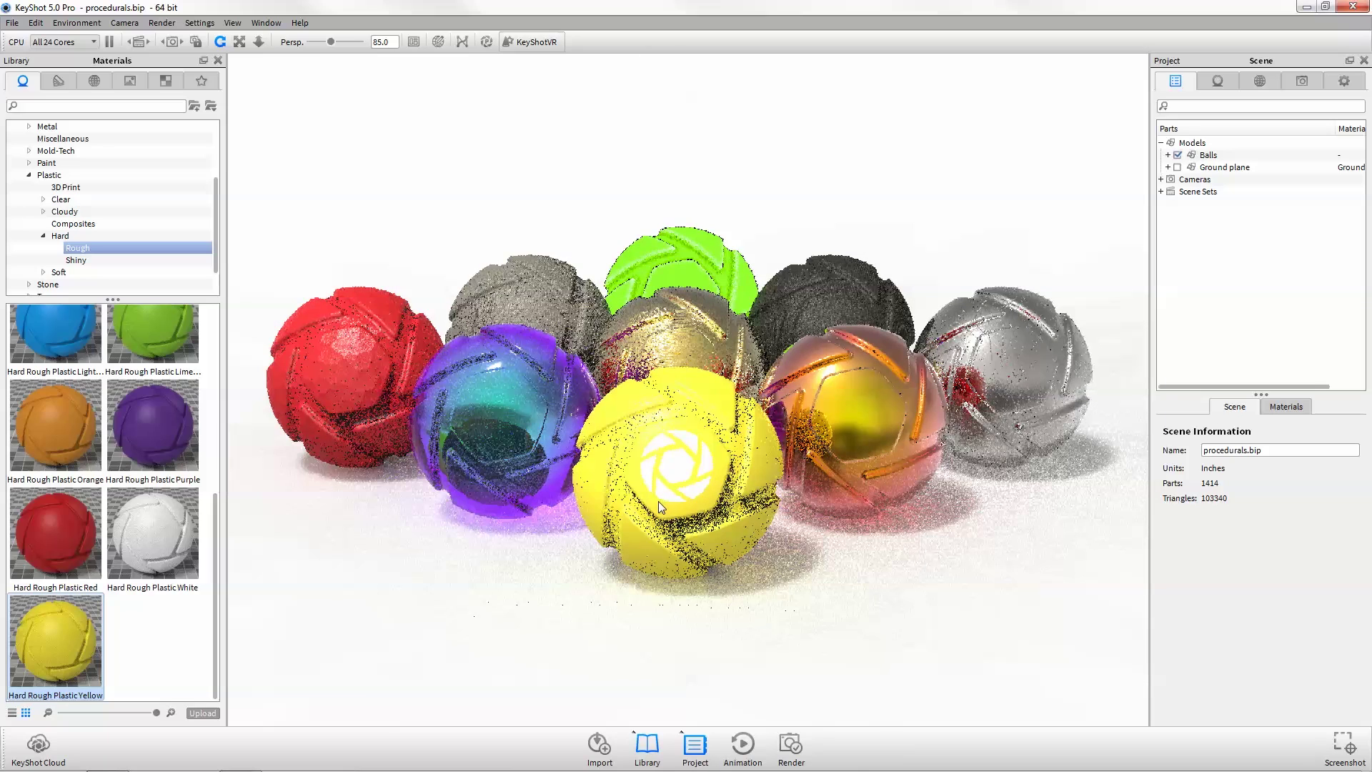
# - Center the camera on the red ball and set its Cellular bump texture scale to 0.08
pyautogui.keyDown('ctrl'); pyautogui.keyDown('alt'); pyautogui.click(337, 388); pyautogui.keyUp('alt'); pyautogui.keyUp('ctrl')
pyautogui.scroll(5, 747, 415)
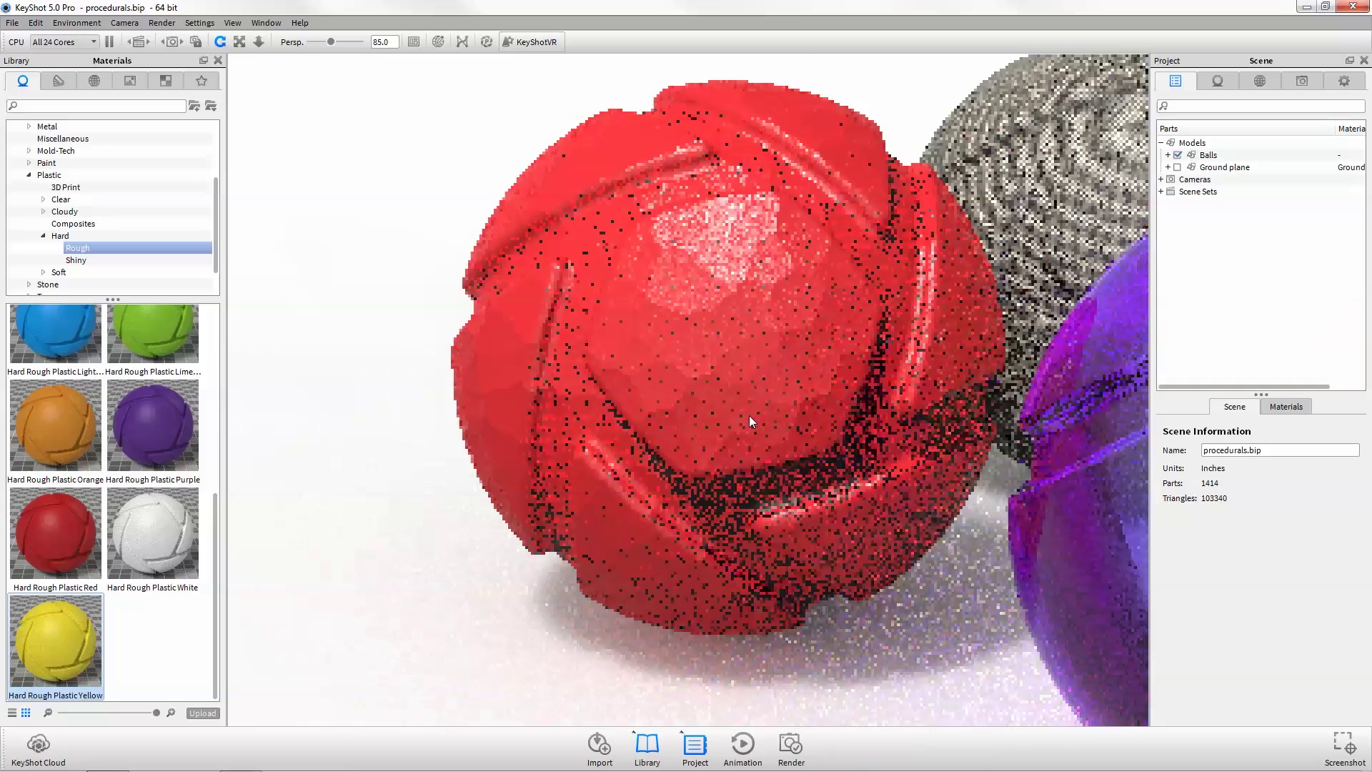
pyautogui.scroll(1, 749, 415)
pyautogui.click(779, 376)
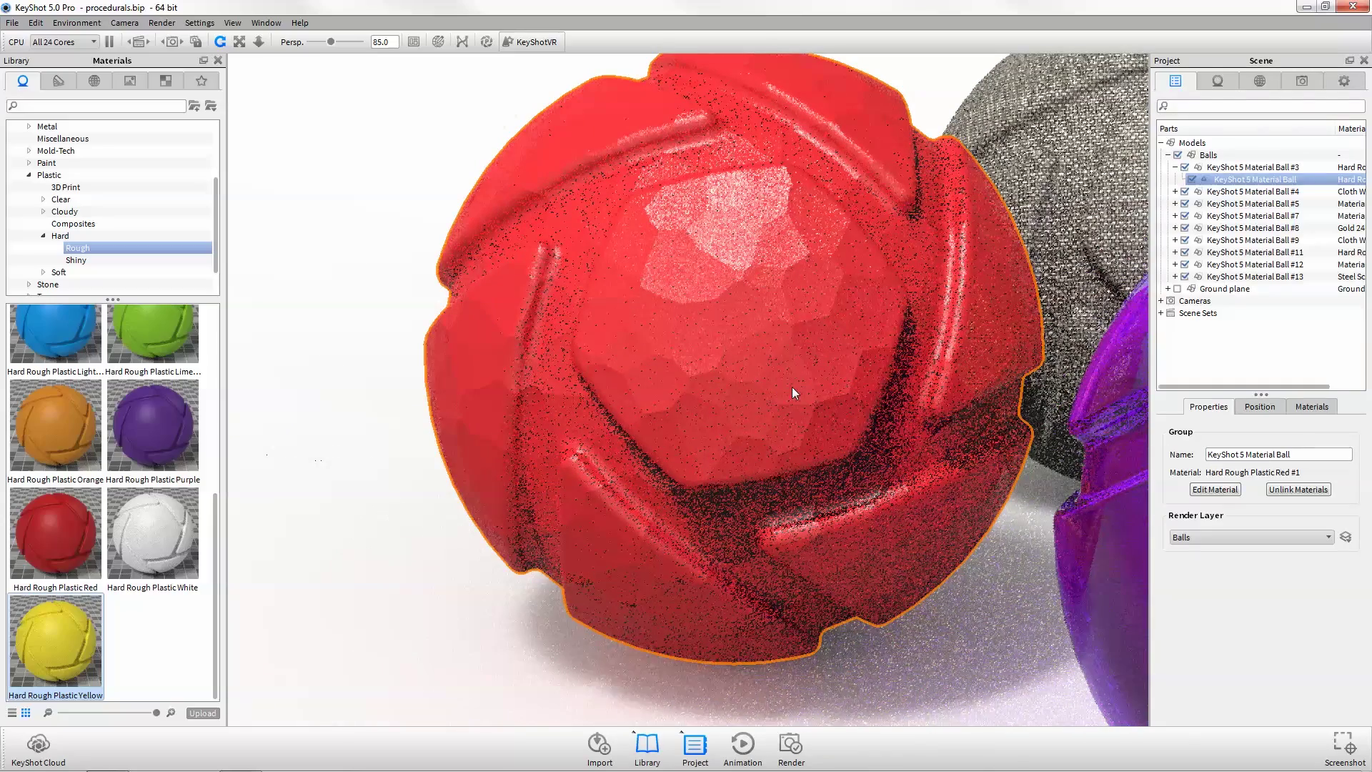
pyautogui.doubleClick(846, 386)
pyautogui.click(1261, 177)
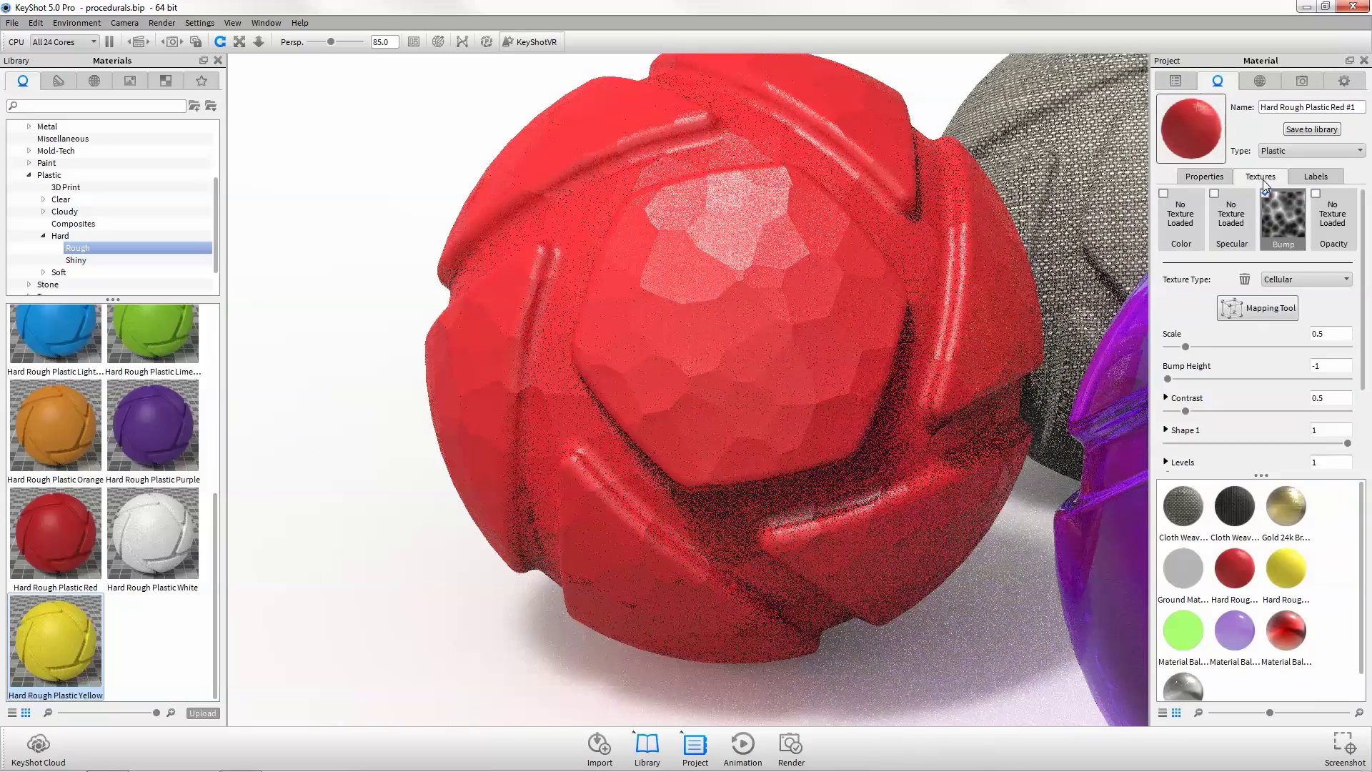
pyautogui.click(1302, 280)
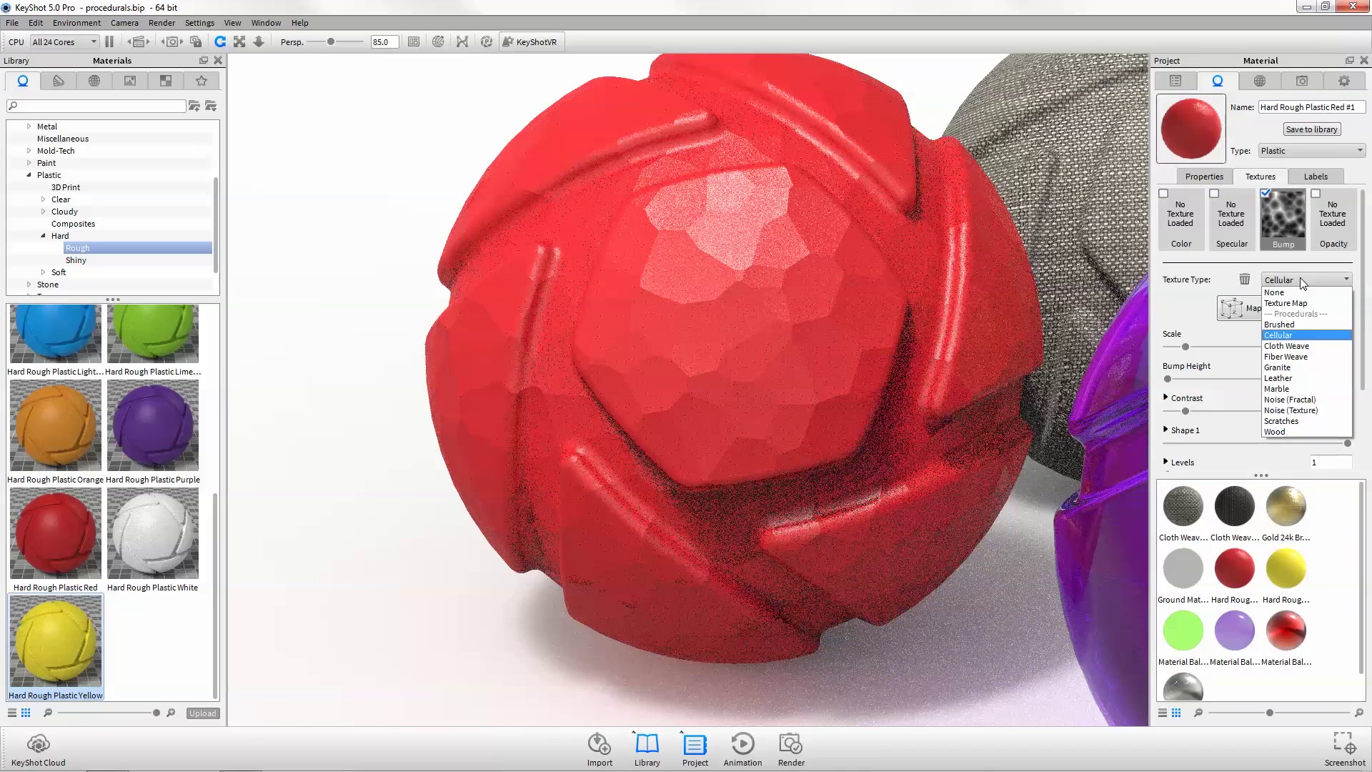
pyautogui.click(1300, 278)
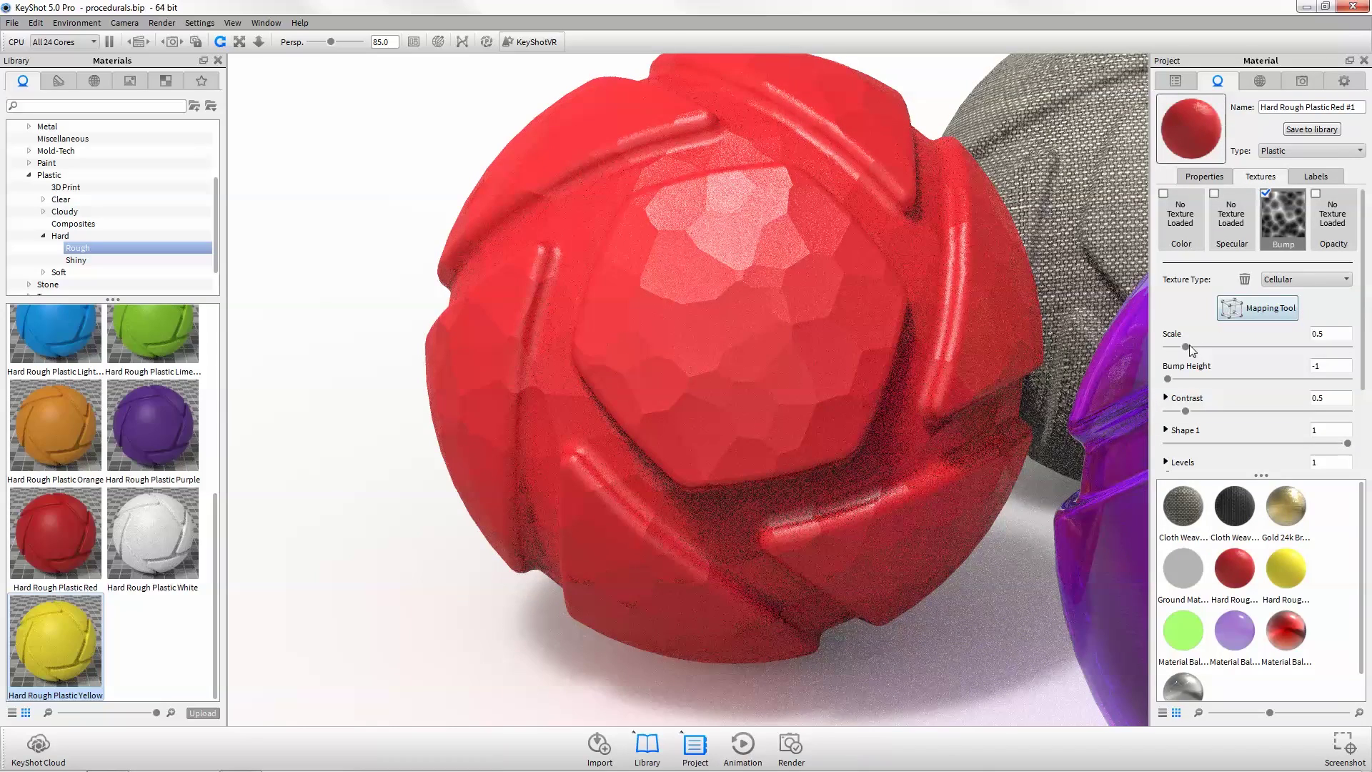
pyautogui.moveTo(1176, 350); pyautogui.dragTo(1173, 348)
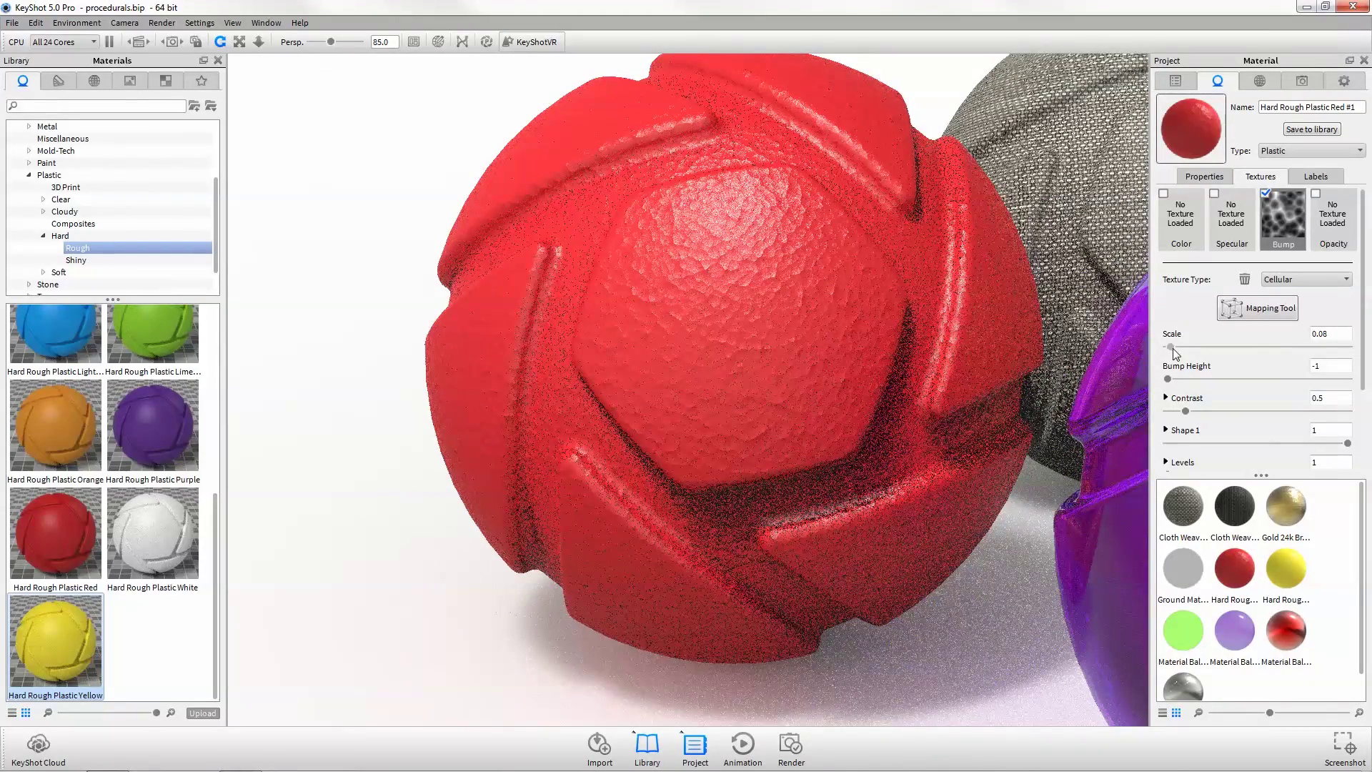
# - Apply the Bombay Blue paint from the Automotive favorites to the red ball
pyautogui.click(203, 83)
pyautogui.doubleClick(48, 141)
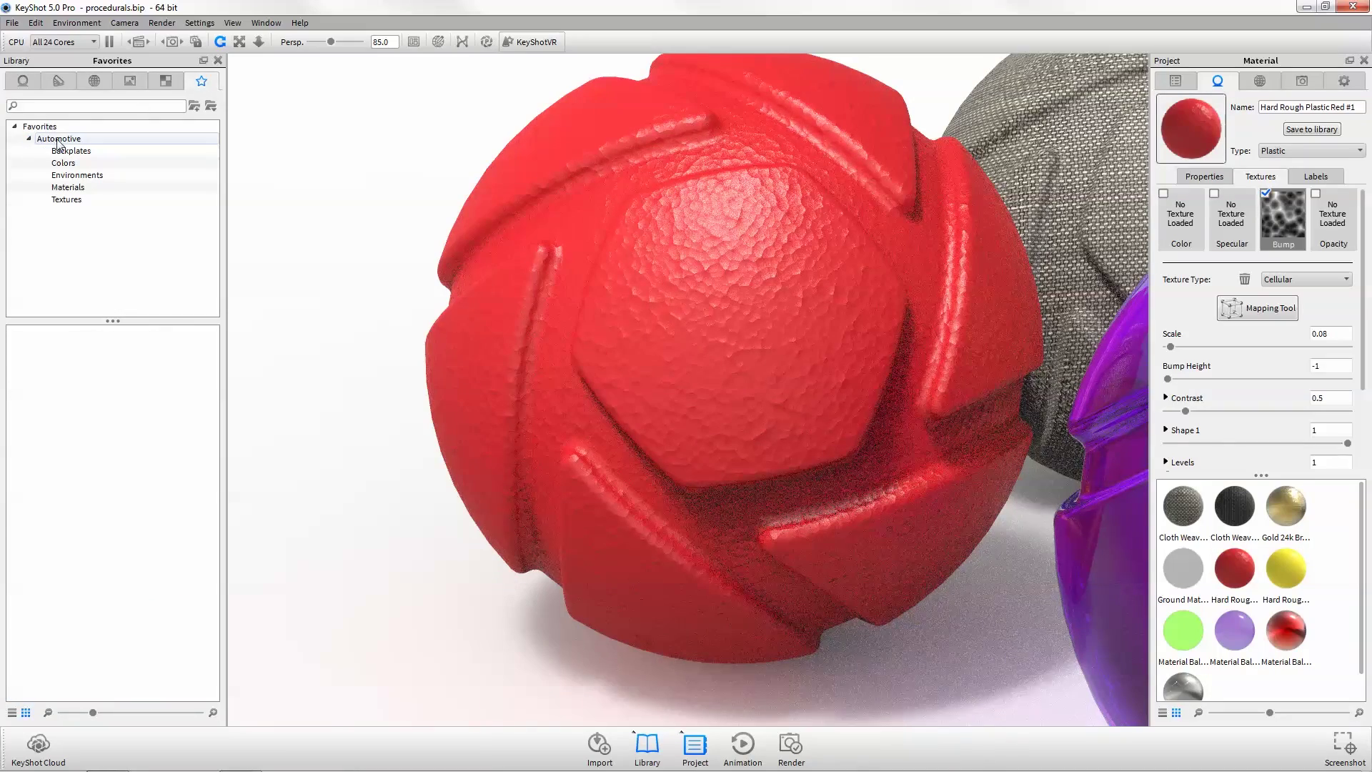
pyautogui.click(59, 141)
pyautogui.moveTo(28, 348); pyautogui.dragTo(689, 353)
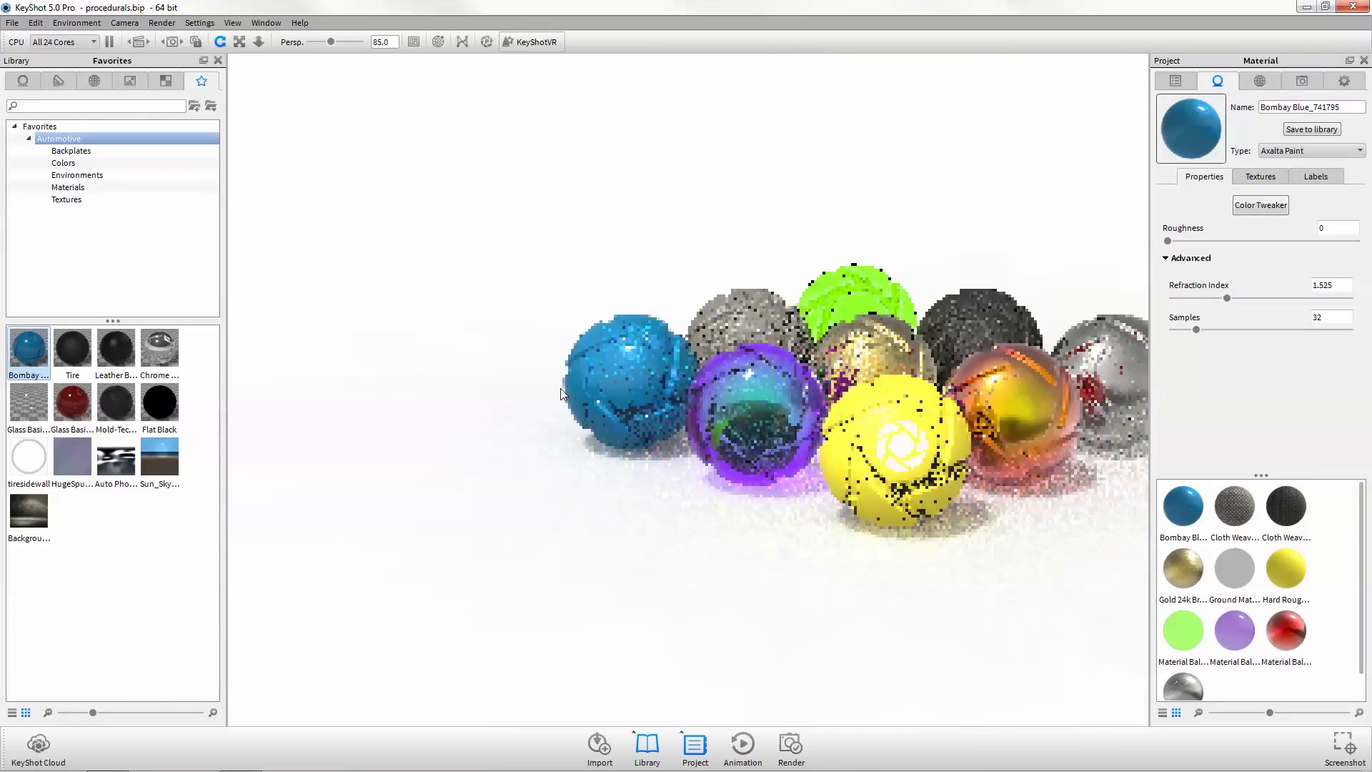
# - Apply the automotive photo environment and the dark concrete room backplate from the Automotive favorites to the scene
pyautogui.moveTo(116, 457); pyautogui.dragTo(338, 491)
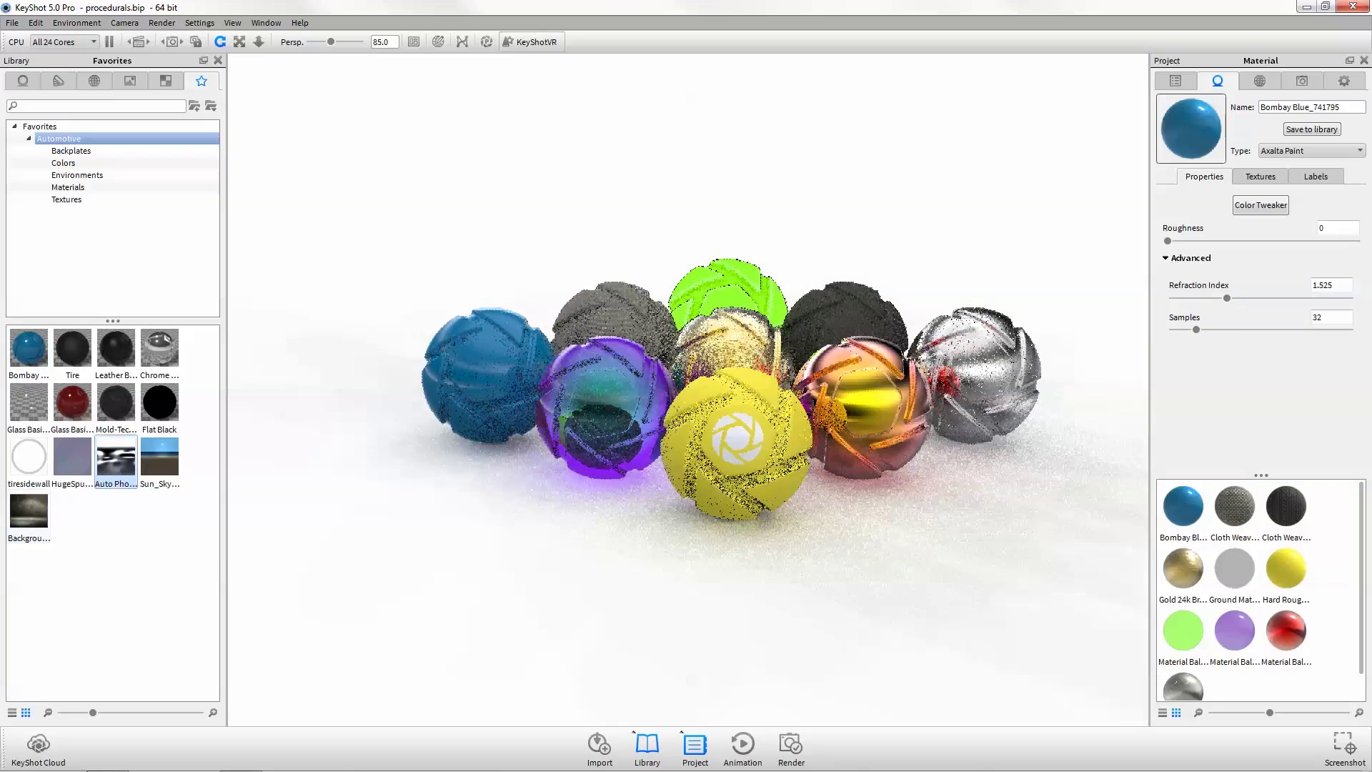
pyautogui.moveTo(29, 511); pyautogui.dragTo(493, 542)
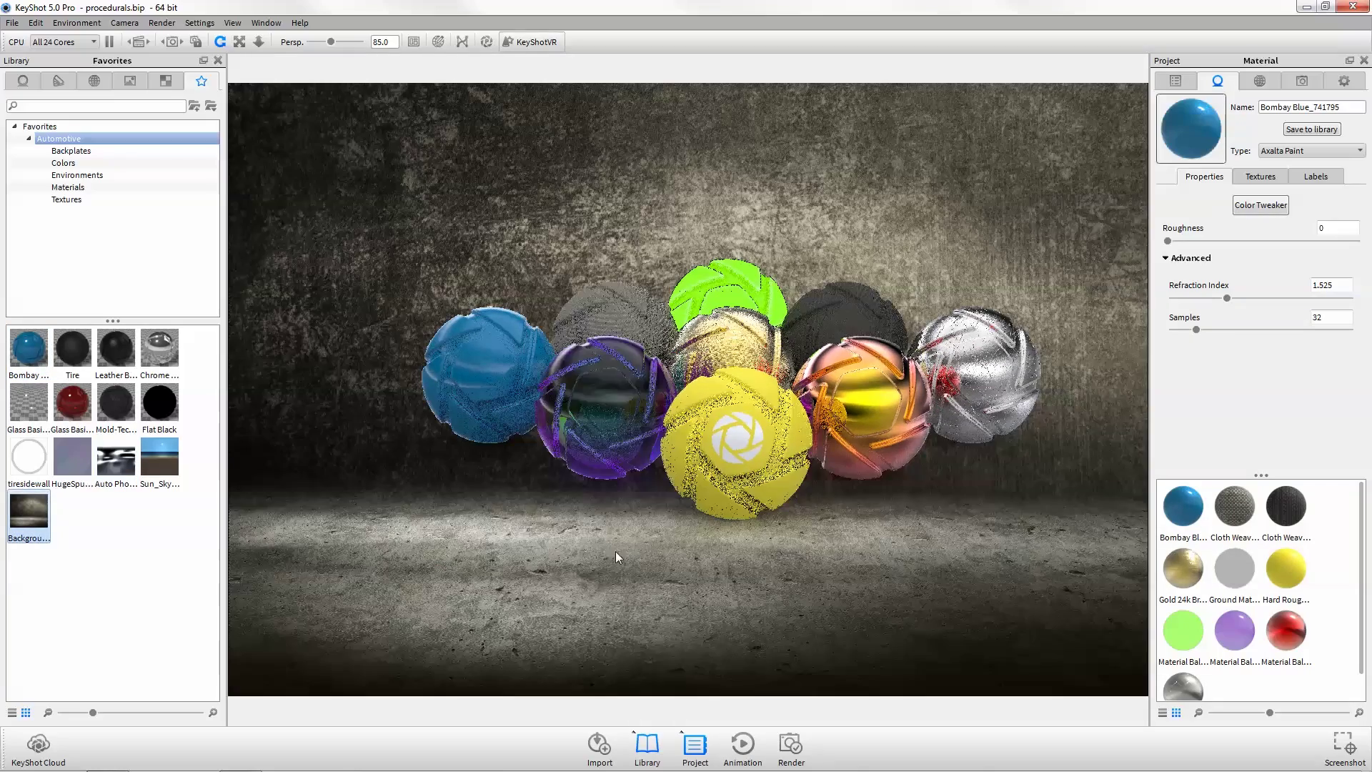
pyautogui.moveTo(786, 545); pyautogui.dragTo(774, 689, button='middle')
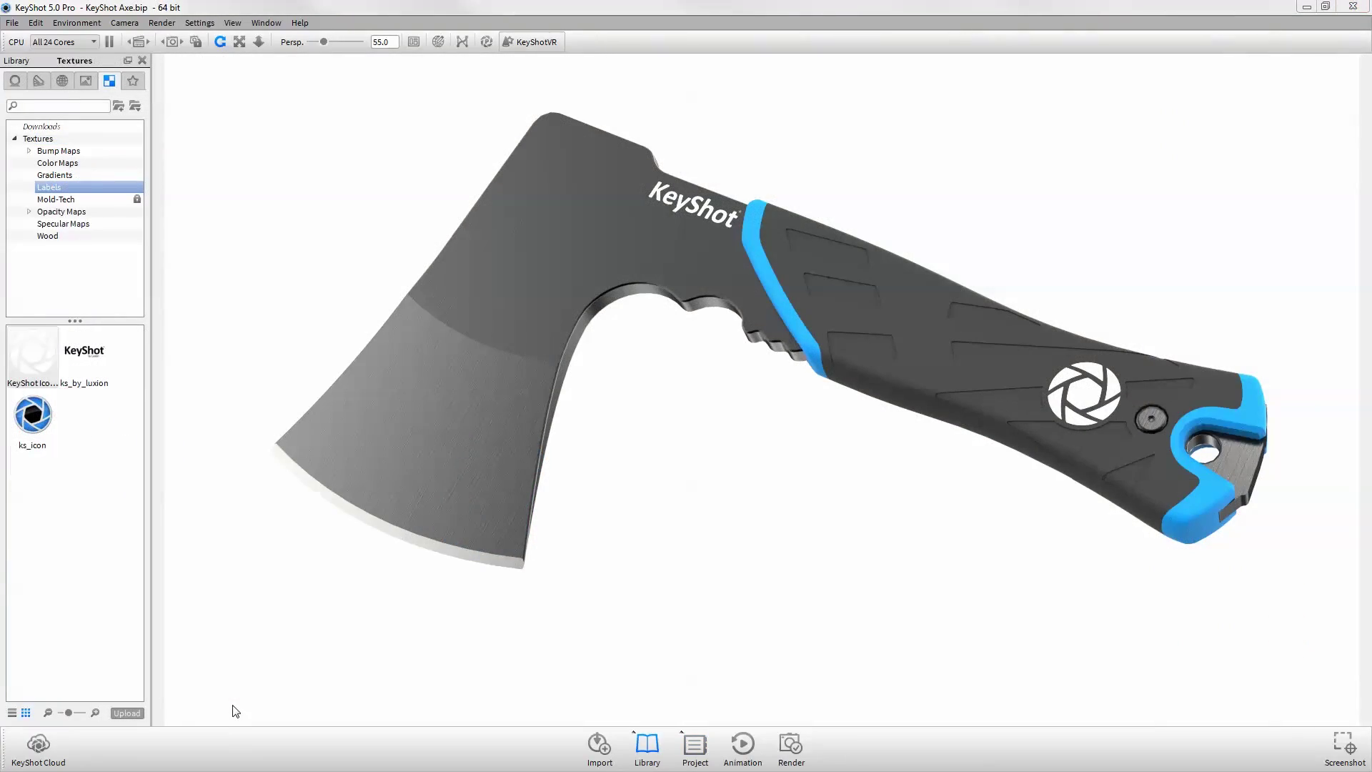
# - Upload the KeyShot Icon White label to KeyShot Cloud with the description "White KeyShot Icon with transparent background to use as a label." and suggested tags
pyautogui.click(38, 744)
pyautogui.click(127, 713)
pyautogui.click(633, 347)
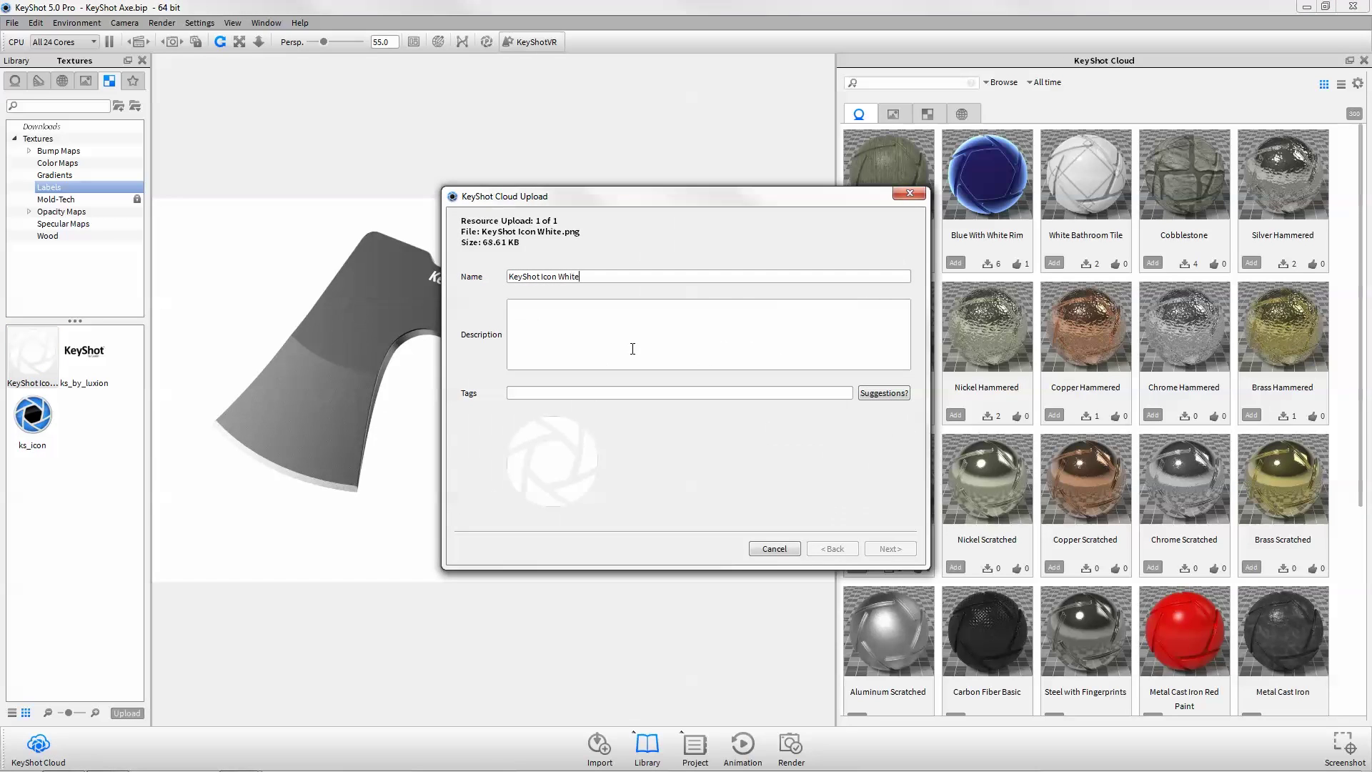
pyautogui.write('White KeyShot Icon with transparent background to use as a label.')
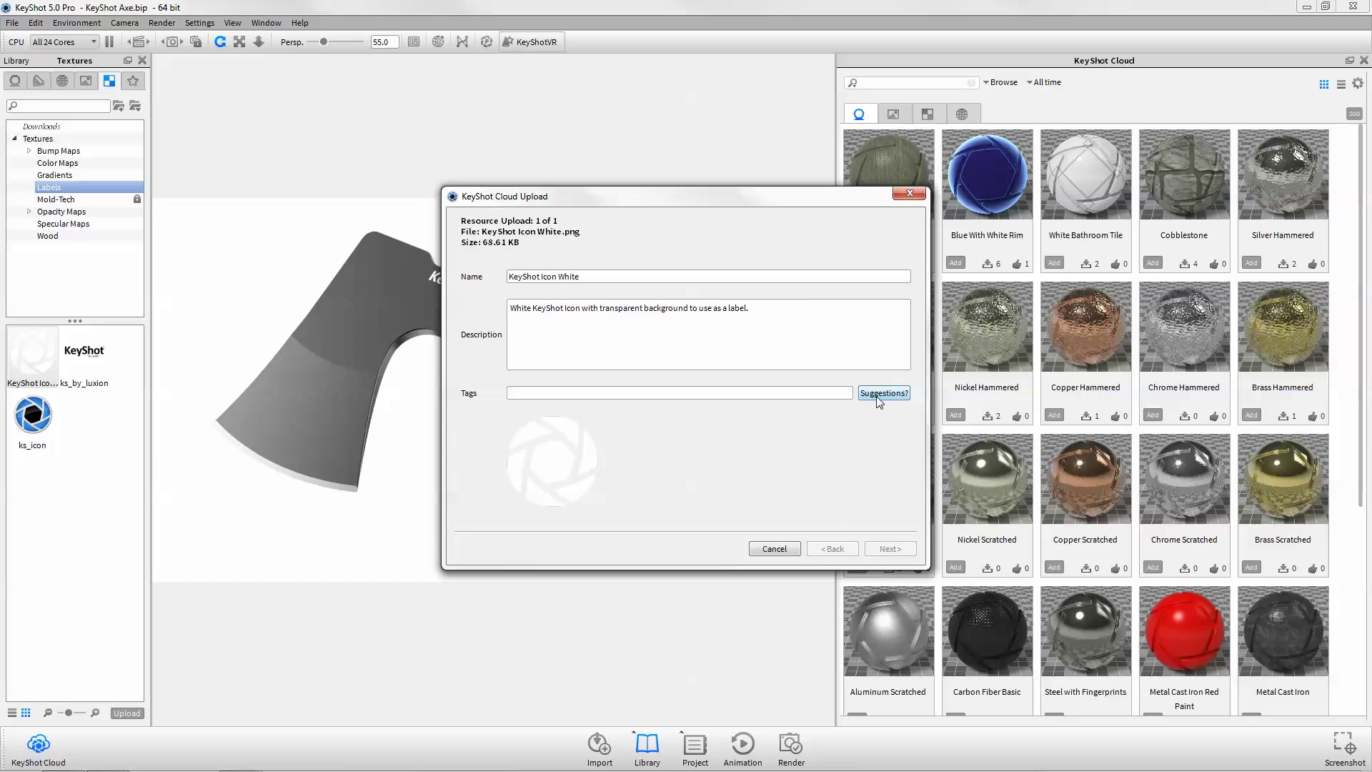
pyautogui.click(880, 394)
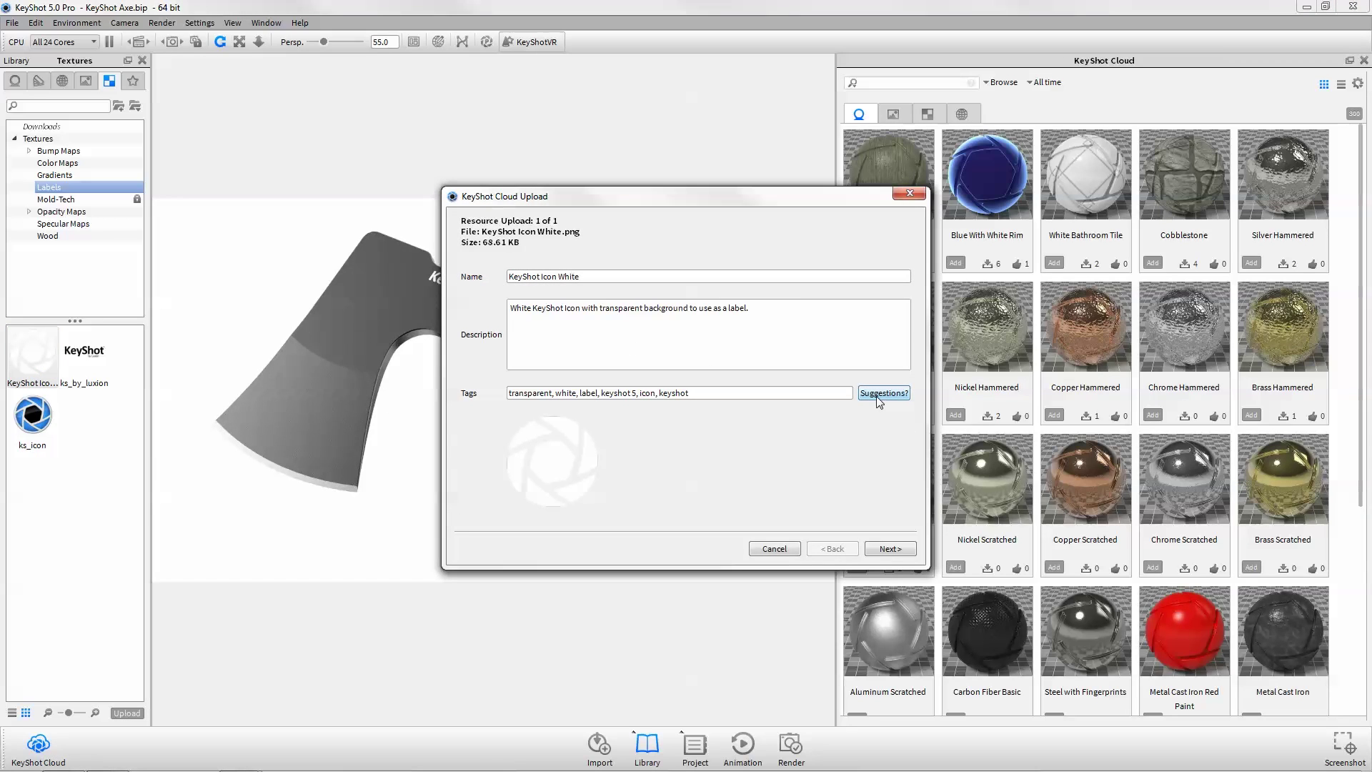
pyautogui.click(891, 548)
pyautogui.click(891, 548)
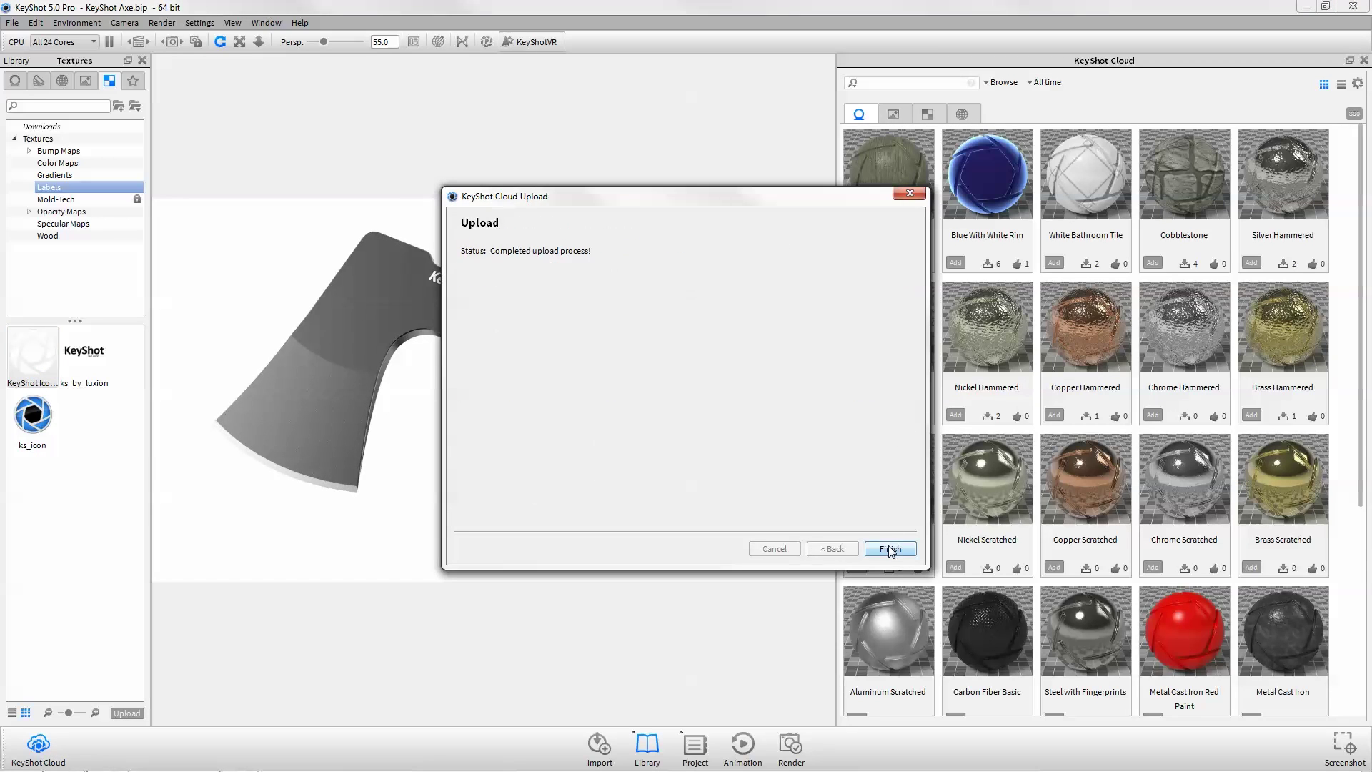
pyautogui.click(891, 548)
# - View the uploaded KeyShot Icon White label's details and search the KeyShot Cloud backplates for "black"
pyautogui.click(898, 203)
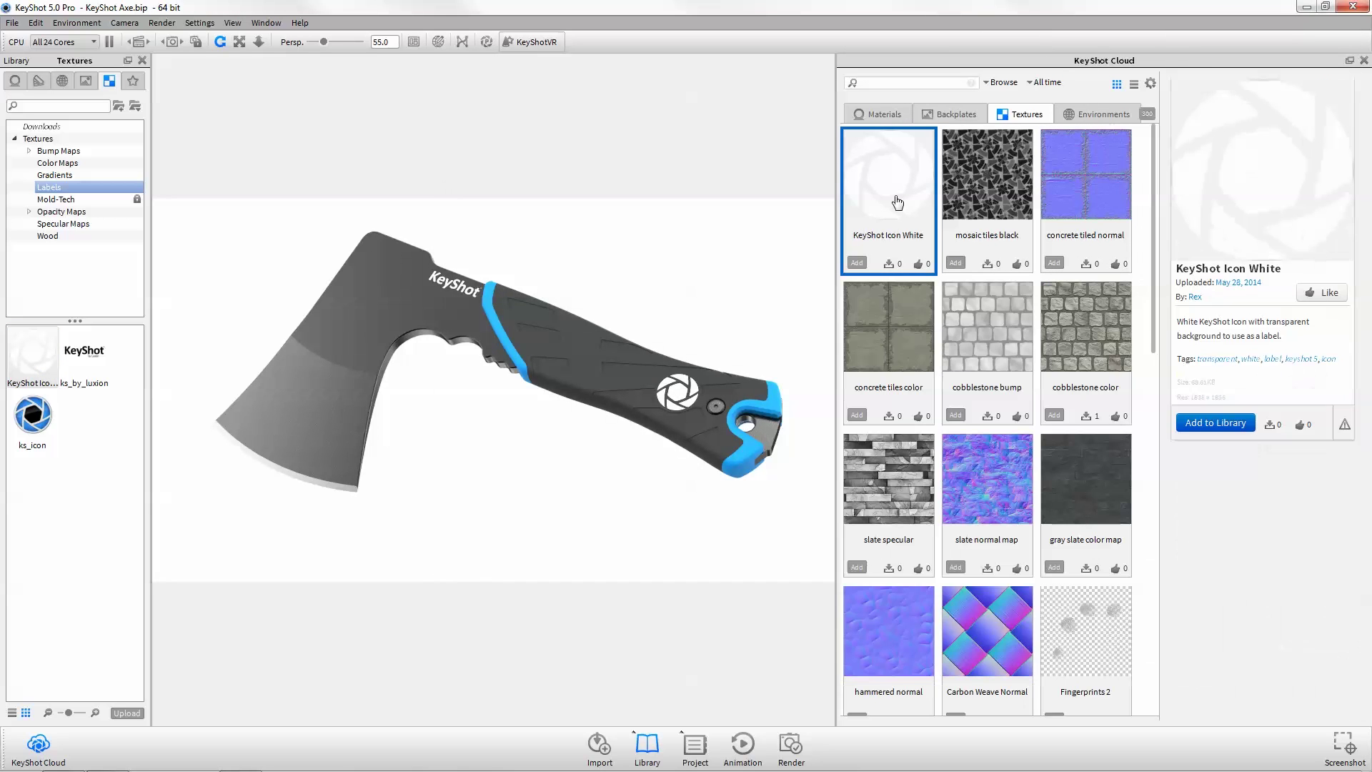
pyautogui.click(954, 114)
pyautogui.click(932, 84)
pyautogui.write('black')
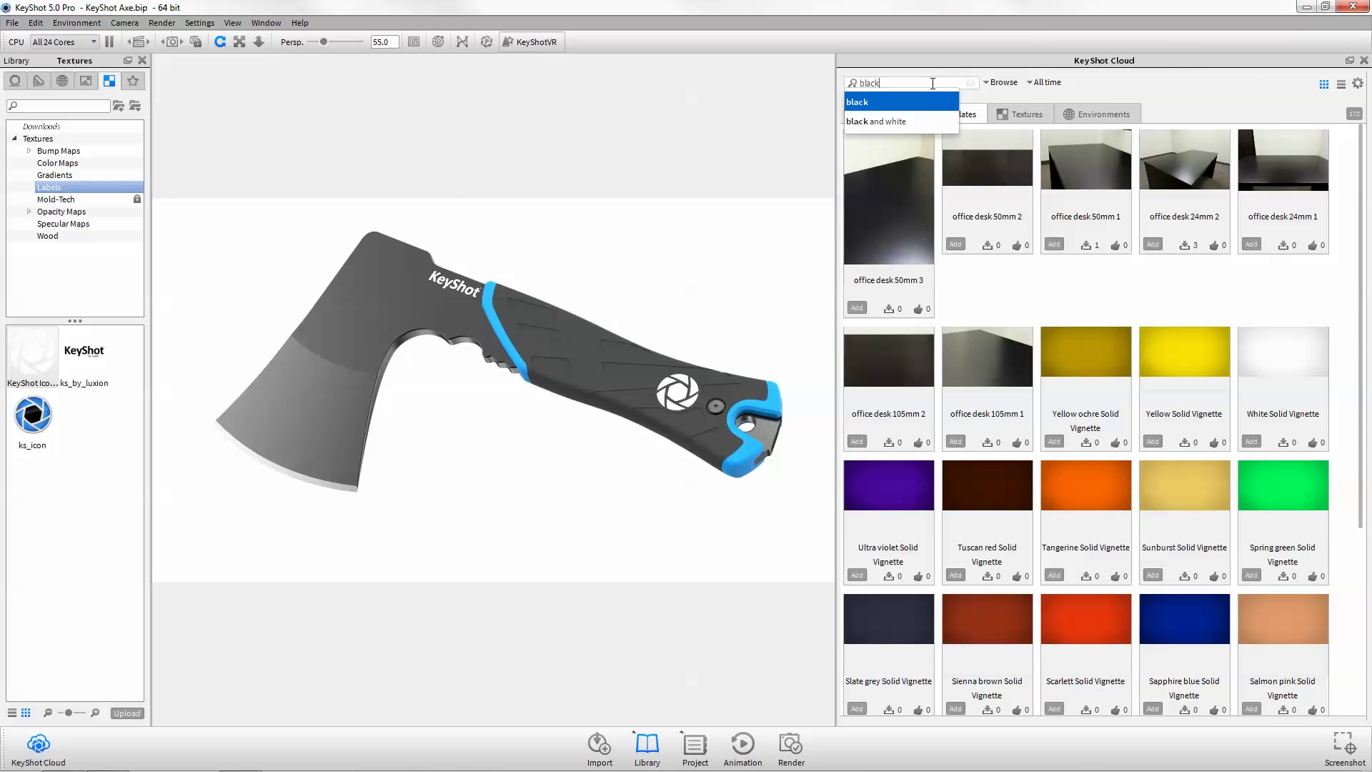
pyautogui.press('Return')
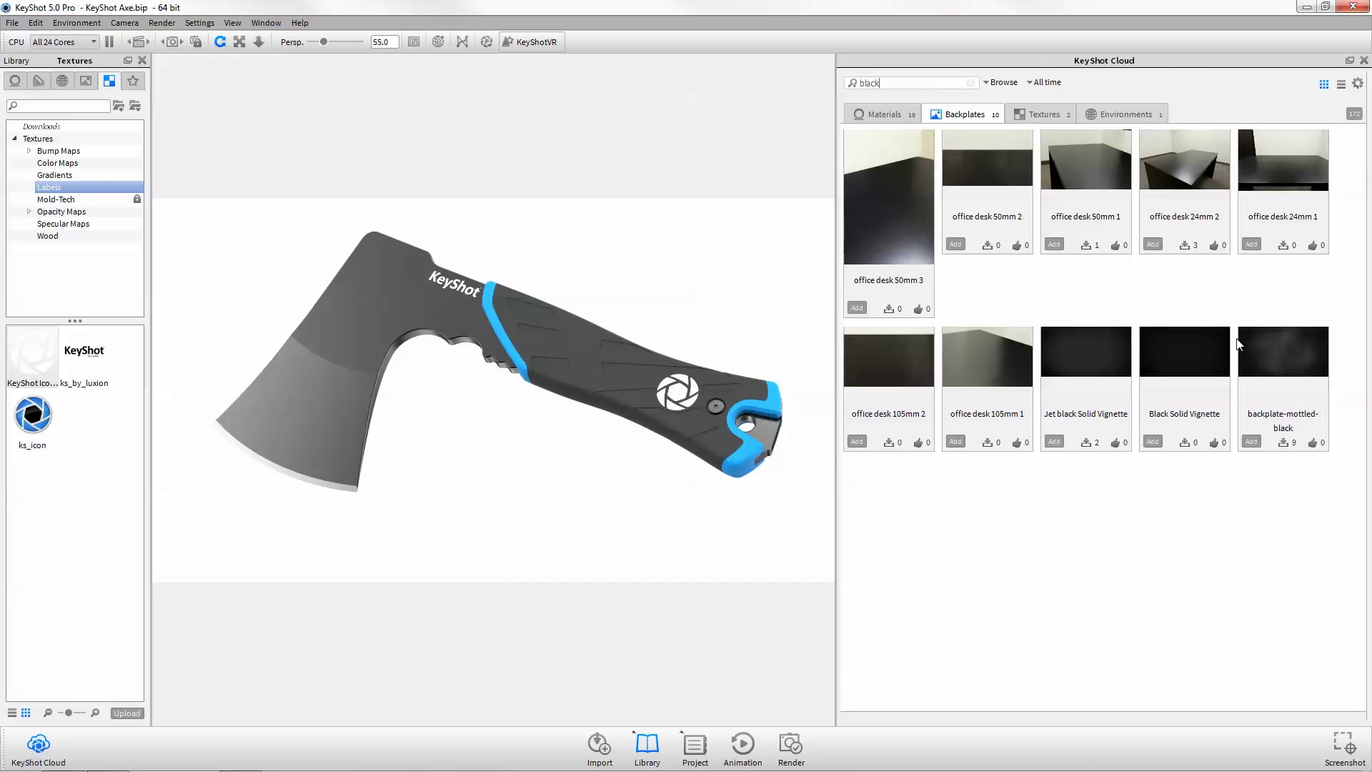
# - Add backplate-mottled-black from KeyShot Cloud to the library and apply it as the axe scene's backplate
pyautogui.click(1268, 356)
pyautogui.click(1228, 332)
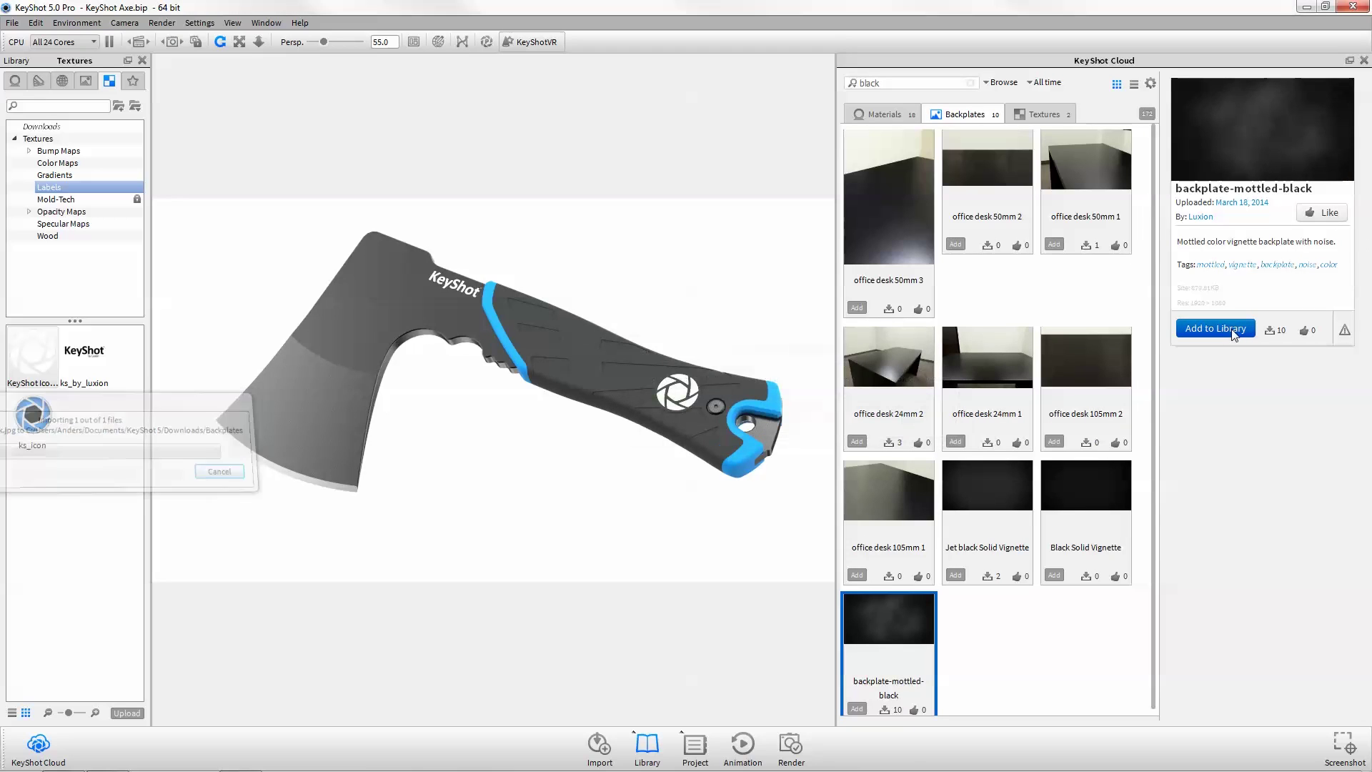
pyautogui.click(85, 80)
pyautogui.moveTo(40, 352); pyautogui.dragTo(205, 302)
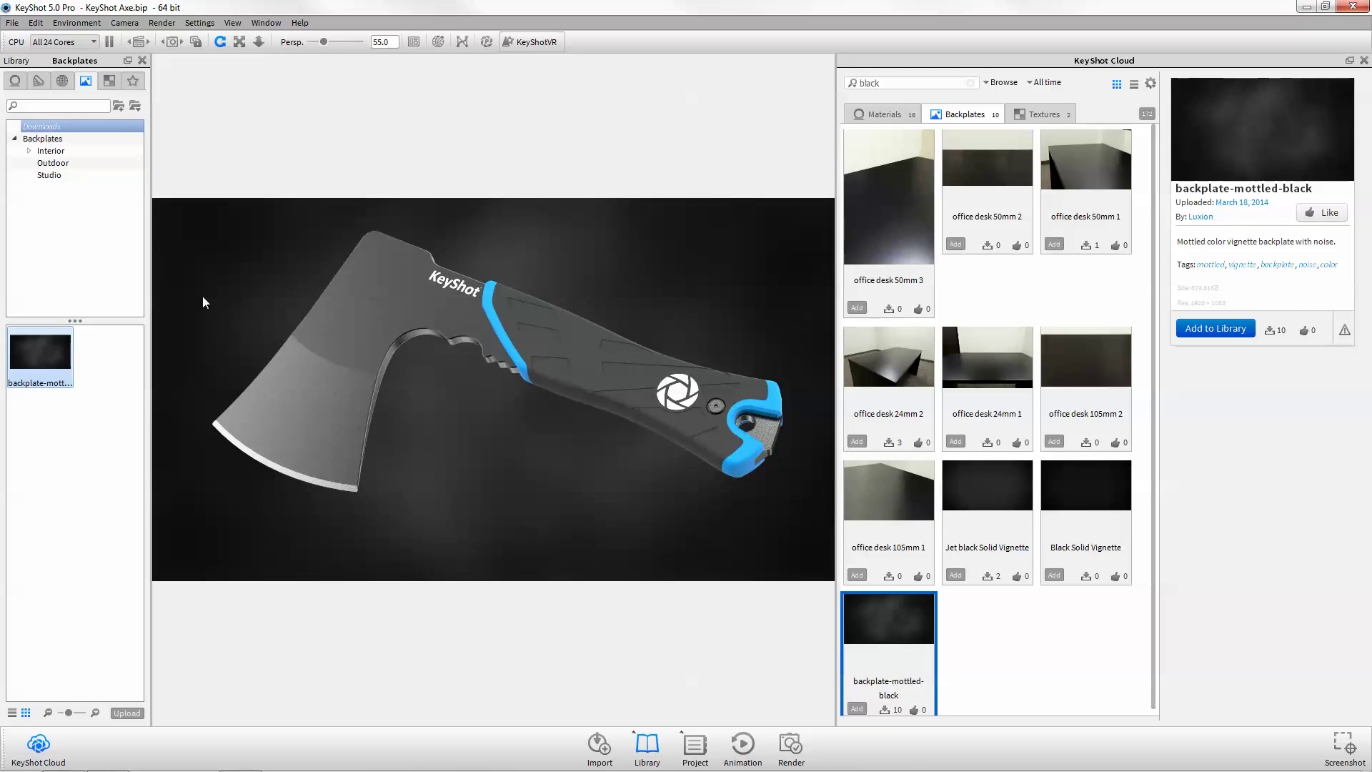
# - Close KeyShot Cloud and turn on the heads-up display in the real-time view
pyautogui.click(1364, 61)
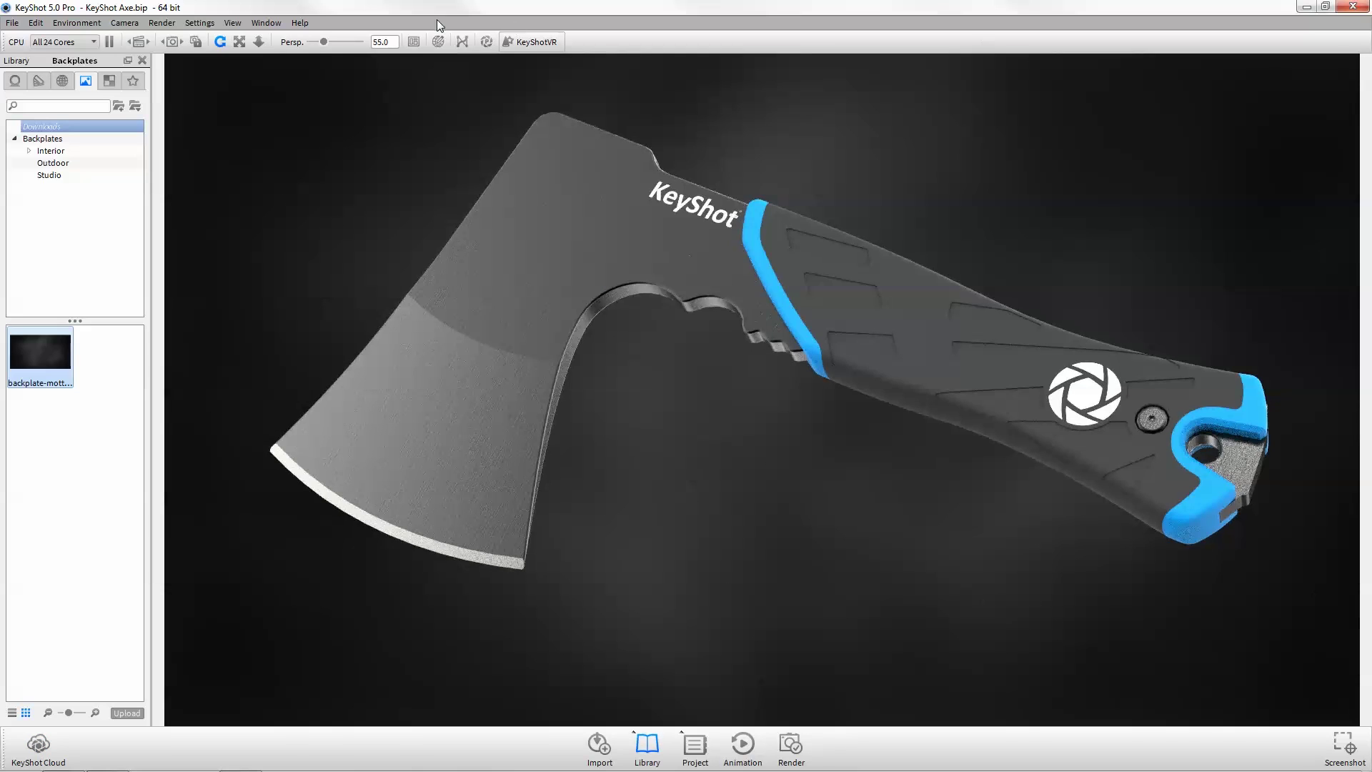
pyautogui.click(222, 24)
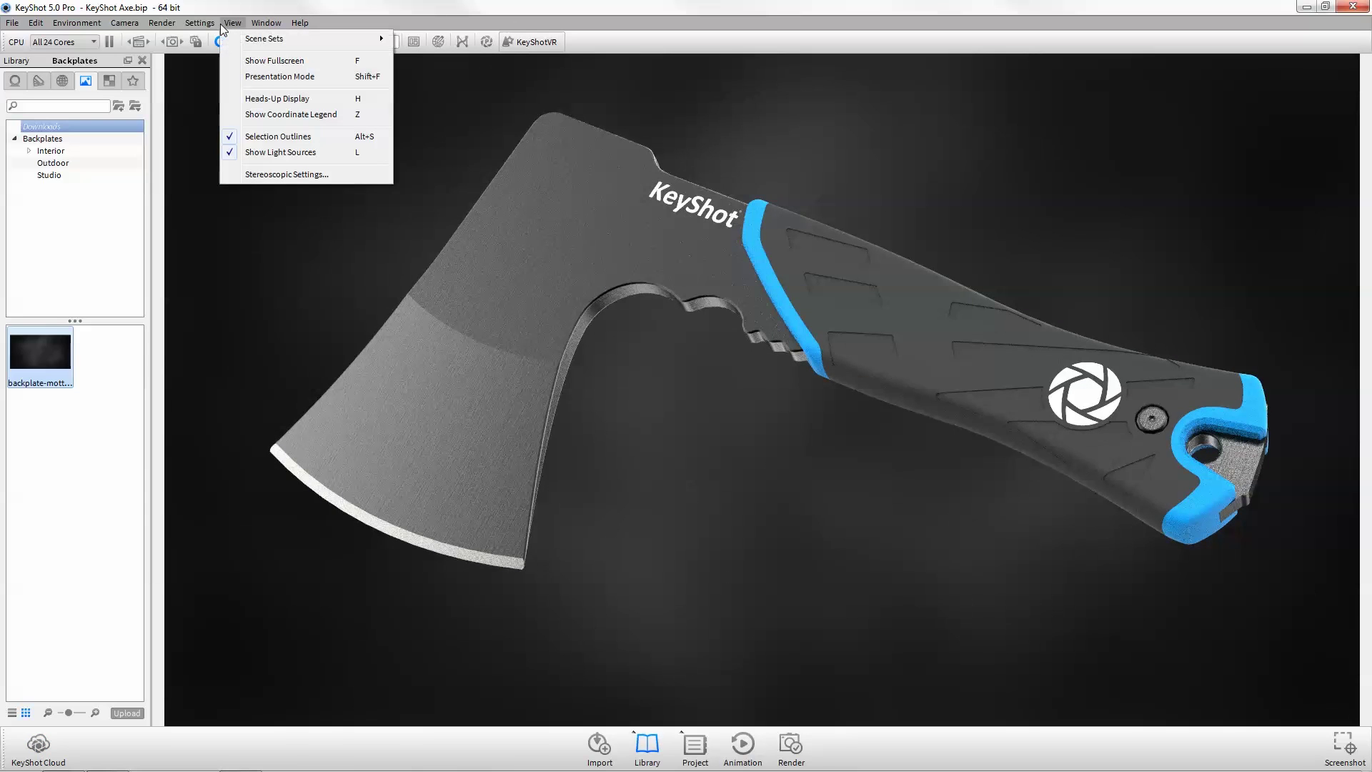
pyautogui.click(255, 100)
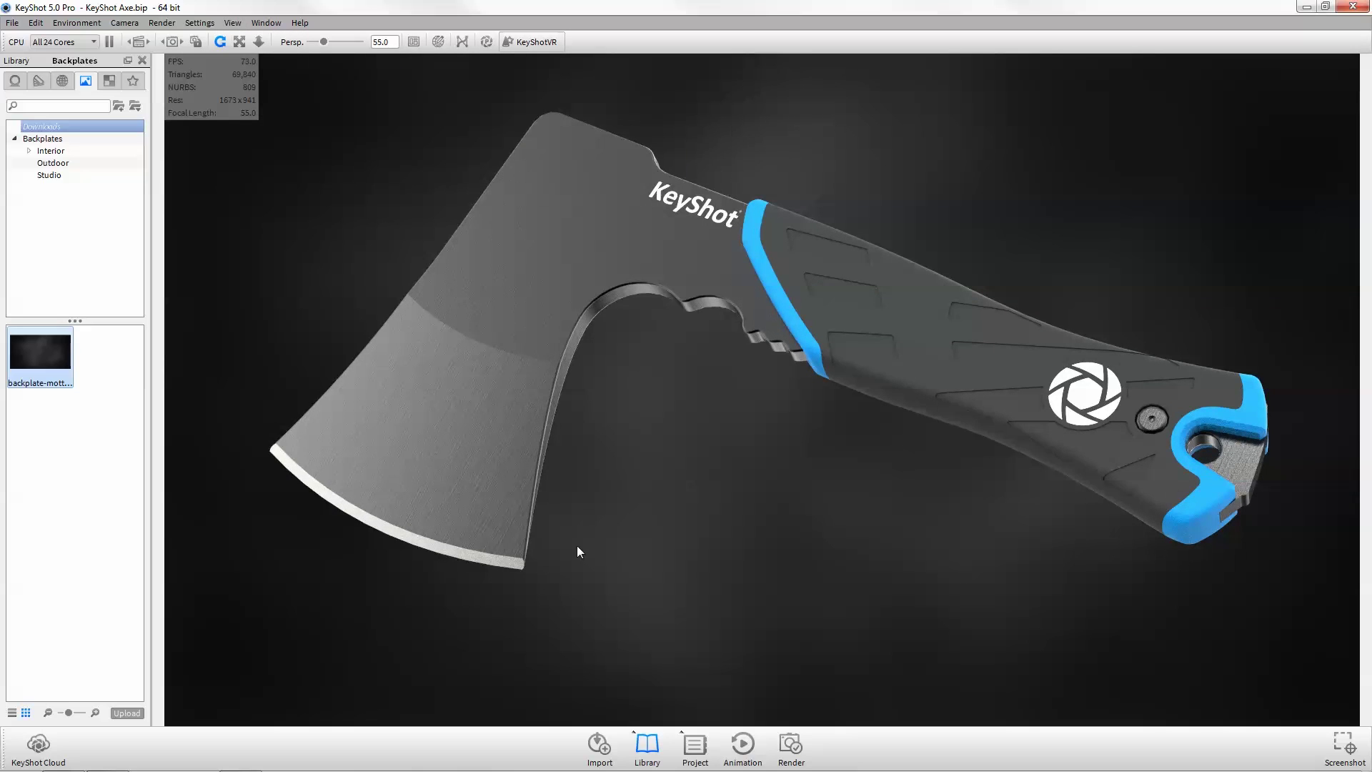
# - Pattern the KeyShot Axe model linearly with 3 instances along Z at 120 mm spacing
pyautogui.click(695, 744)
pyautogui.rightClick(280, 152)
pyautogui.click(318, 255)
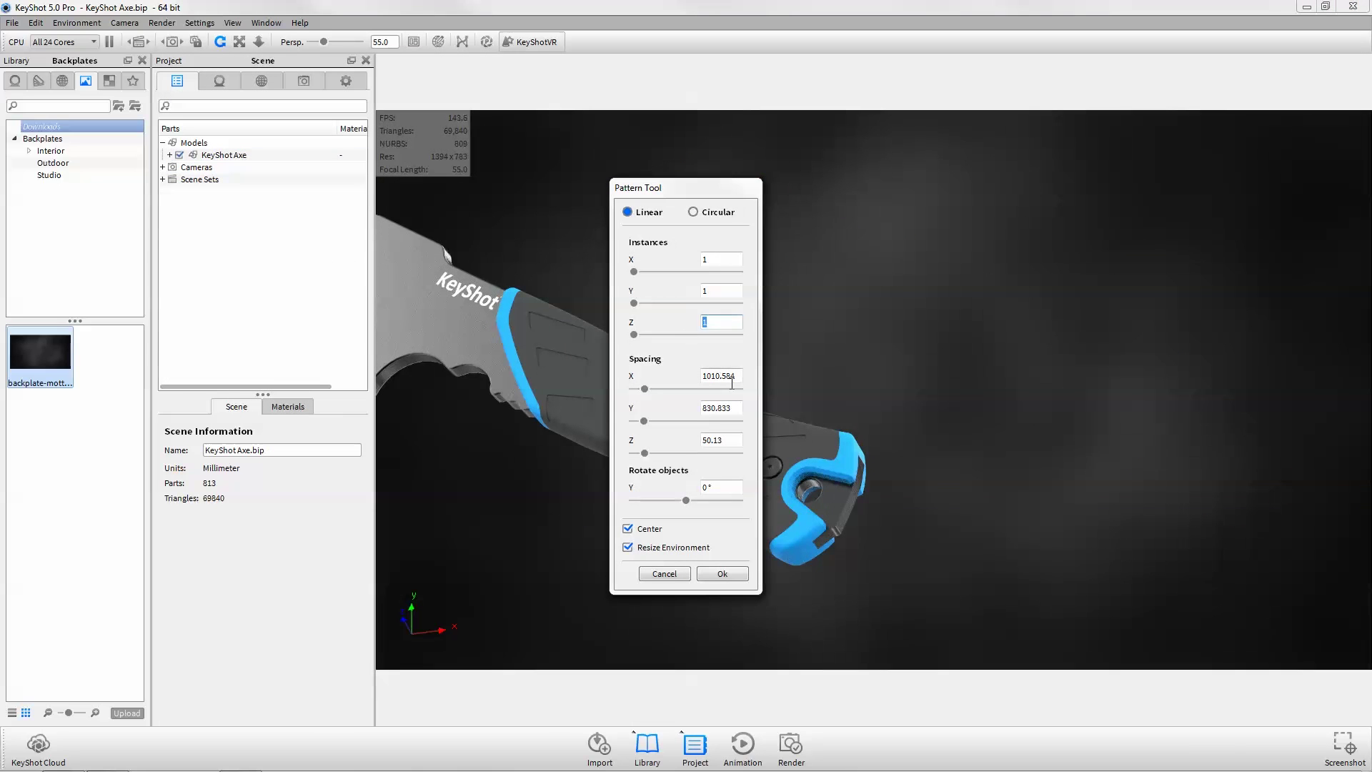
pyautogui.click(736, 442)
pyautogui.write('120')
pyautogui.press('Tab')
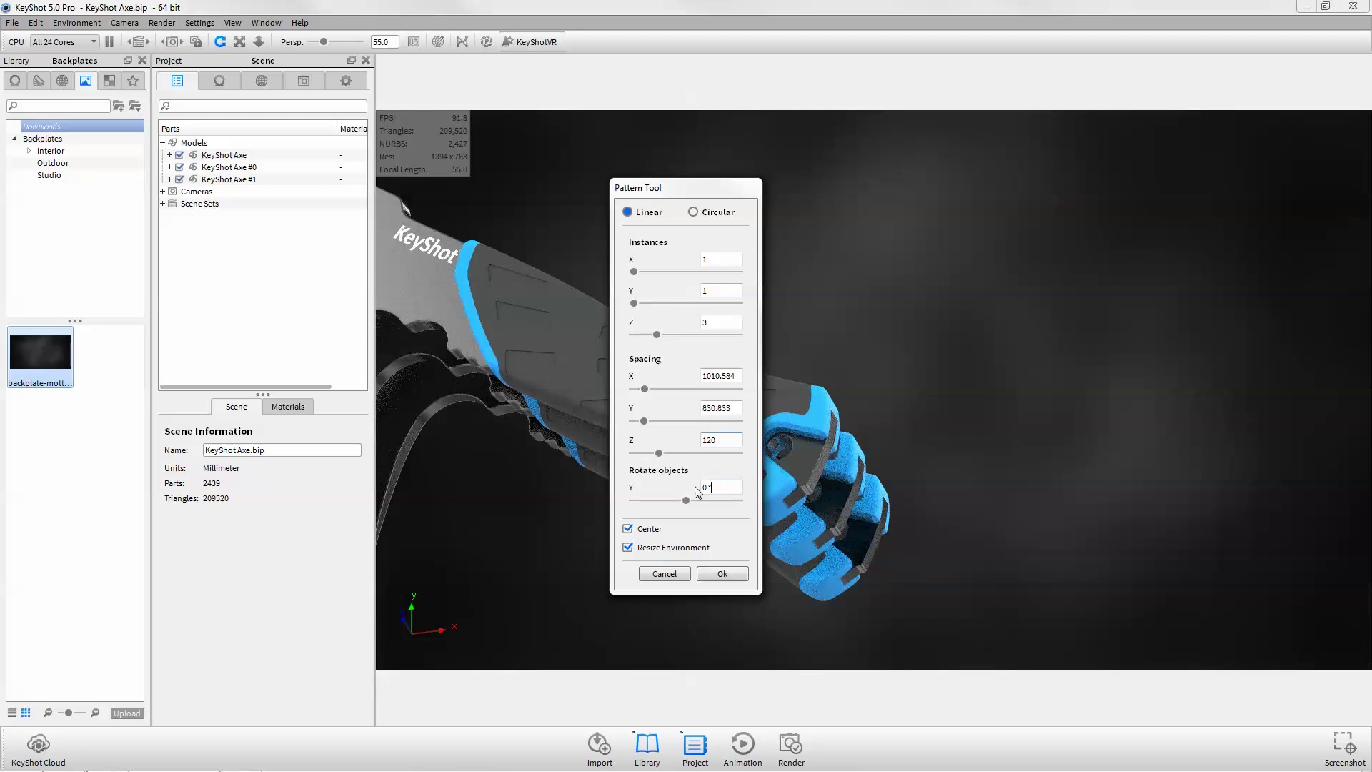
pyautogui.click(722, 574)
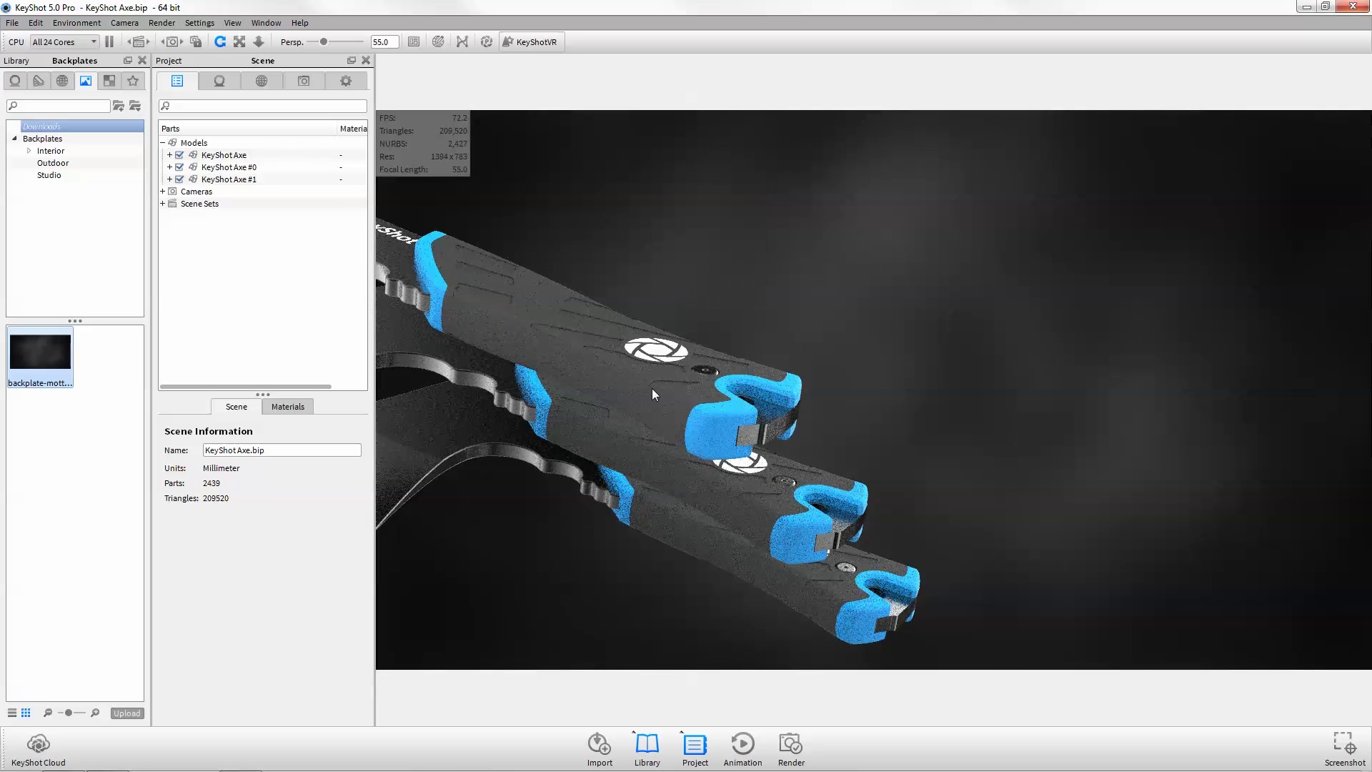
# - Apply the Pattern scene set to the three axes and update their geometry from KeyShot Axe.SLDASM with NURBS data
pyautogui.moveTo(594, 492); pyautogui.dragTo(824, 373)
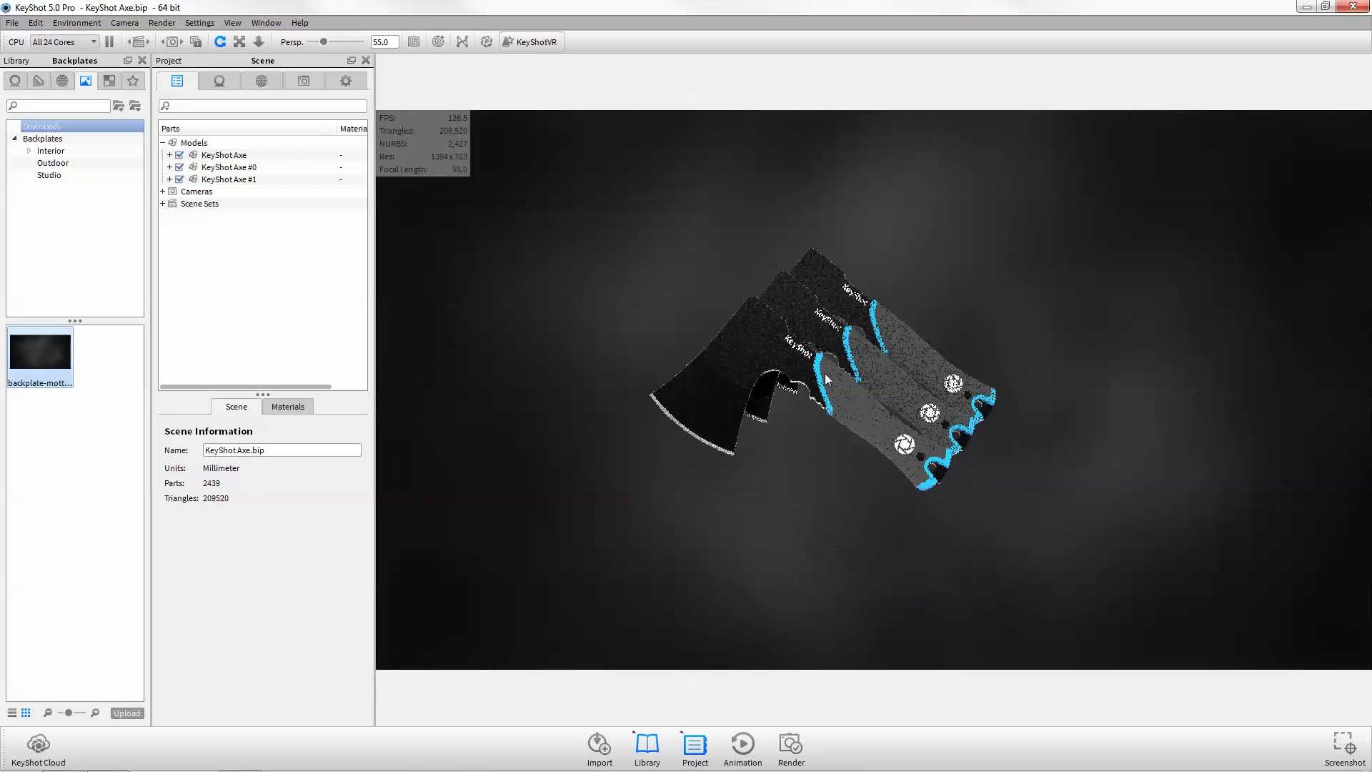
pyautogui.scroll(5, 785, 431)
pyautogui.moveTo(785, 431); pyautogui.dragTo(898, 405)
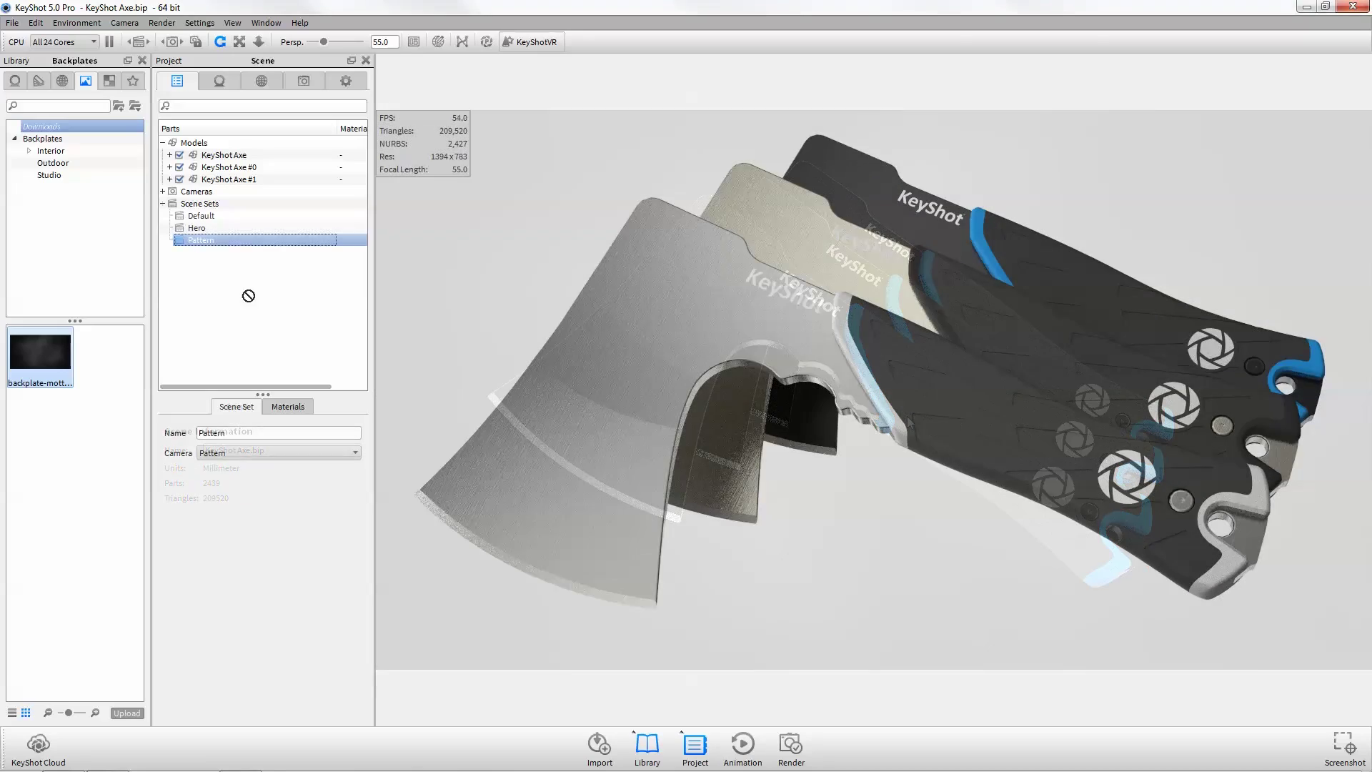
pyautogui.moveTo(248, 295); pyautogui.dragTo(523, 298)
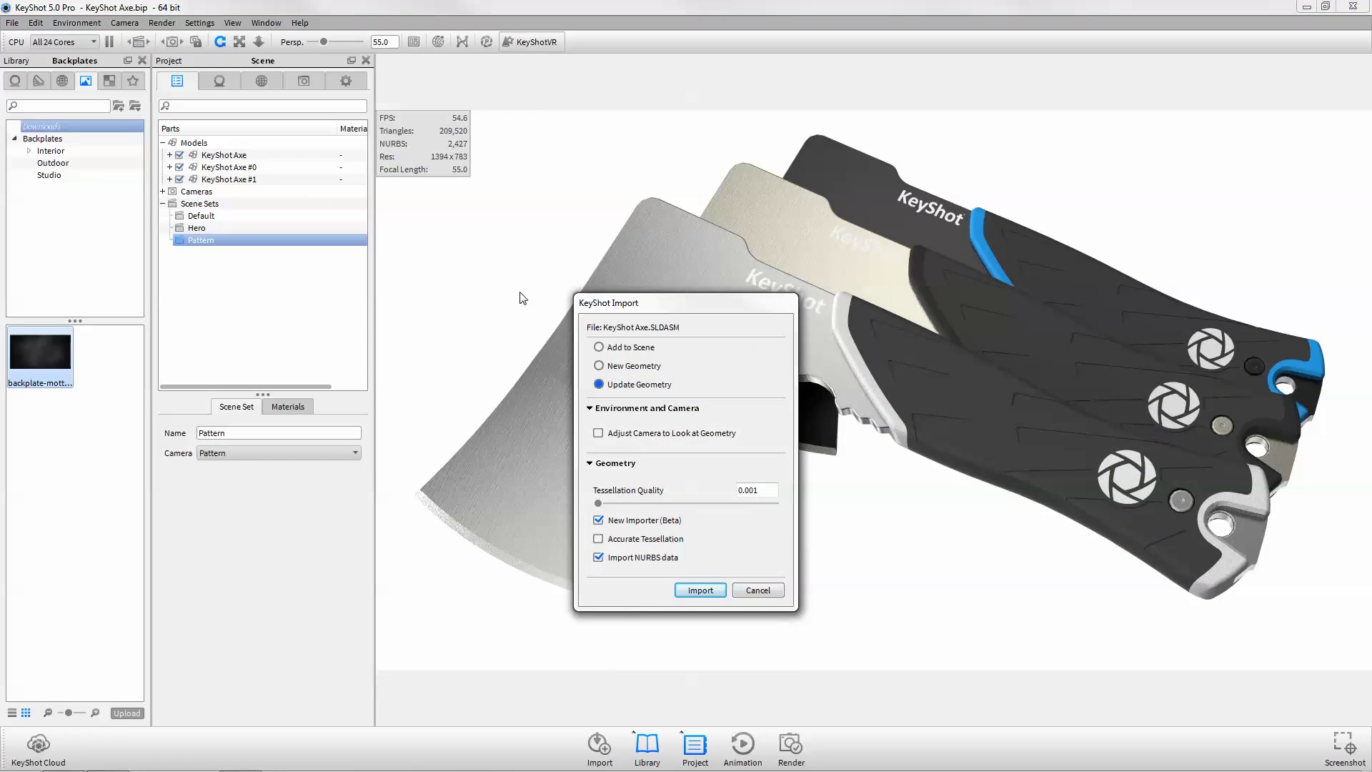
pyautogui.click(699, 590)
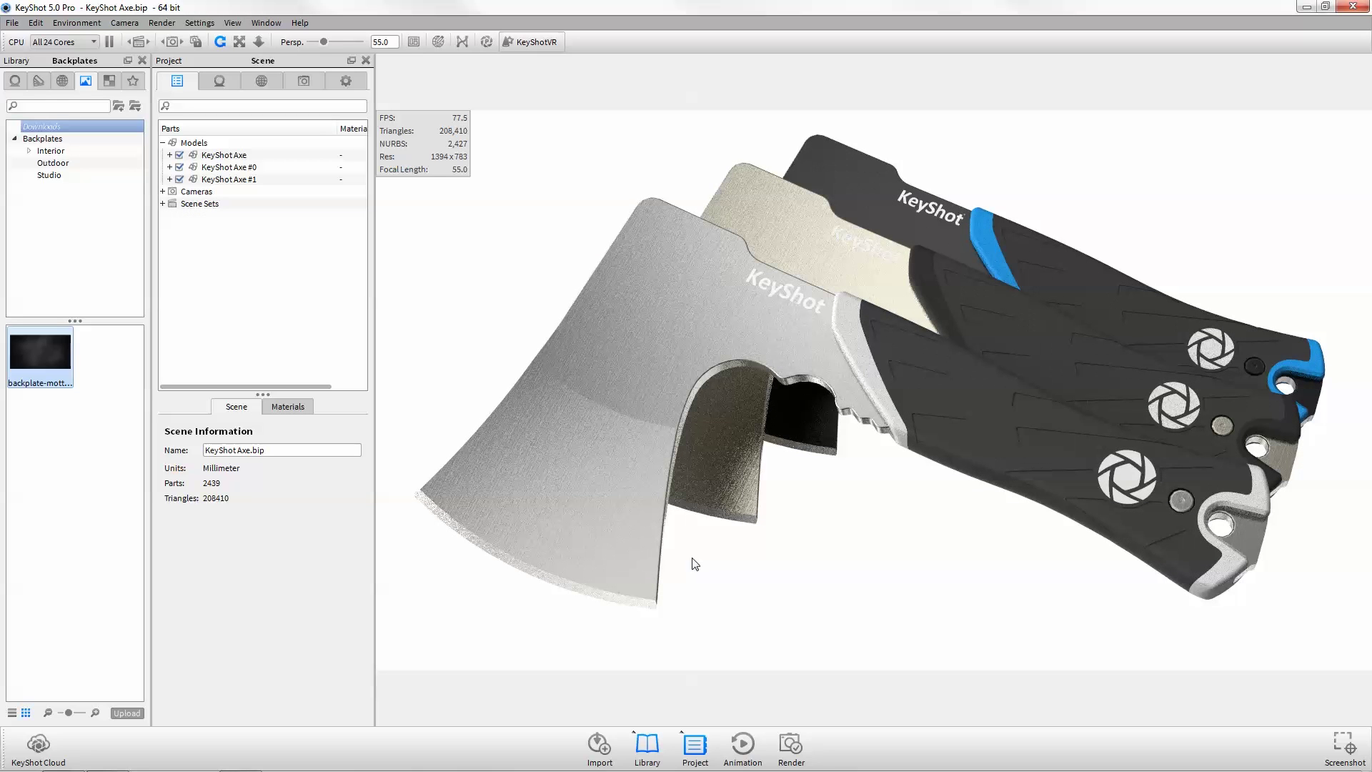
# - Render the axes as a 1280 x 719 JPEG still and show the image adjustments in an enlarged render window
pyautogui.click(790, 745)
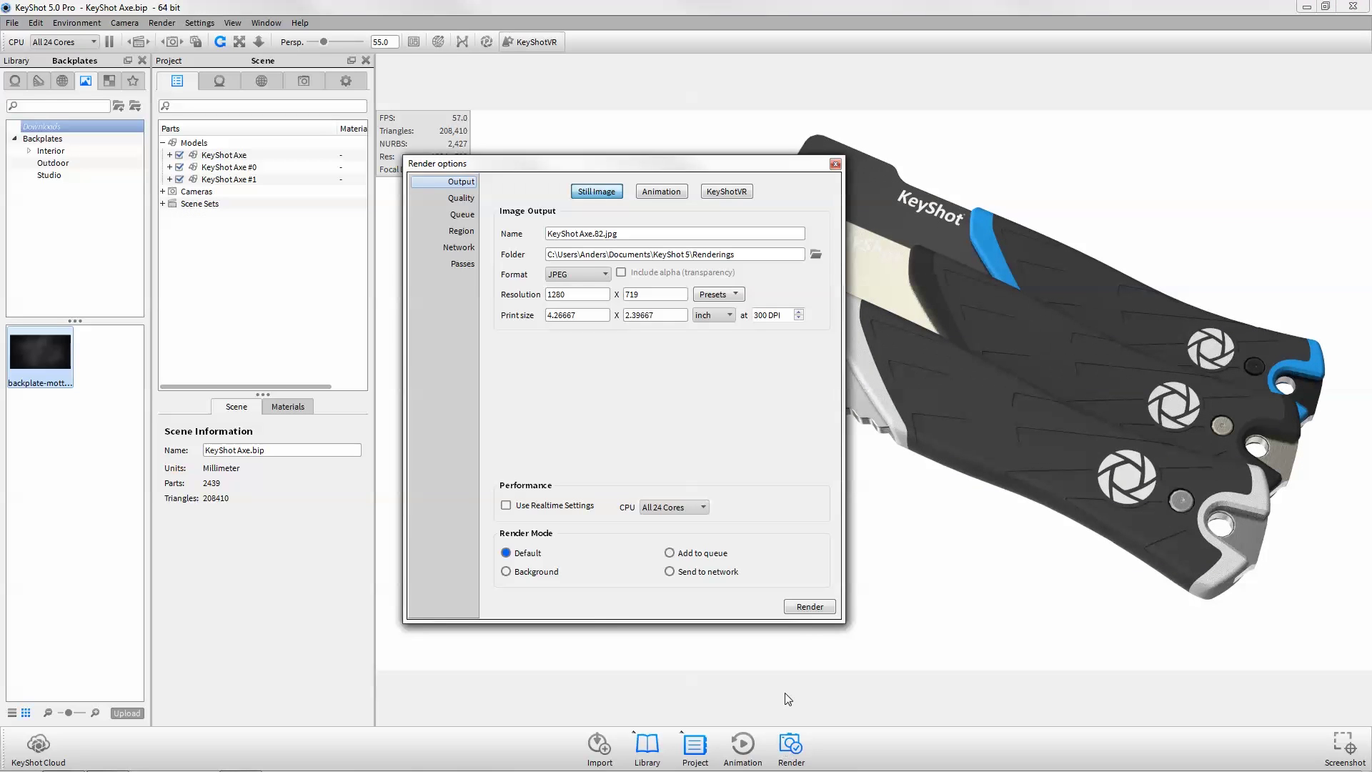
pyautogui.click(810, 609)
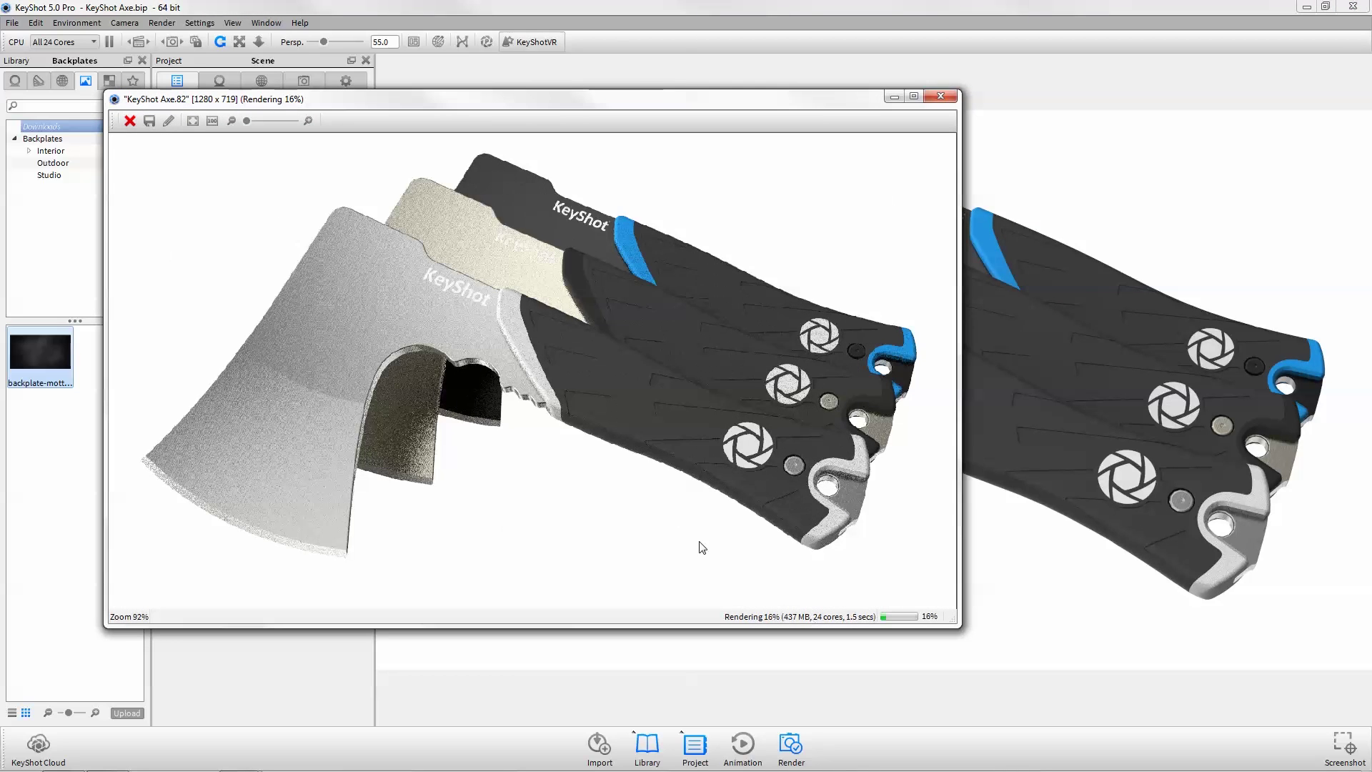
pyautogui.click(212, 121)
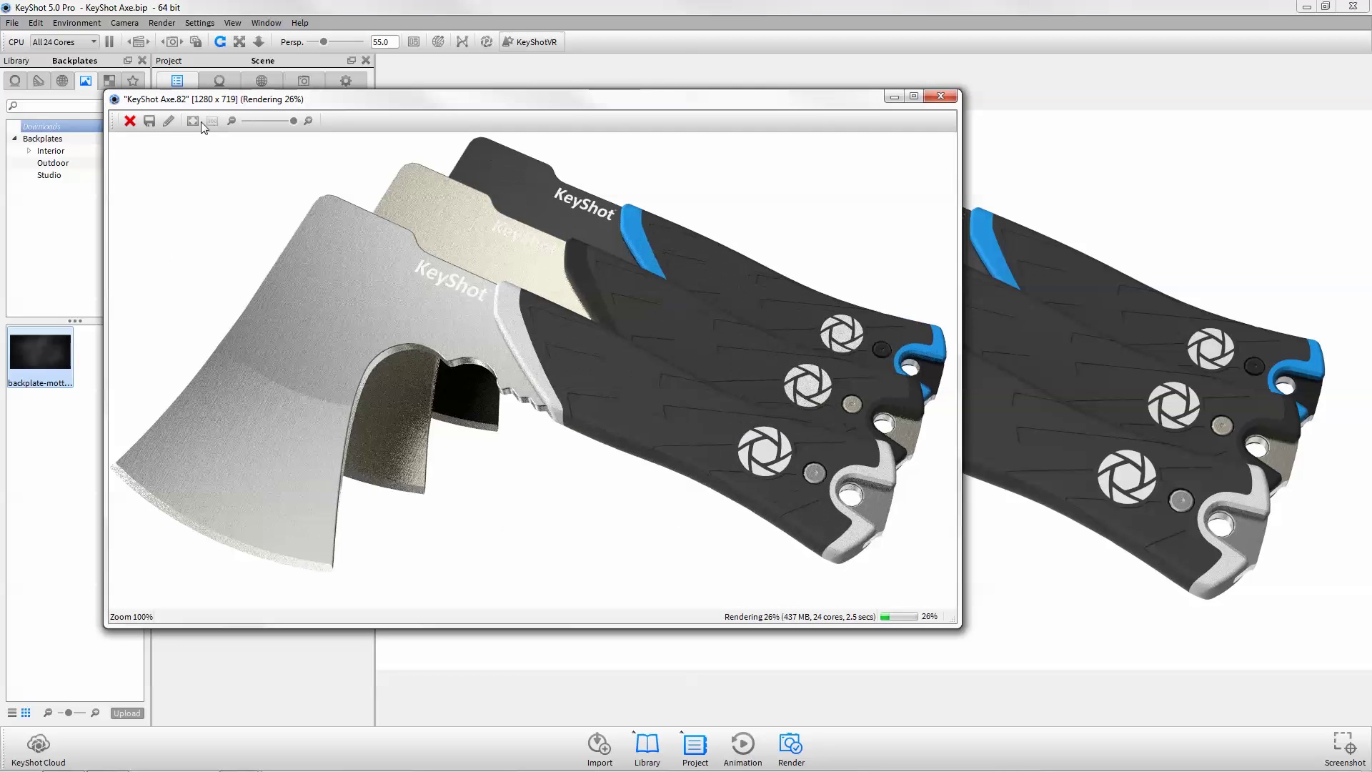
pyautogui.click(168, 121)
pyautogui.moveTo(955, 626); pyautogui.dragTo(1236, 701)
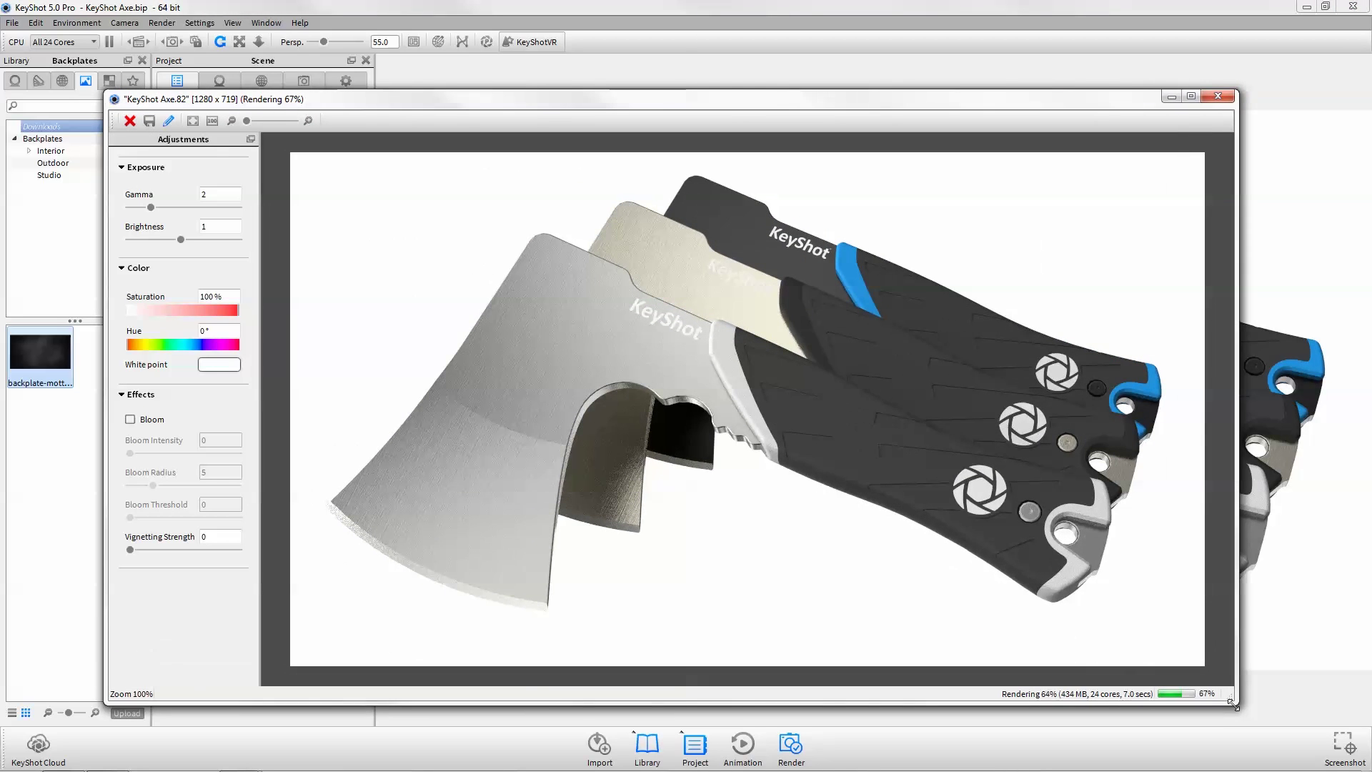
# - Adjust the rendering to vignetting strength 1, brightness 1.151, gamma 1.684 and saturation 88%
pyautogui.moveTo(129, 550); pyautogui.dragTo(236, 550)
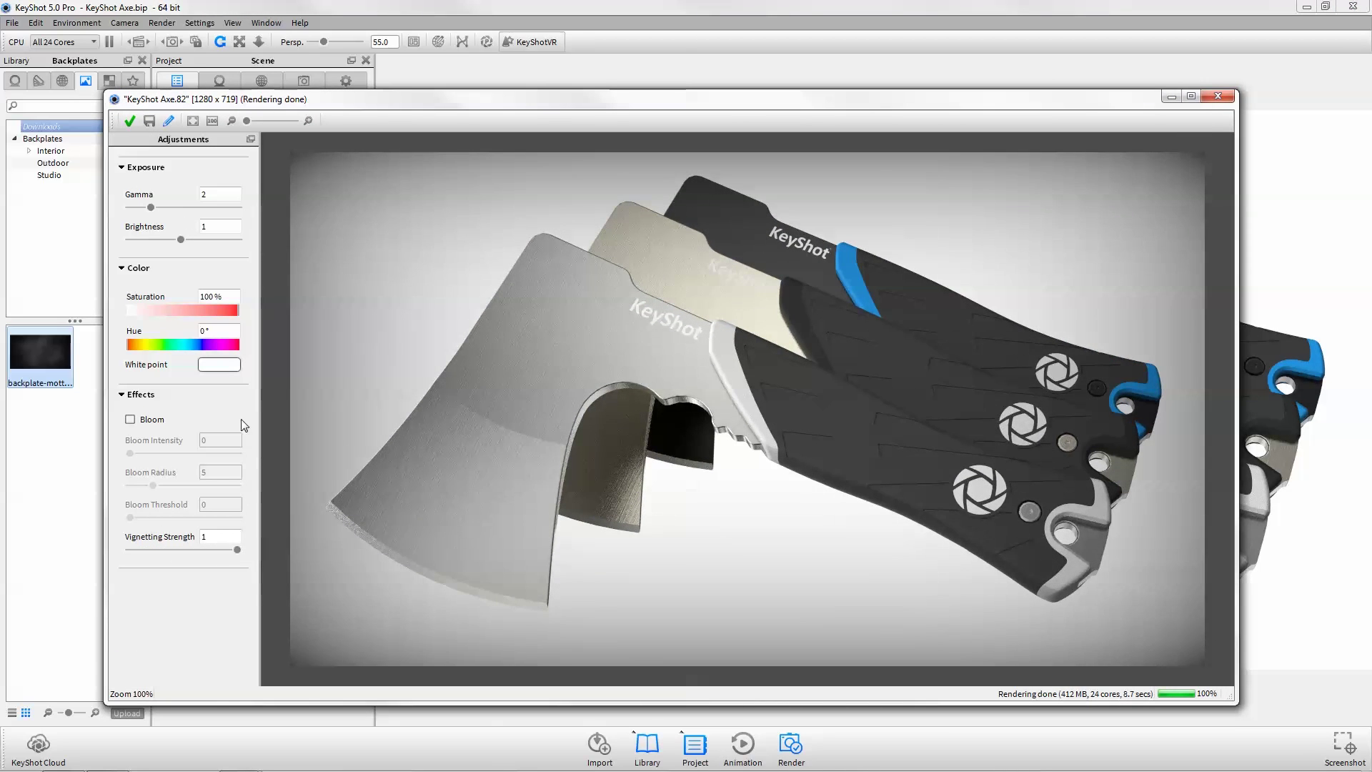
pyautogui.moveTo(181, 239); pyautogui.dragTo(146, 208)
pyautogui.click(226, 311)
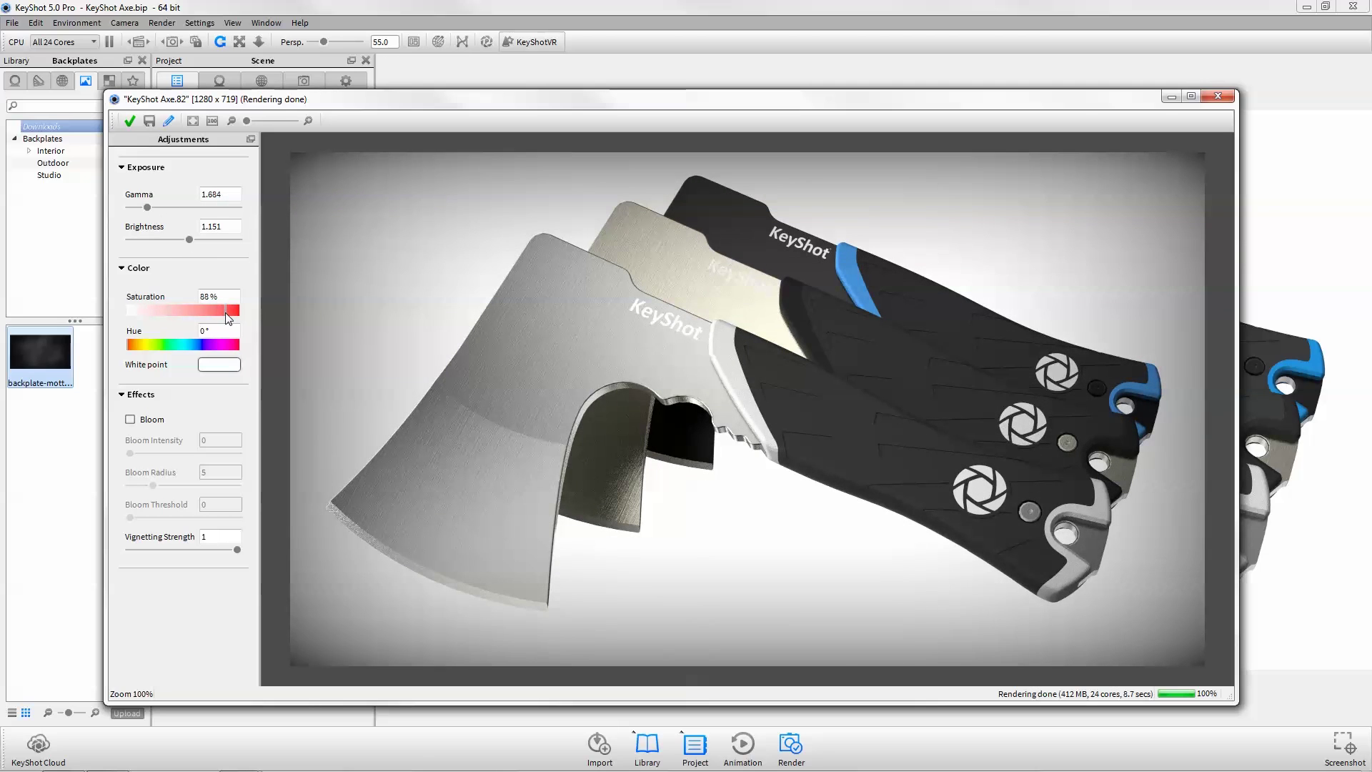
# - Save the adjusted rendering as a JPEG, adding "_adjusted" to the KeyShot Axe.82 file name
pyautogui.click(149, 120)
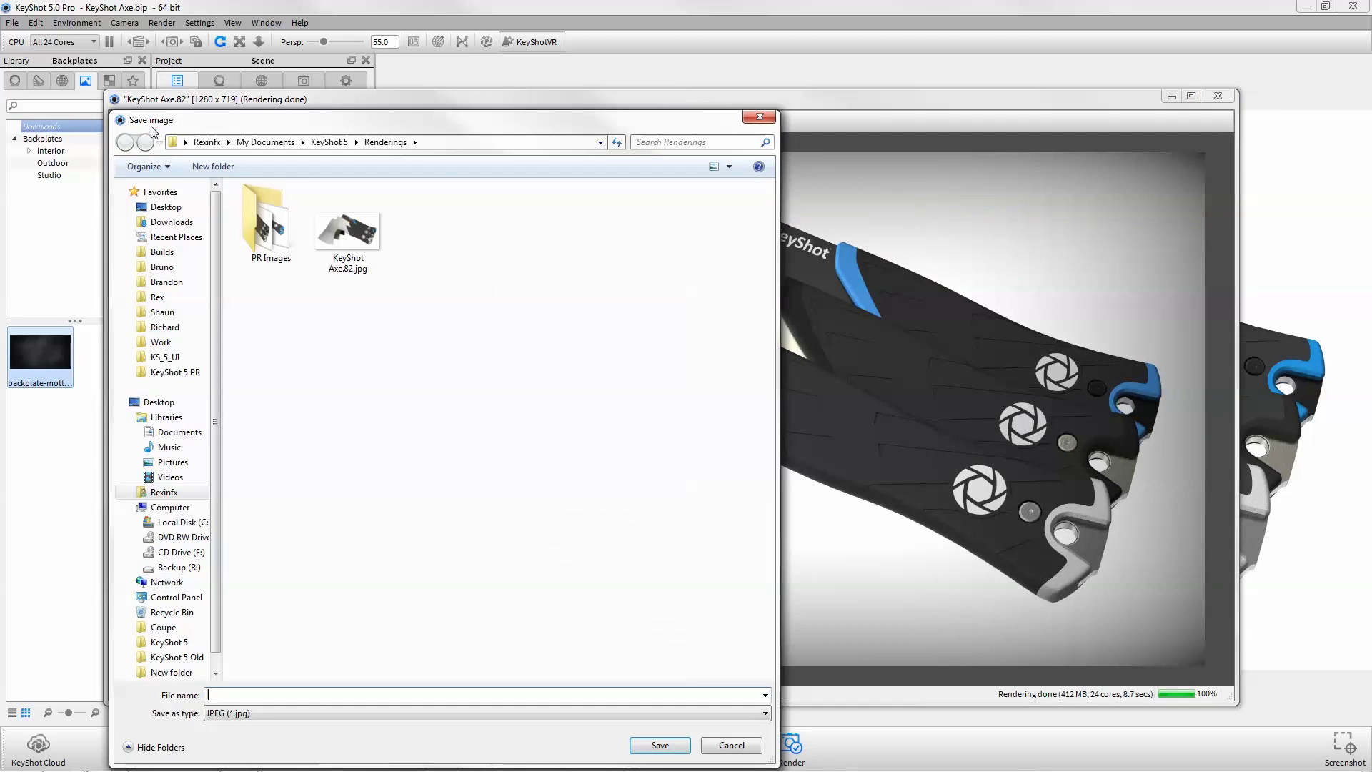
pyautogui.click(348, 229)
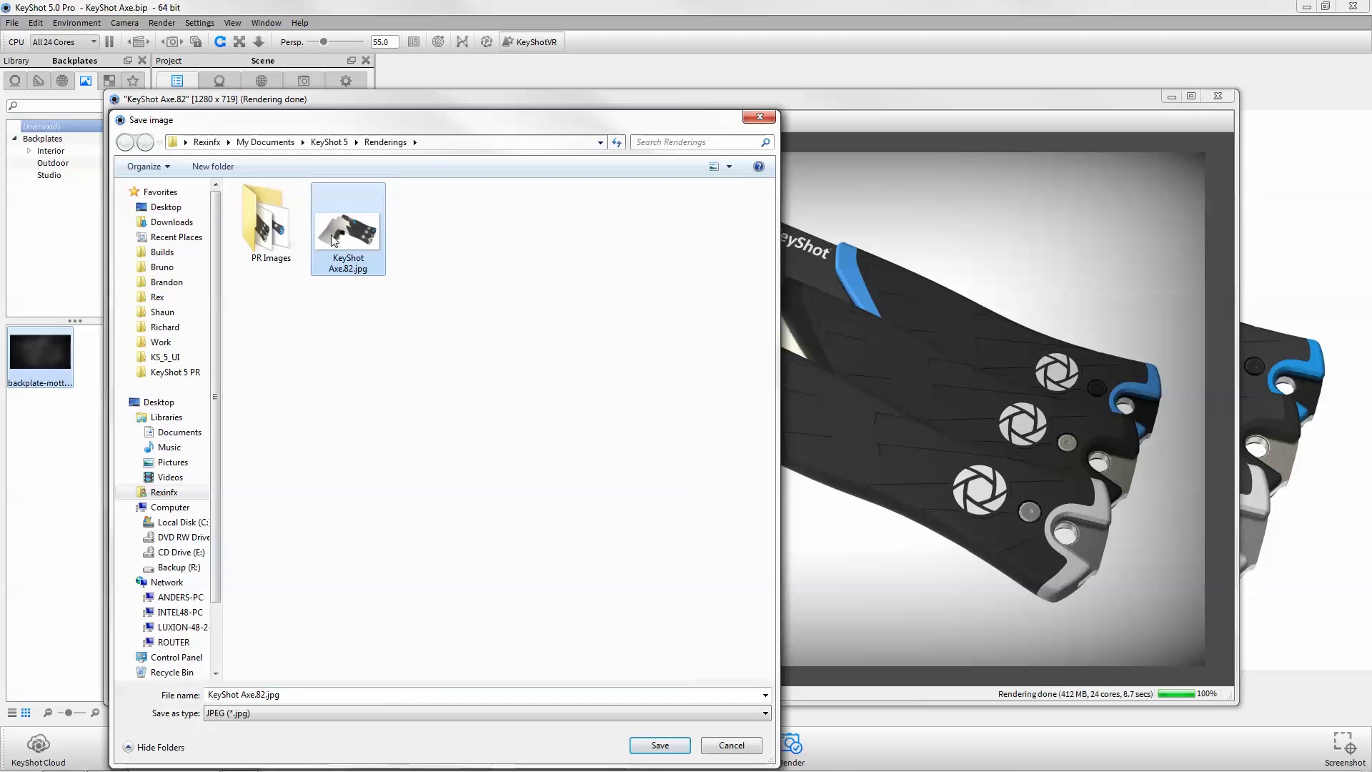
pyautogui.click(255, 694)
pyautogui.write('_adjusted')
pyautogui.press('Return')
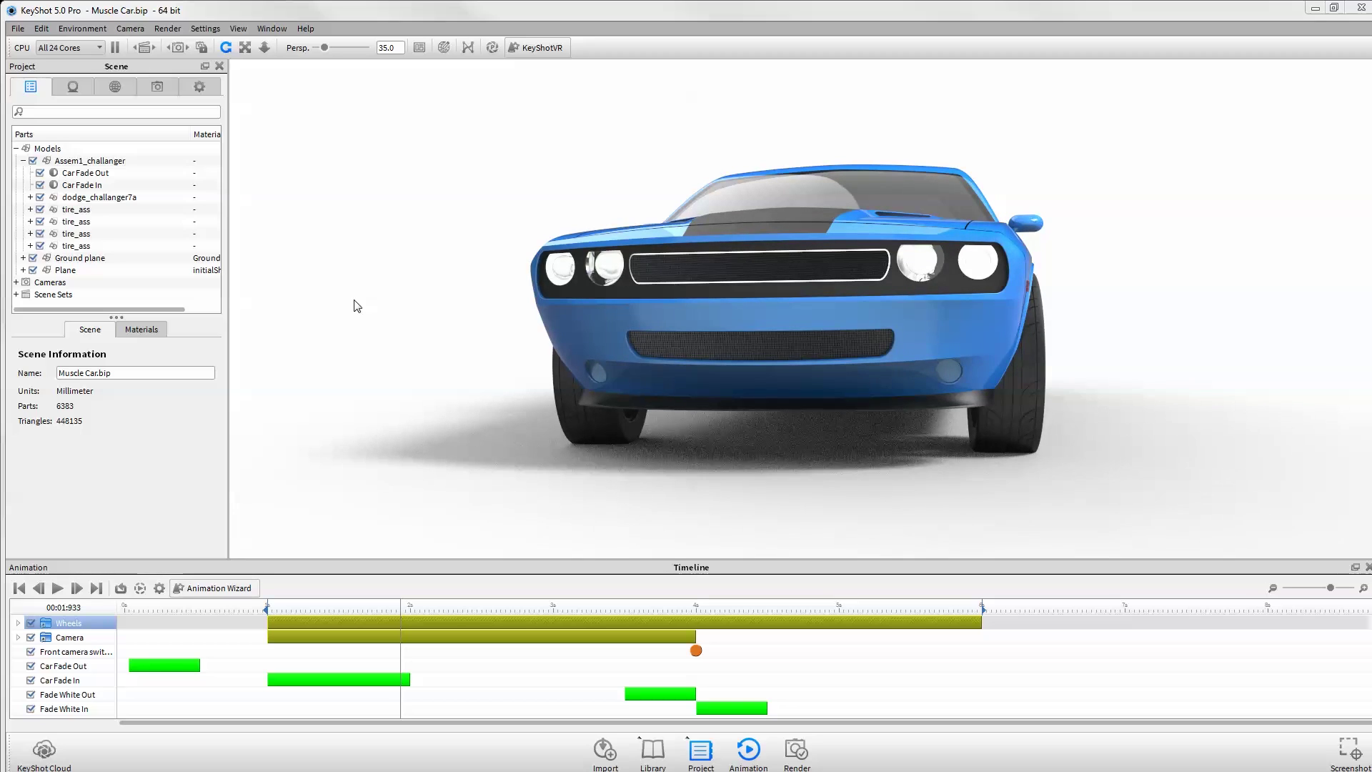
# - Look at the animation types for the Assem1_challanger model and inspect the Car Fade In animation's fade settings
pyautogui.click(100, 161)
pyautogui.rightClick(165, 161)
pyautogui.moveTo(181, 172)
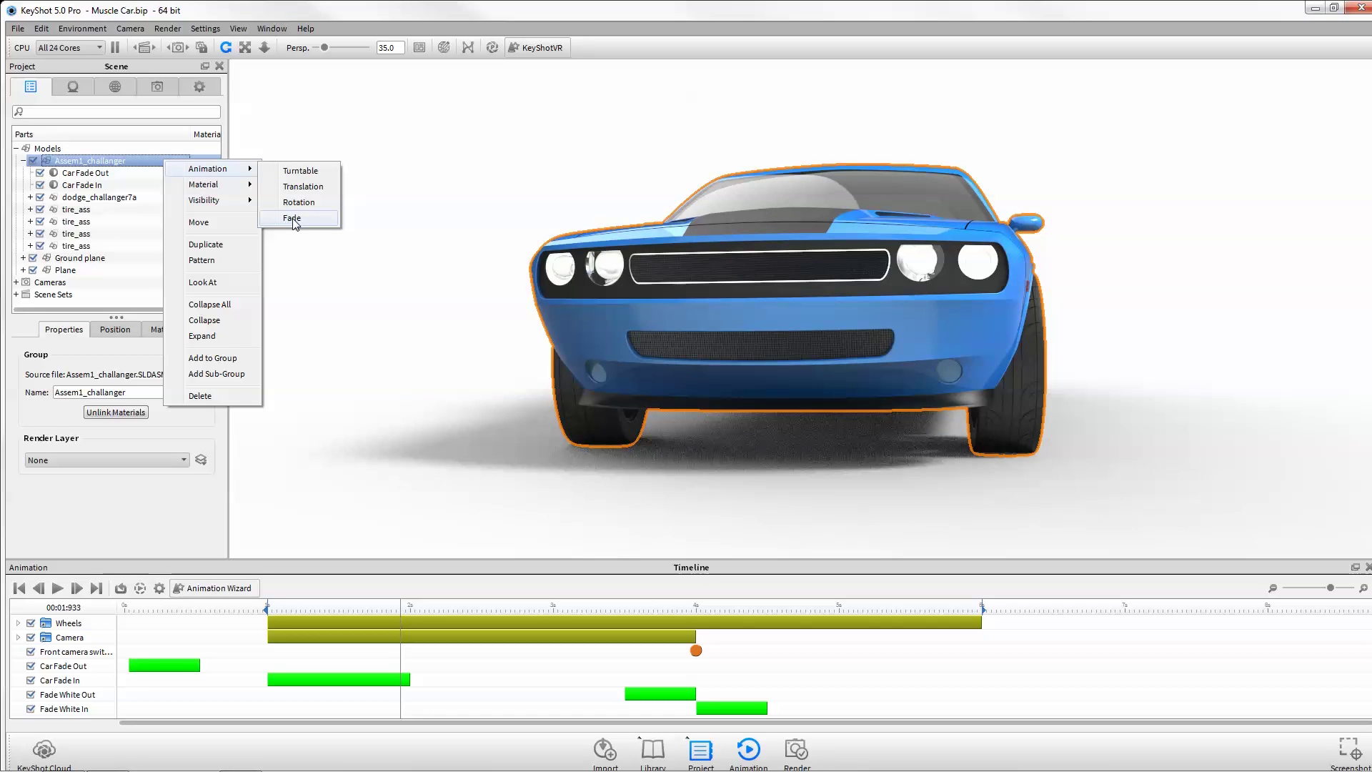
pyautogui.click(102, 186)
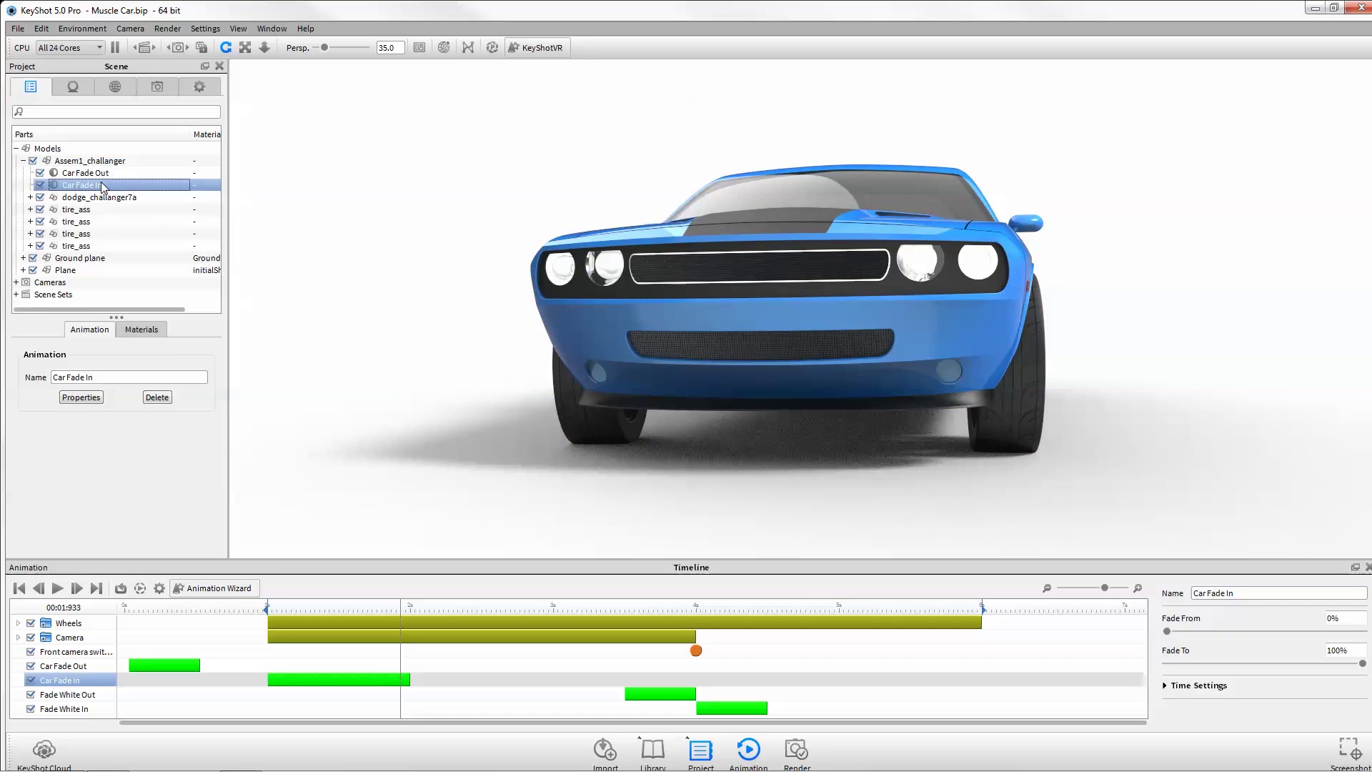
pyautogui.moveTo(1363, 668)
pyautogui.mouseDown()
pyautogui.moveTo(1245, 667)
pyautogui.moveTo(1364, 668)
pyautogui.mouseUp()
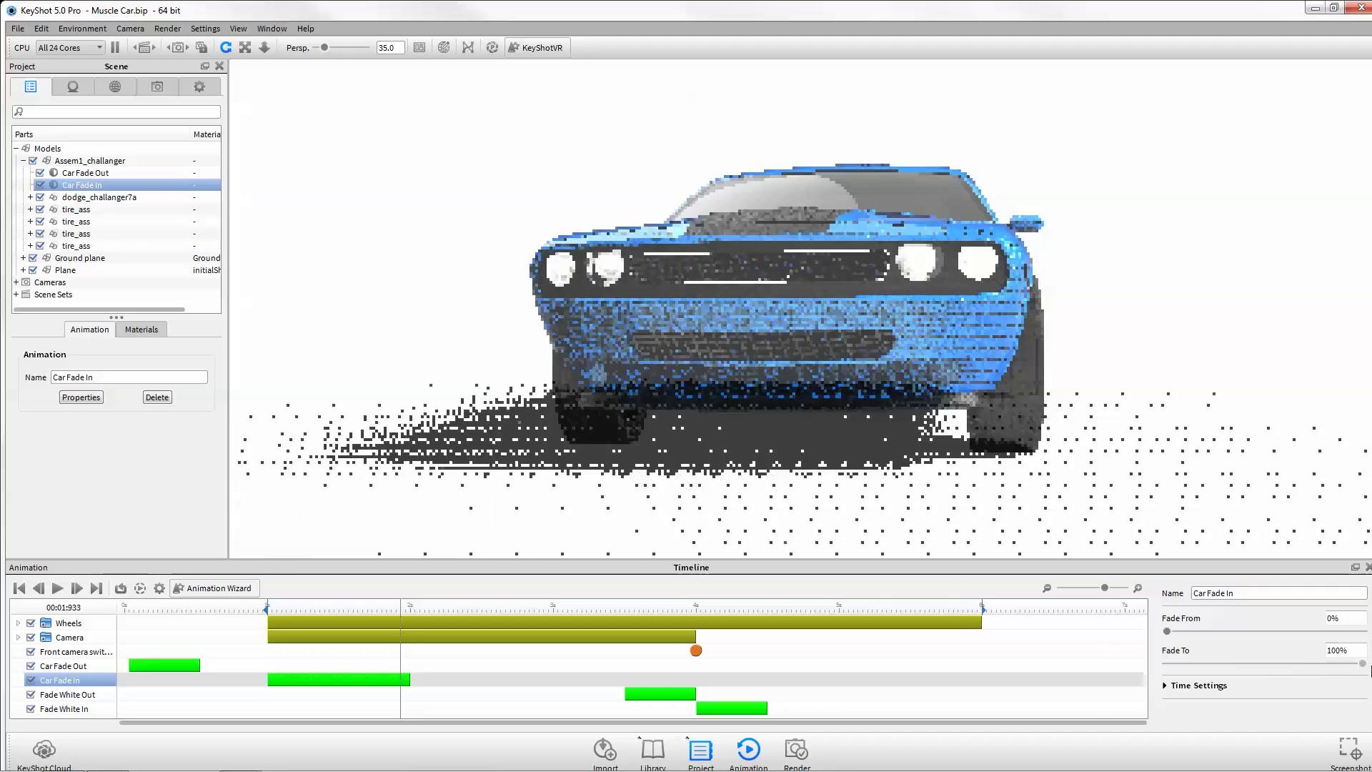
# - Preview the muscle car animation by scrubbing through the timeline, playing it and pausing at about 5.4 seconds
pyautogui.click(597, 606)
pyautogui.moveTo(600, 606); pyautogui.dragTo(863, 640)
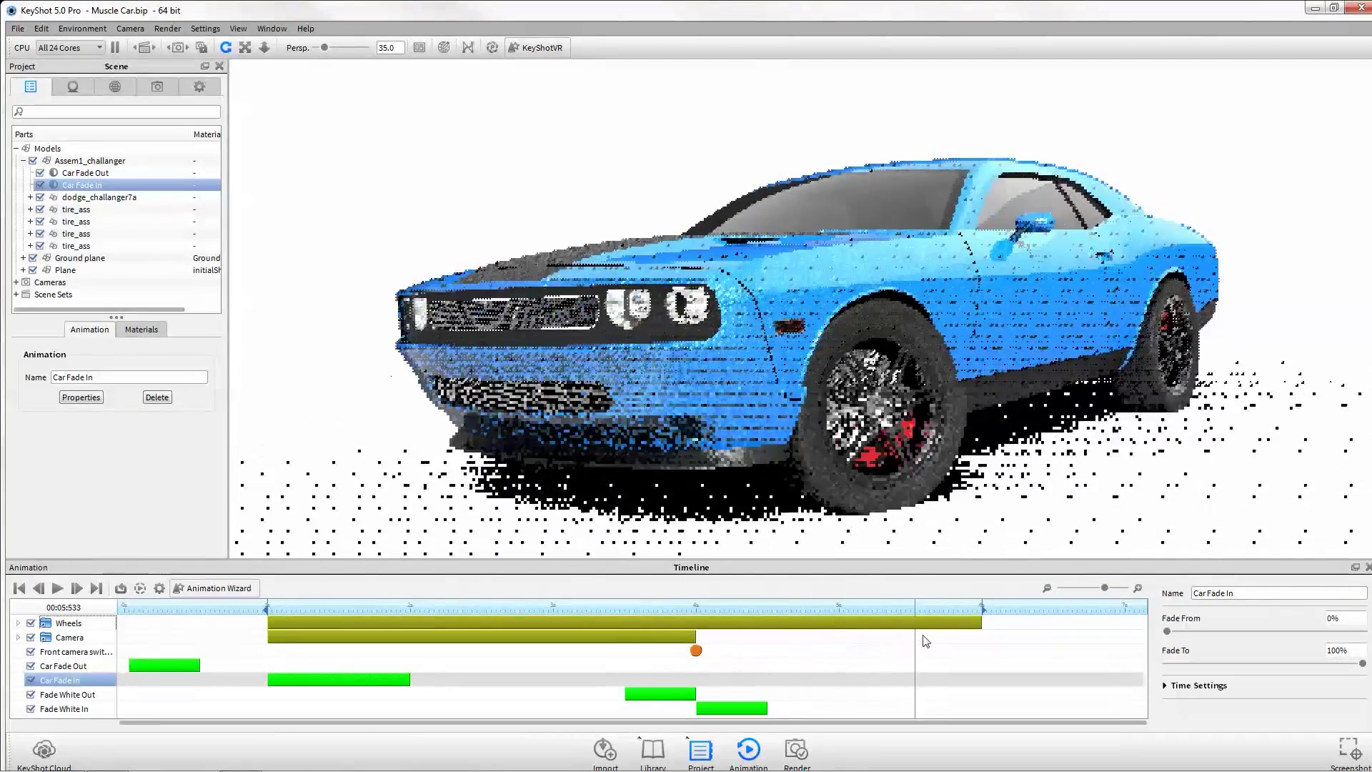
pyautogui.click(19, 587)
pyautogui.click(57, 593)
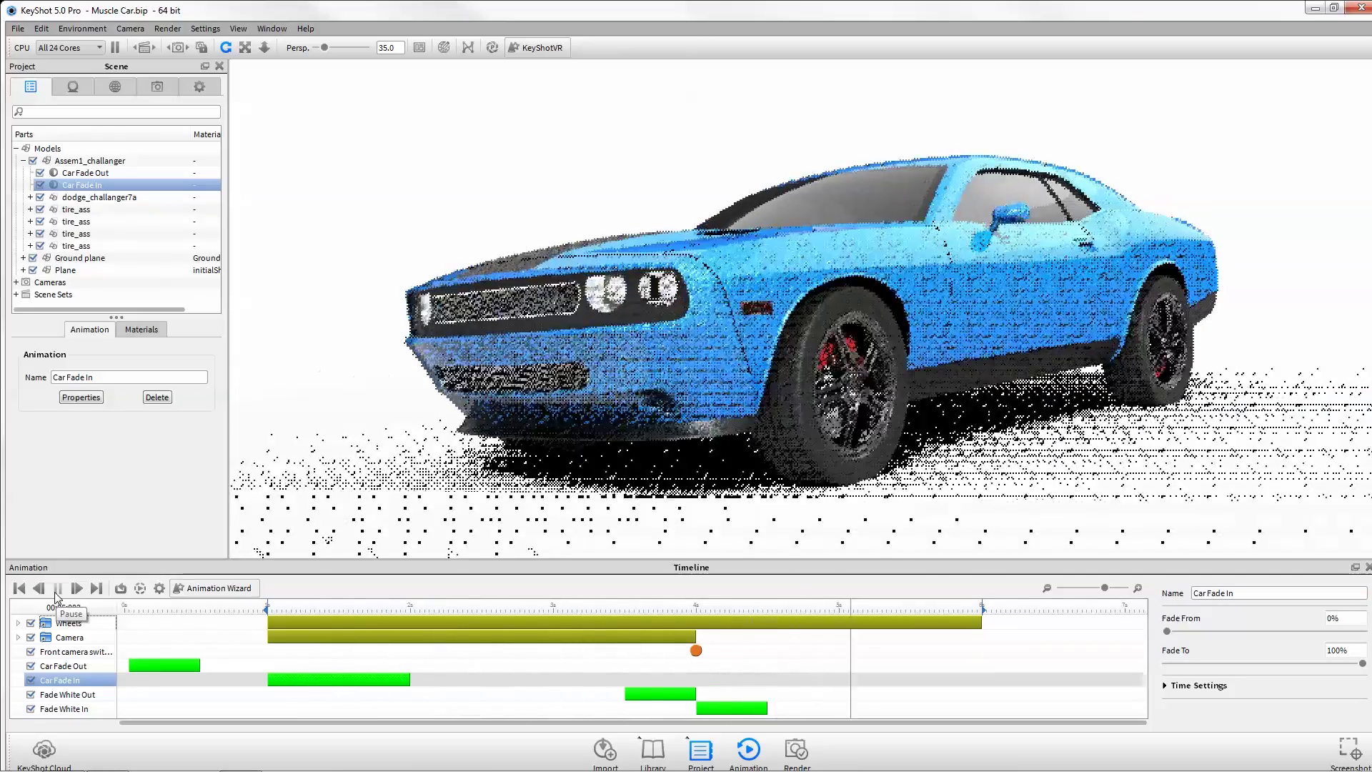
pyautogui.click(57, 591)
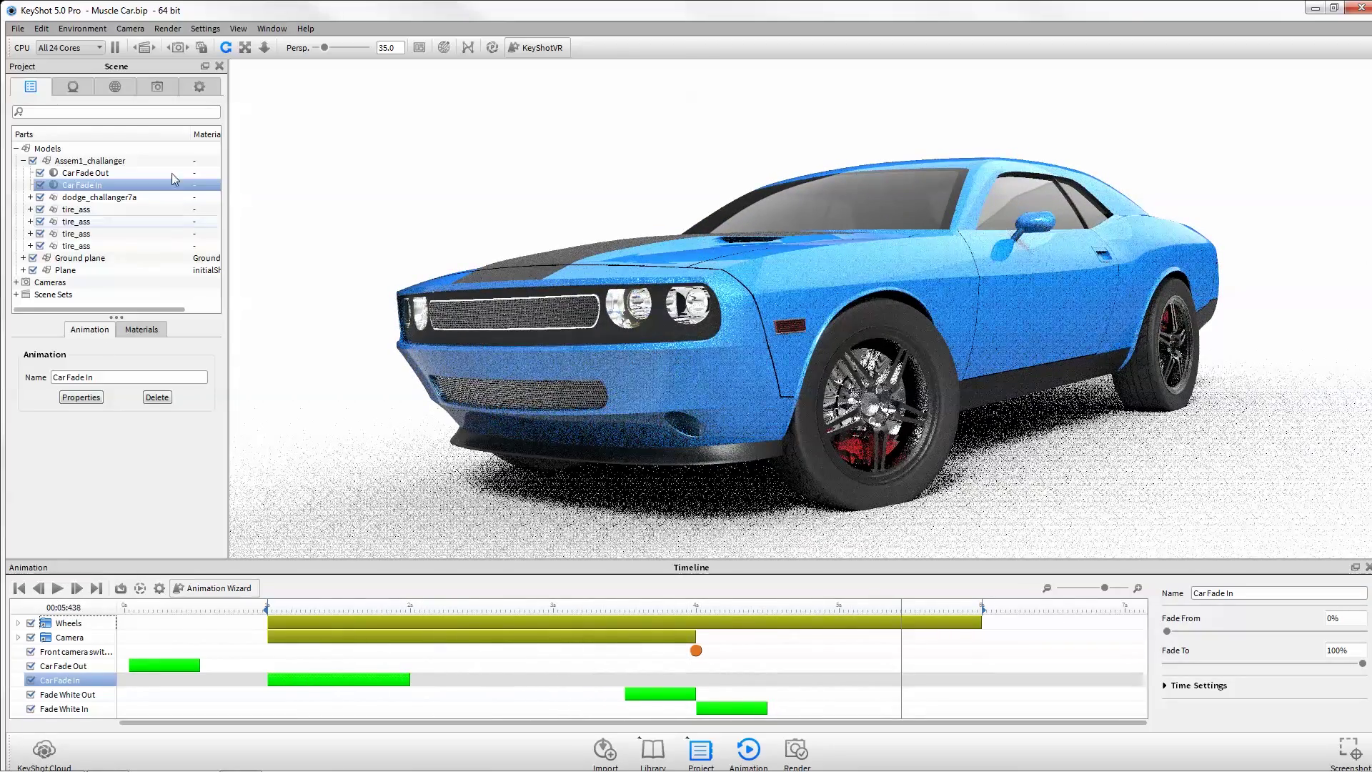
# - Enable Motion Blur in the muscle car scene's advanced settings
pyautogui.click(208, 87)
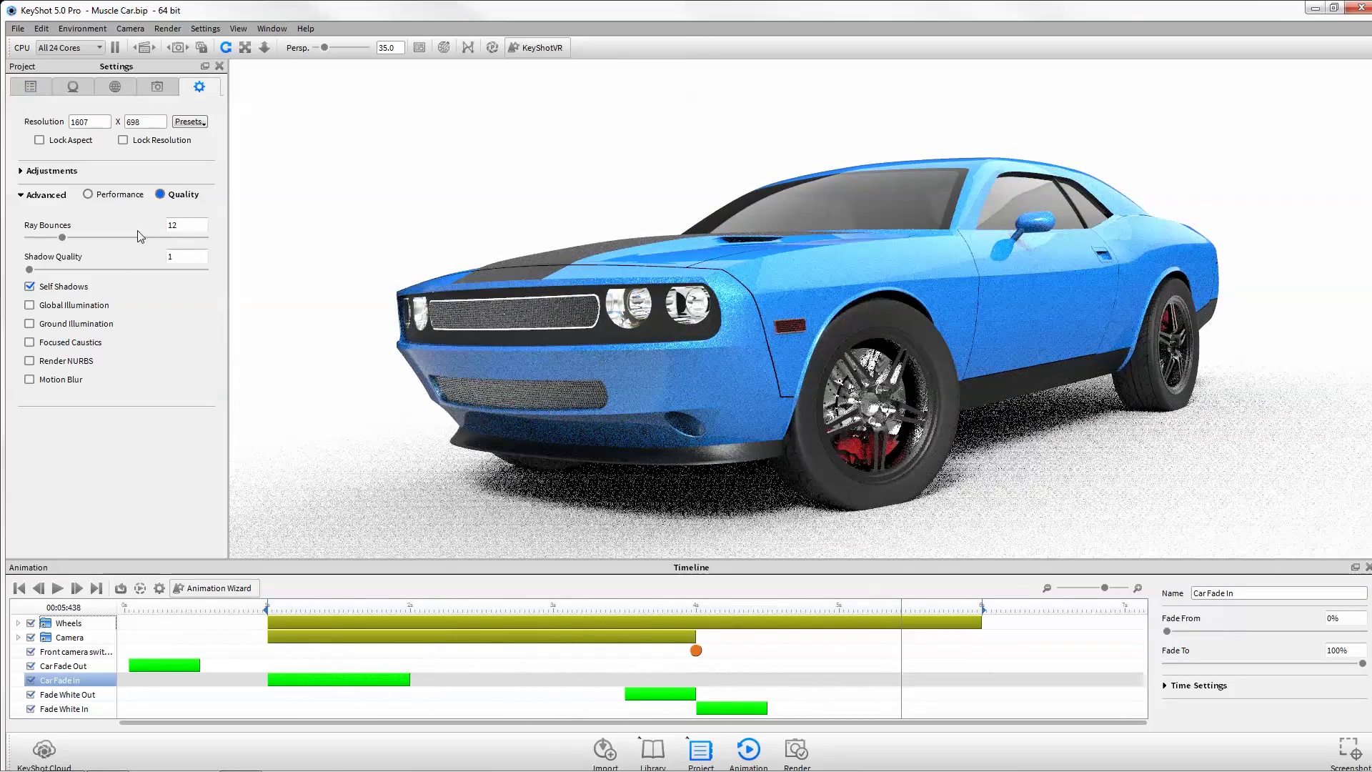
pyautogui.click(63, 380)
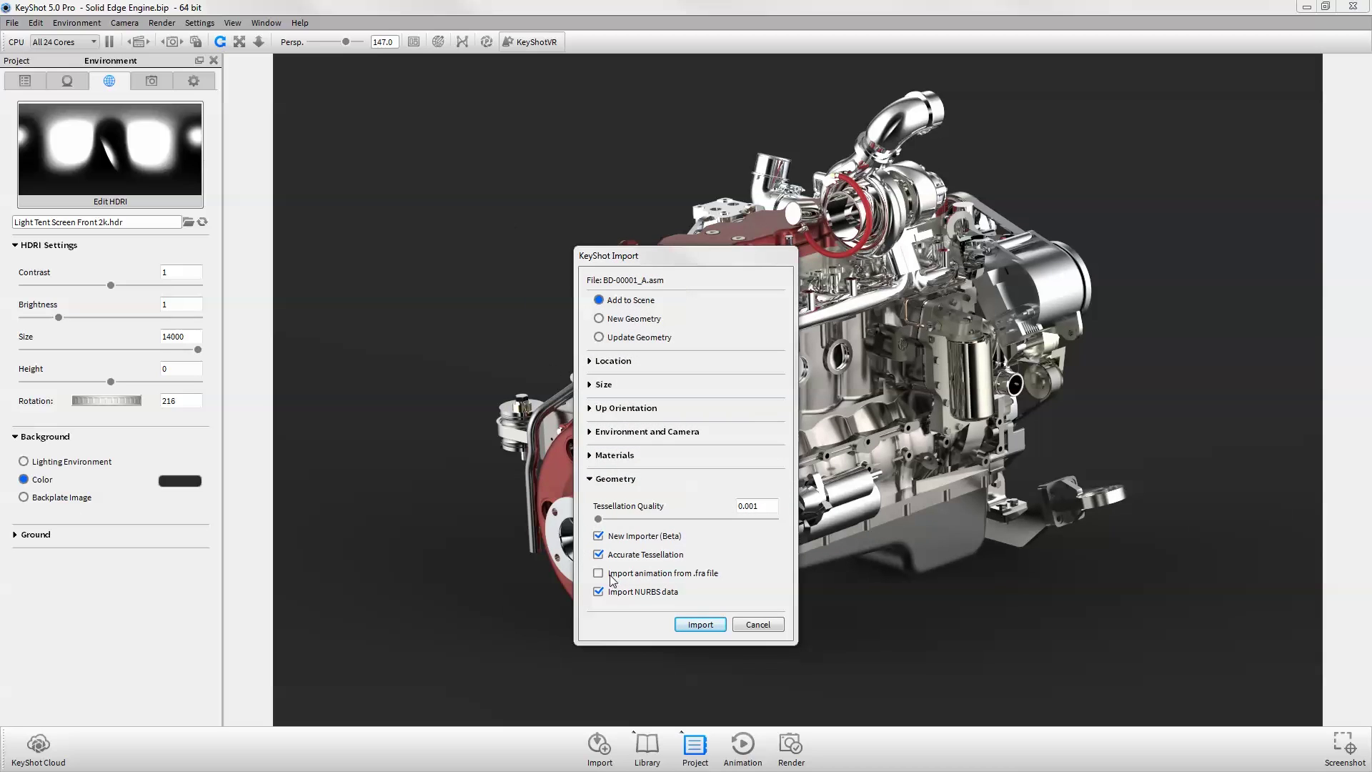
# - Review the NURBS data import option for BD-00001_A.asm, close the import dialog and orbit the engine toward its red flywheel
pyautogui.click(616, 592)
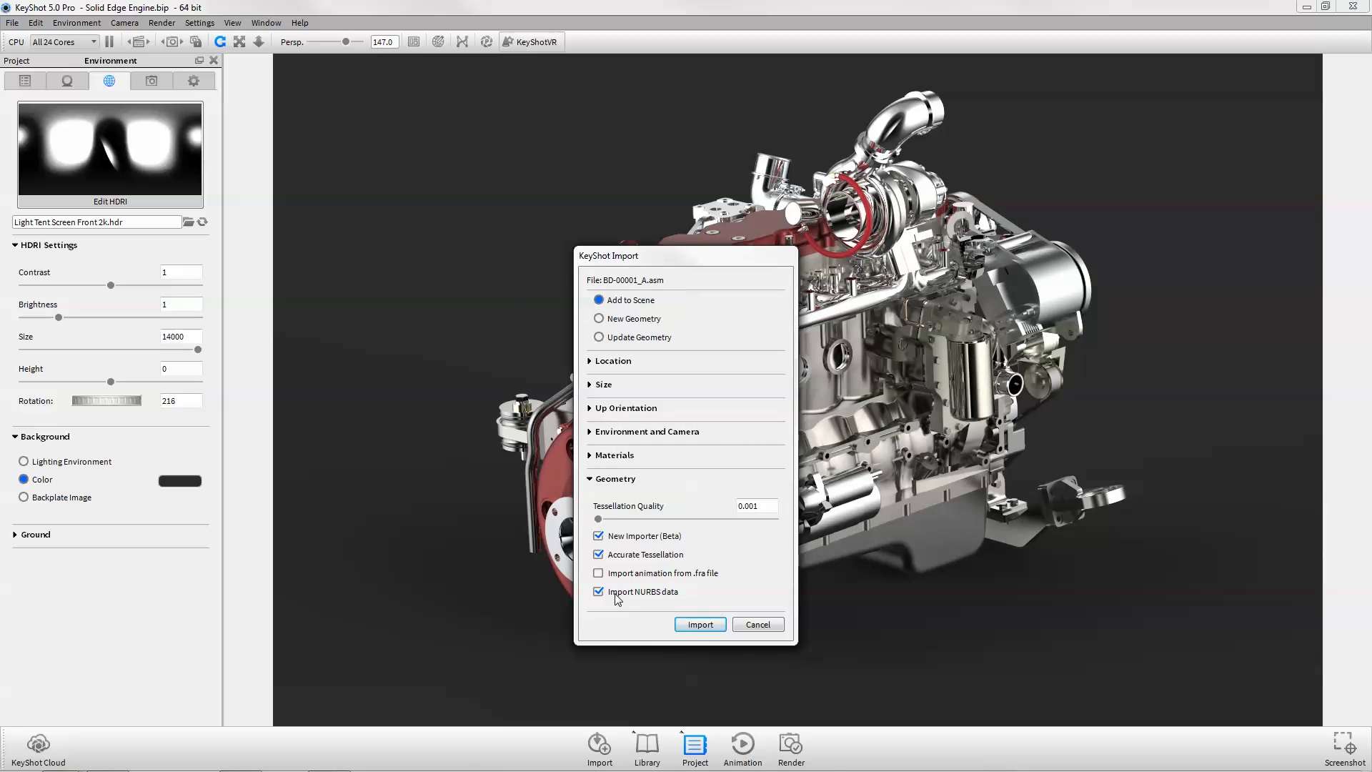
pyautogui.click(740, 627)
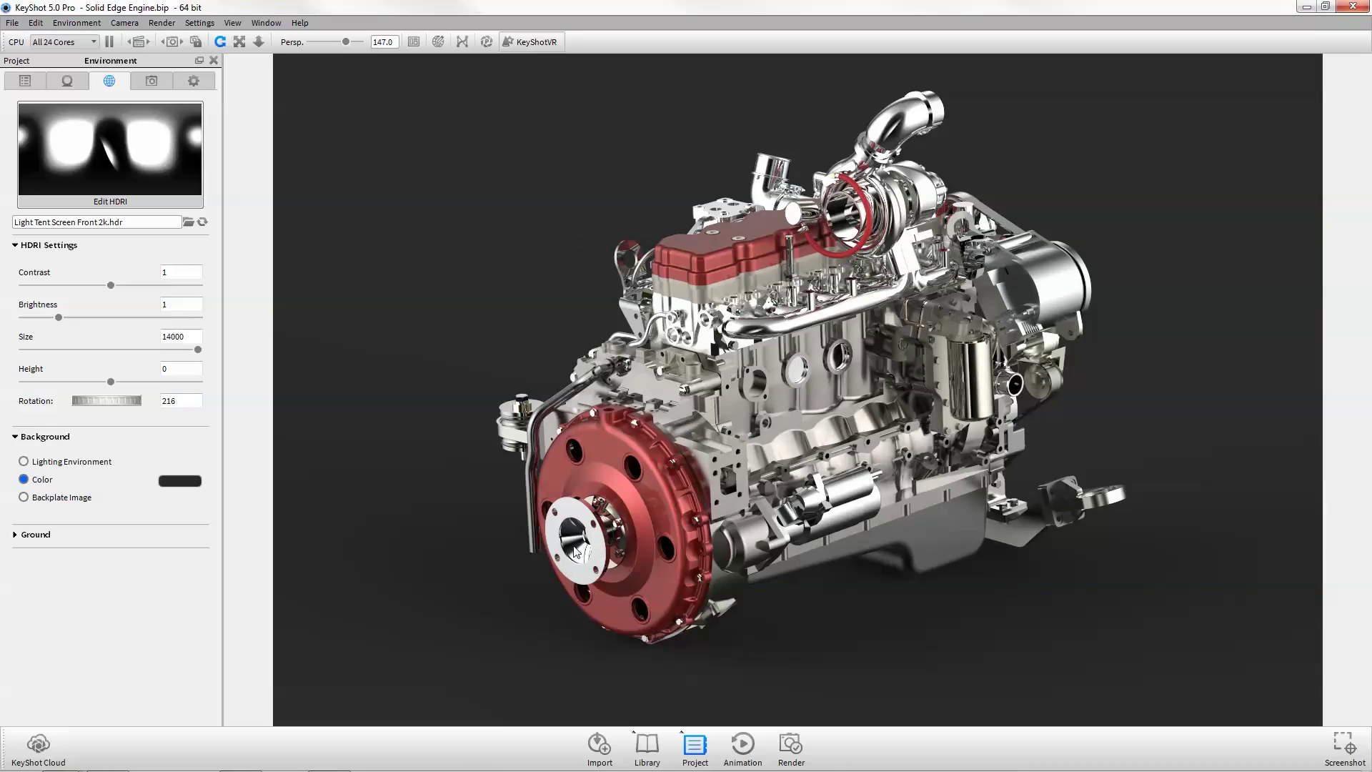
pyautogui.moveTo(576, 550); pyautogui.dragTo(800, 387)
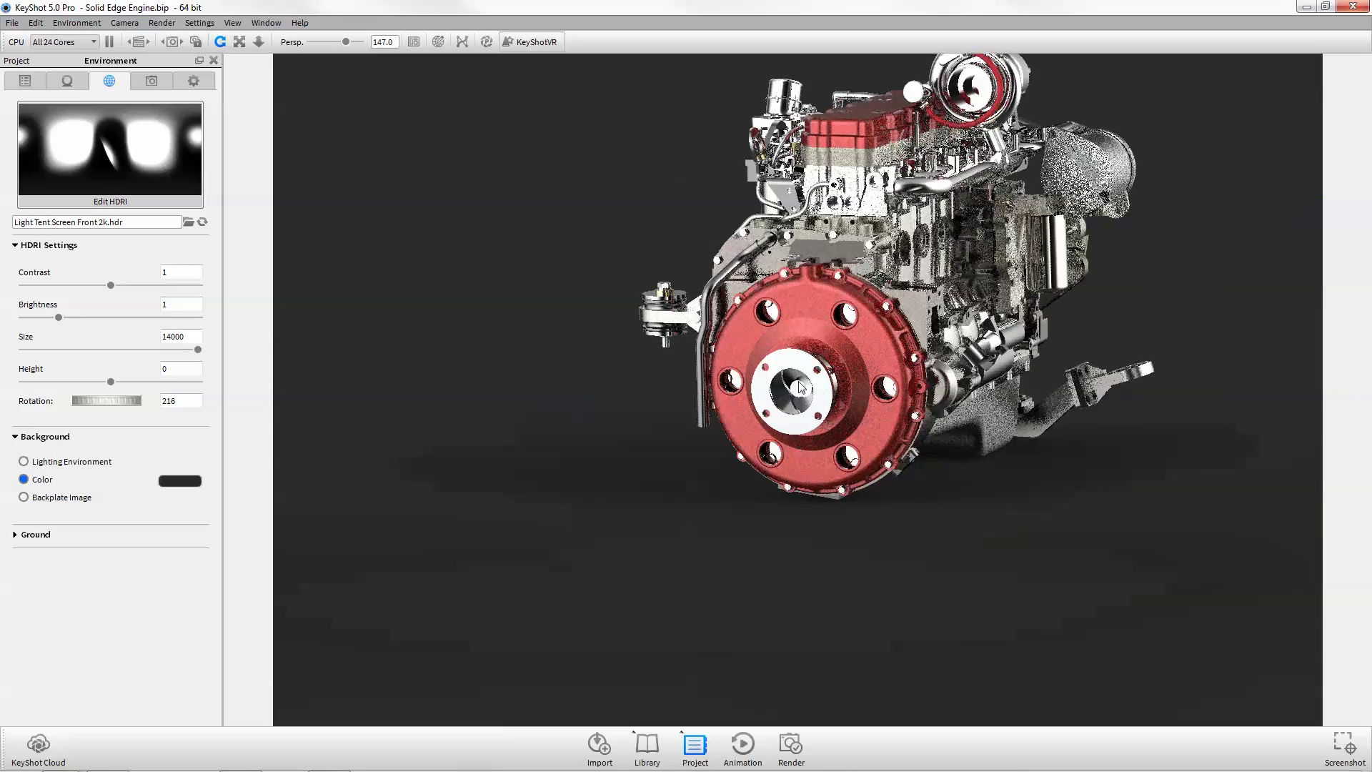
# - Examine the faceted edges at the red flywheel's centre bore up close and switch on NURBS ray tracing
pyautogui.scroll(10, 800, 387)
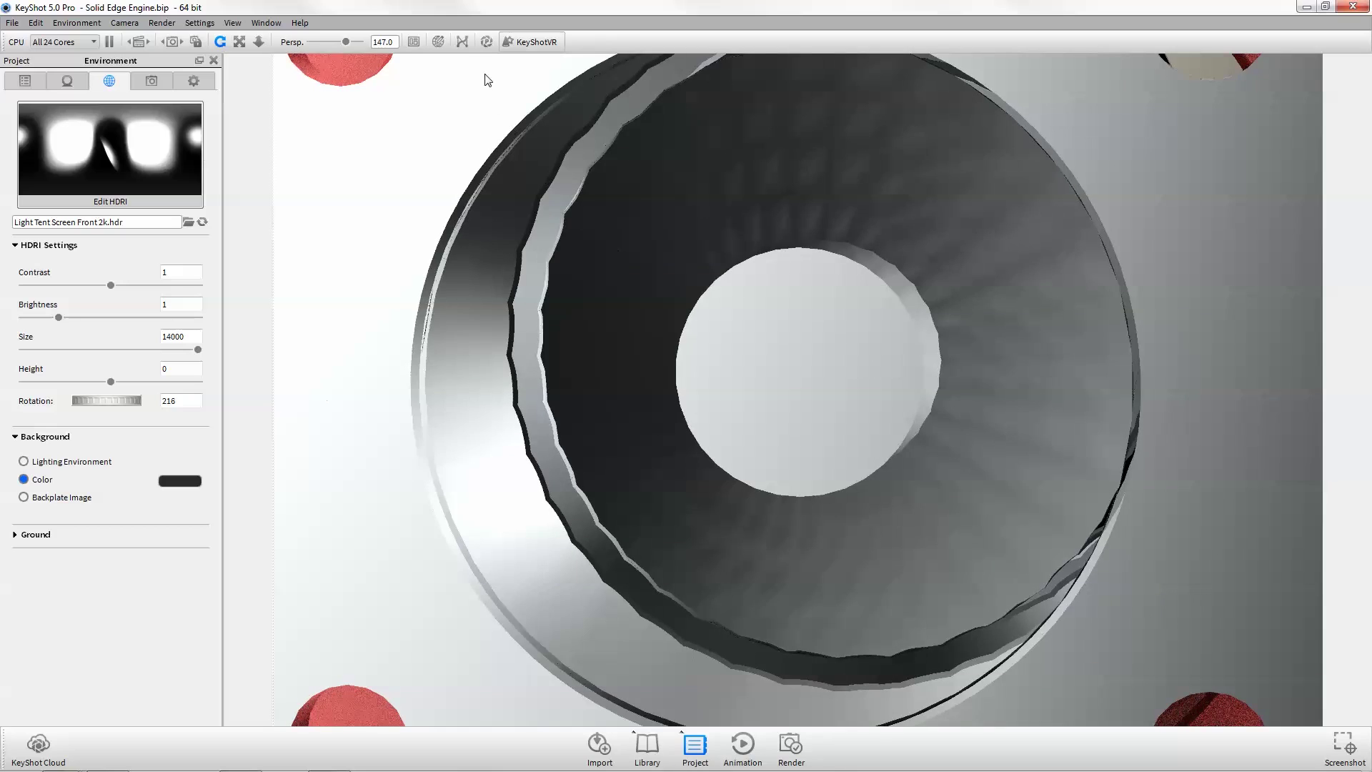
pyautogui.click(460, 43)
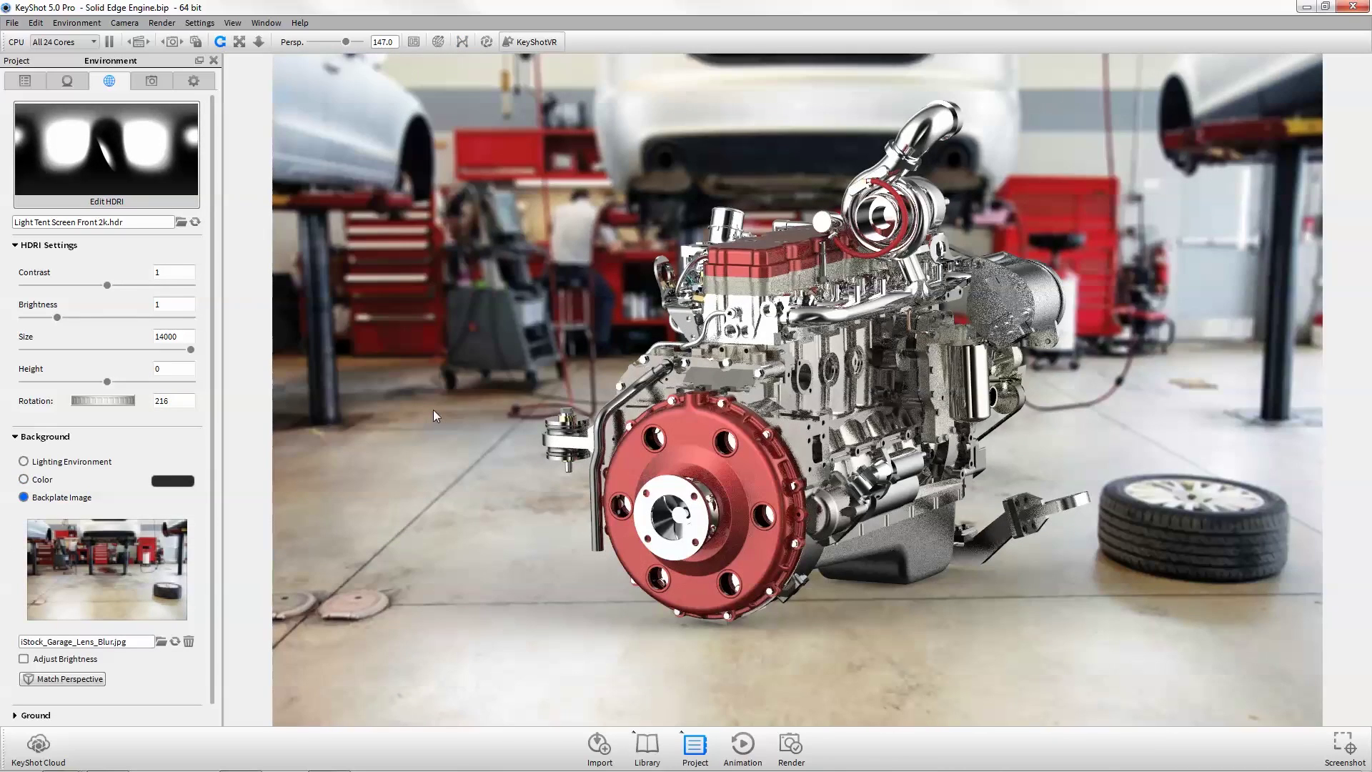
# - Start perspective matching with three-point perspective, shrink the engine, and align the horizontal guide lines with the garage floor seams in the backplate
pyautogui.click(88, 680)
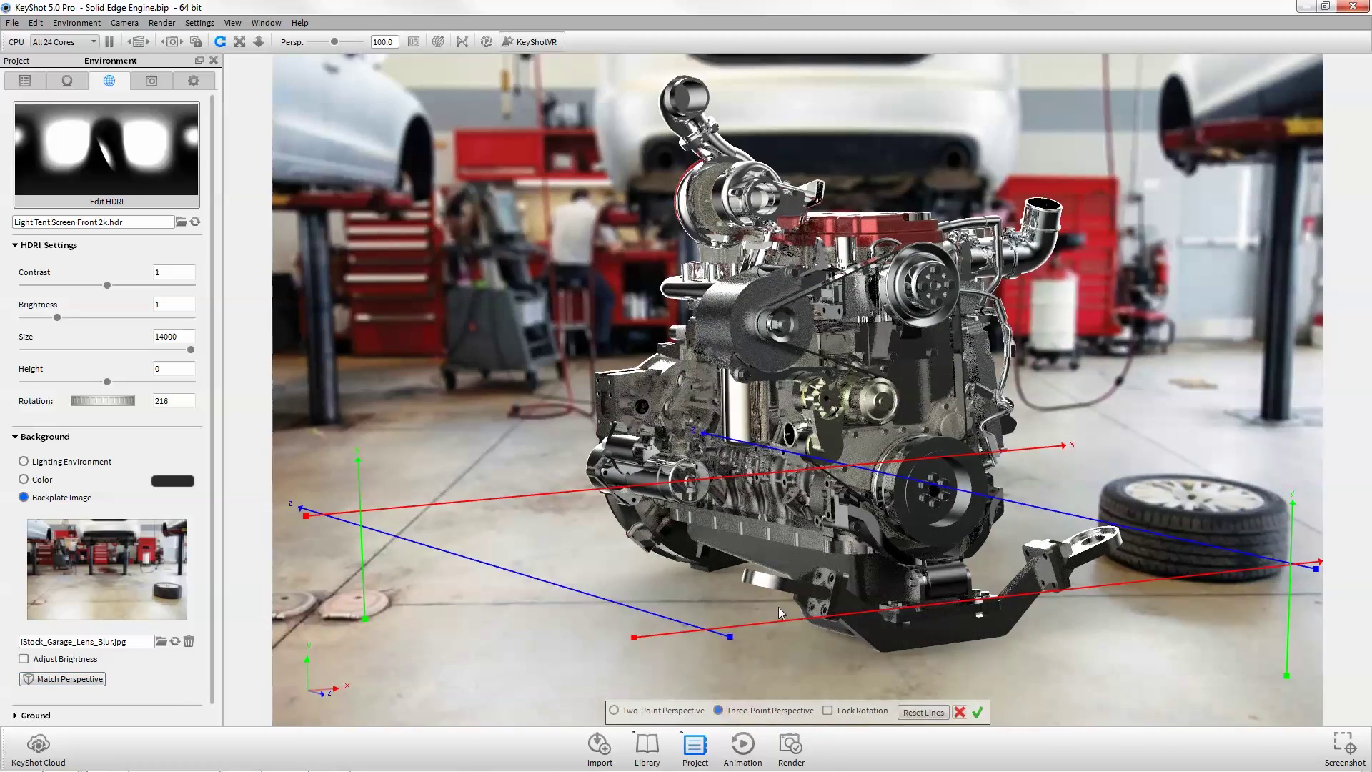
pyautogui.scroll(-5, 778, 606)
pyautogui.scroll(-3, 782, 607)
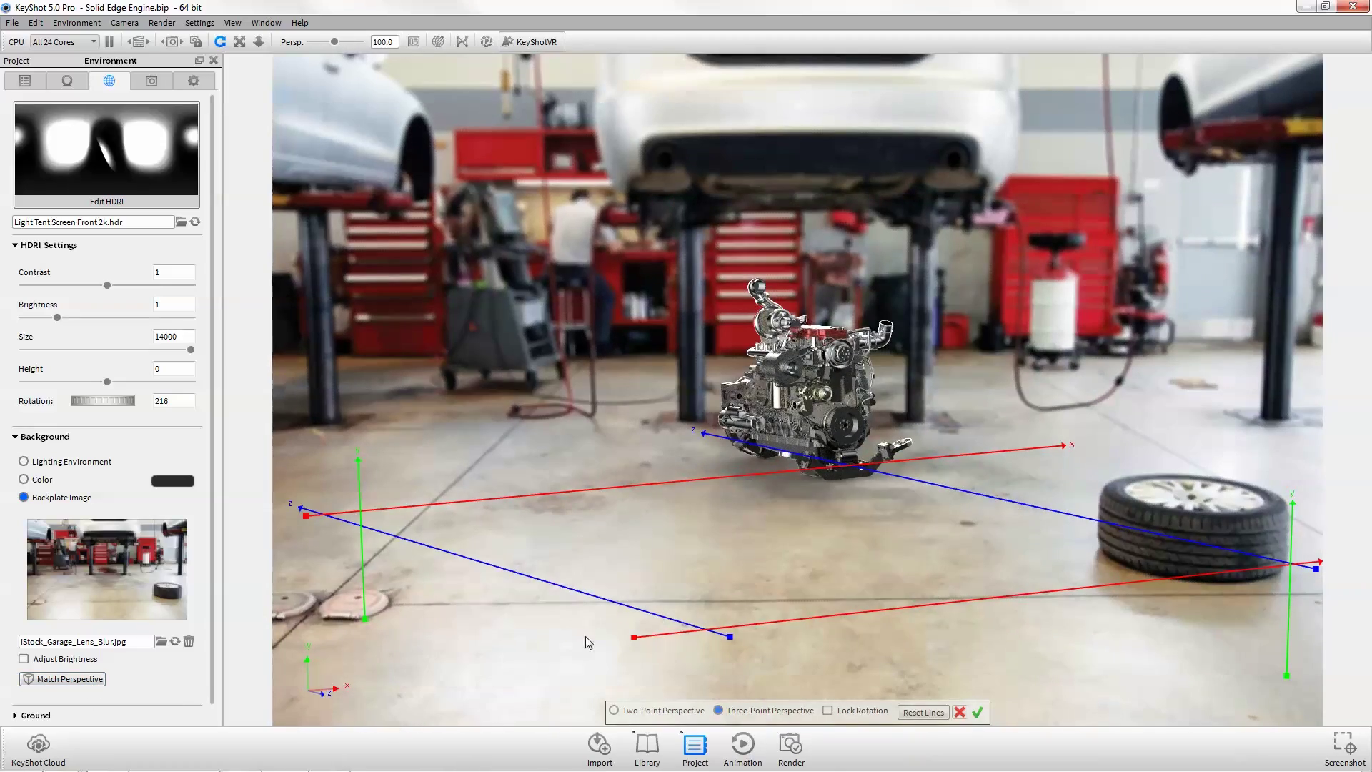
pyautogui.moveTo(633, 637); pyautogui.dragTo(304, 601)
pyautogui.moveTo(1321, 562); pyautogui.dragTo(1316, 595)
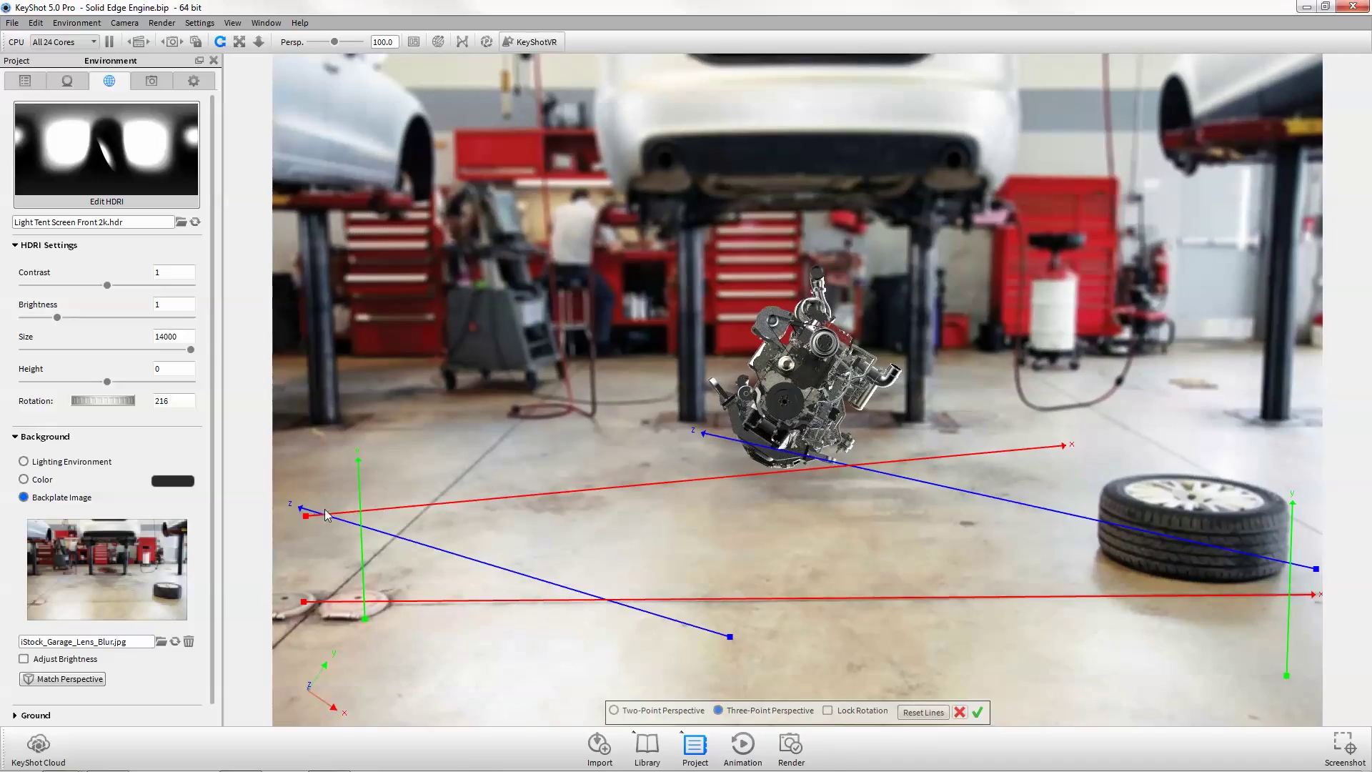
pyautogui.moveTo(306, 516); pyautogui.dragTo(458, 432)
# - Set the camera's azimuth to 29.52 and accept the perspective match for the engine
pyautogui.click(151, 80)
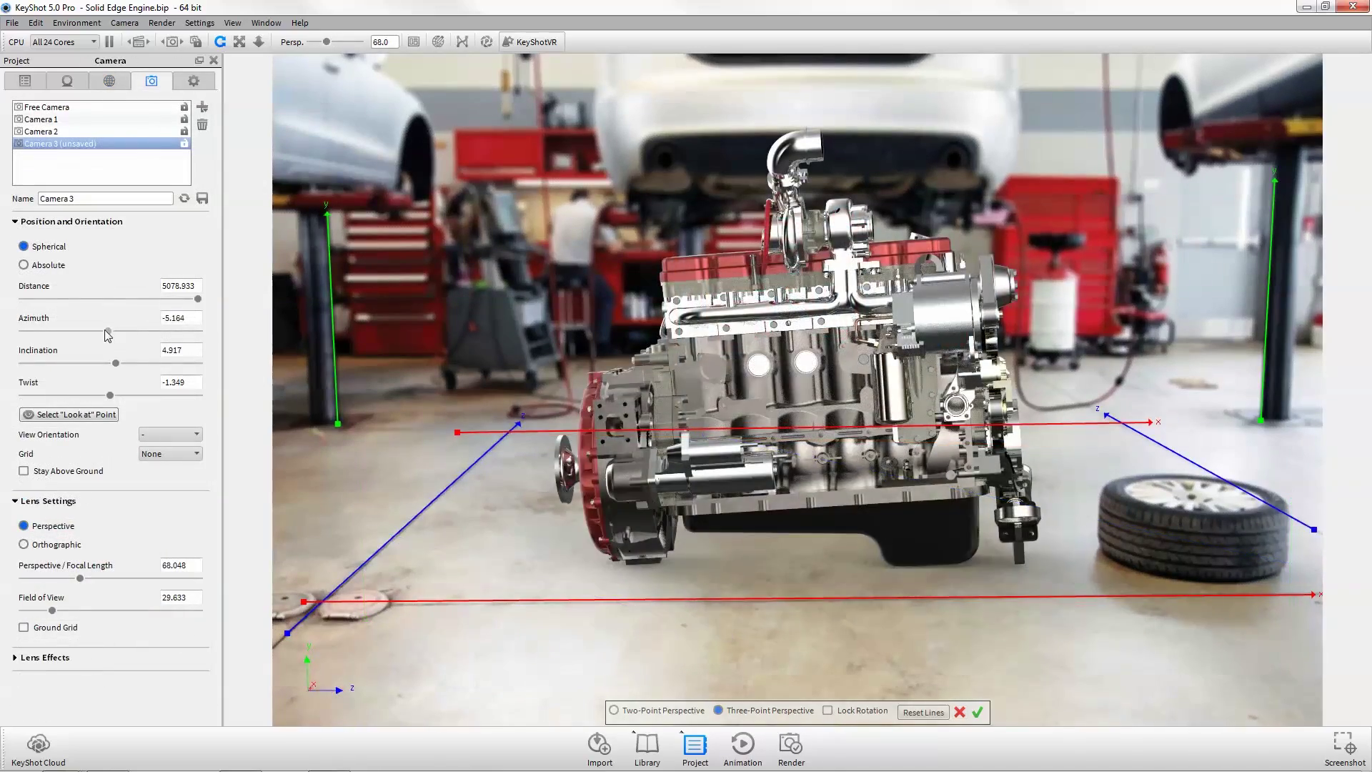
pyautogui.moveTo(109, 330); pyautogui.dragTo(125, 336)
pyautogui.click(979, 712)
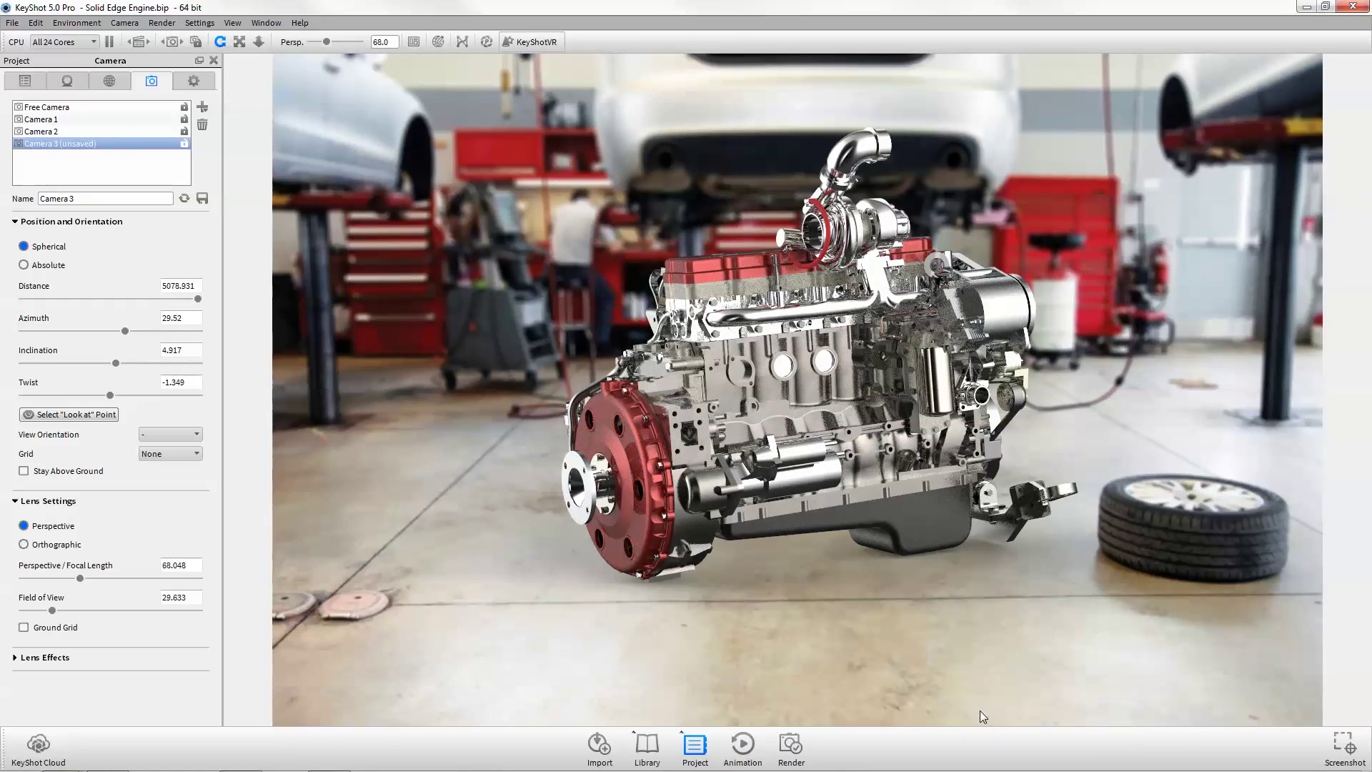
# - Generate a Sun & Sky HDRI for Los Angeles at 13:00 and move the HDRI editor off the engine
pyautogui.click(410, 200)
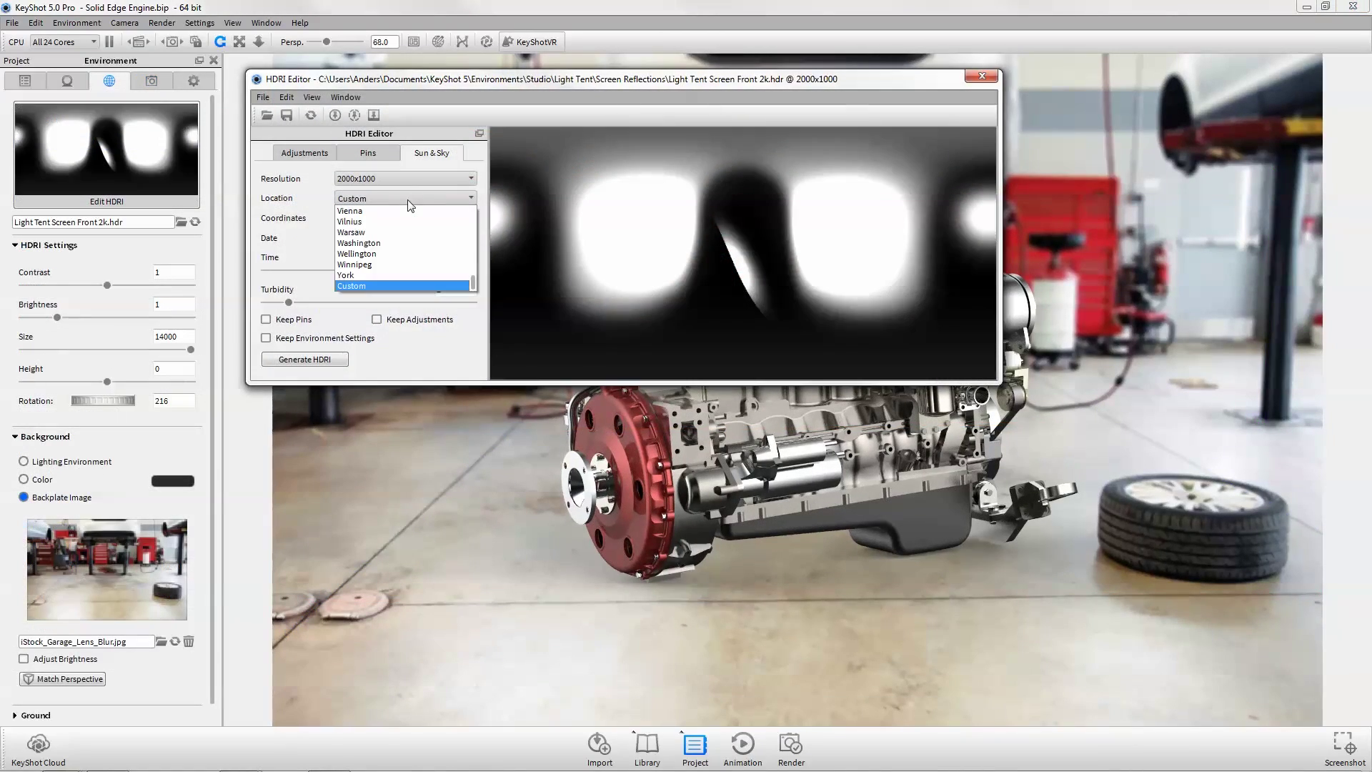
pyautogui.scroll(10, 411, 215)
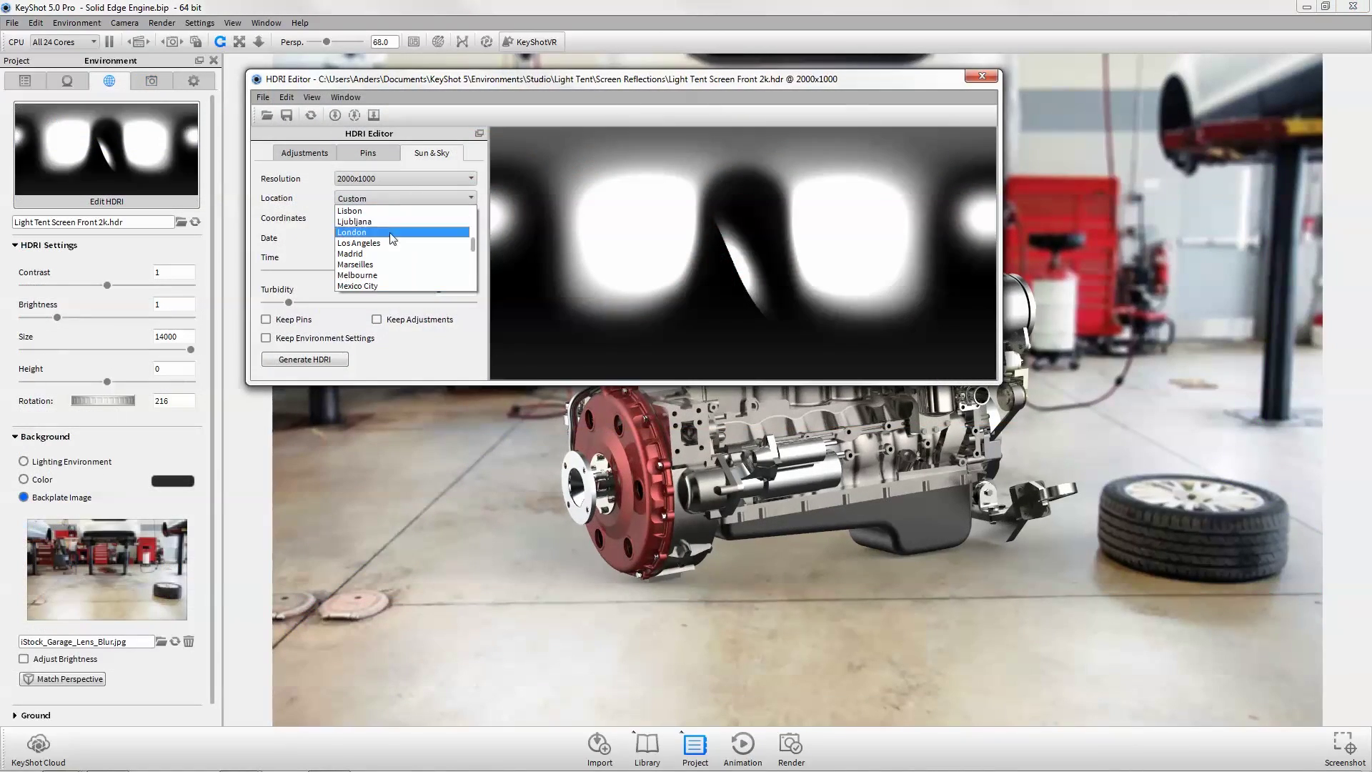
pyautogui.click(400, 239)
pyautogui.click(442, 257)
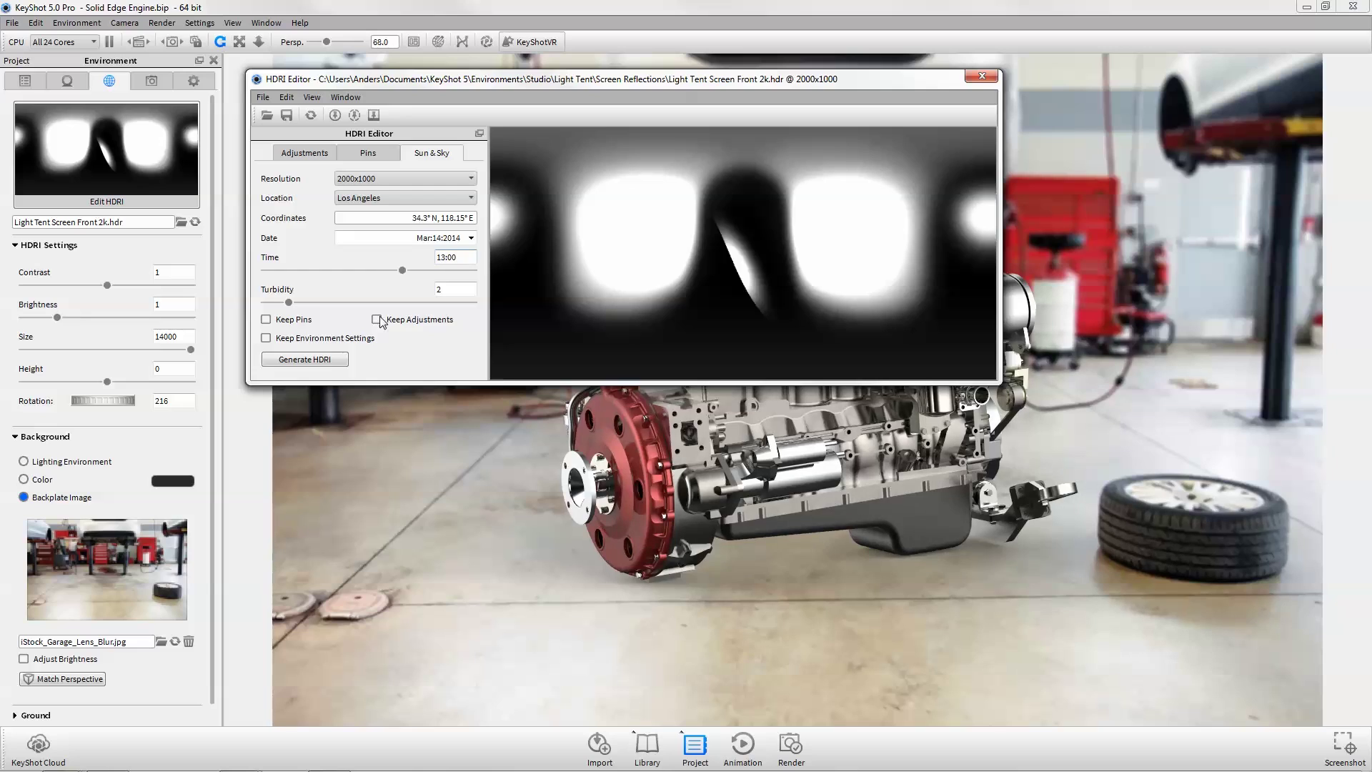
pyautogui.click(304, 358)
pyautogui.click(668, 253)
pyautogui.moveTo(735, 79); pyautogui.dragTo(498, 44)
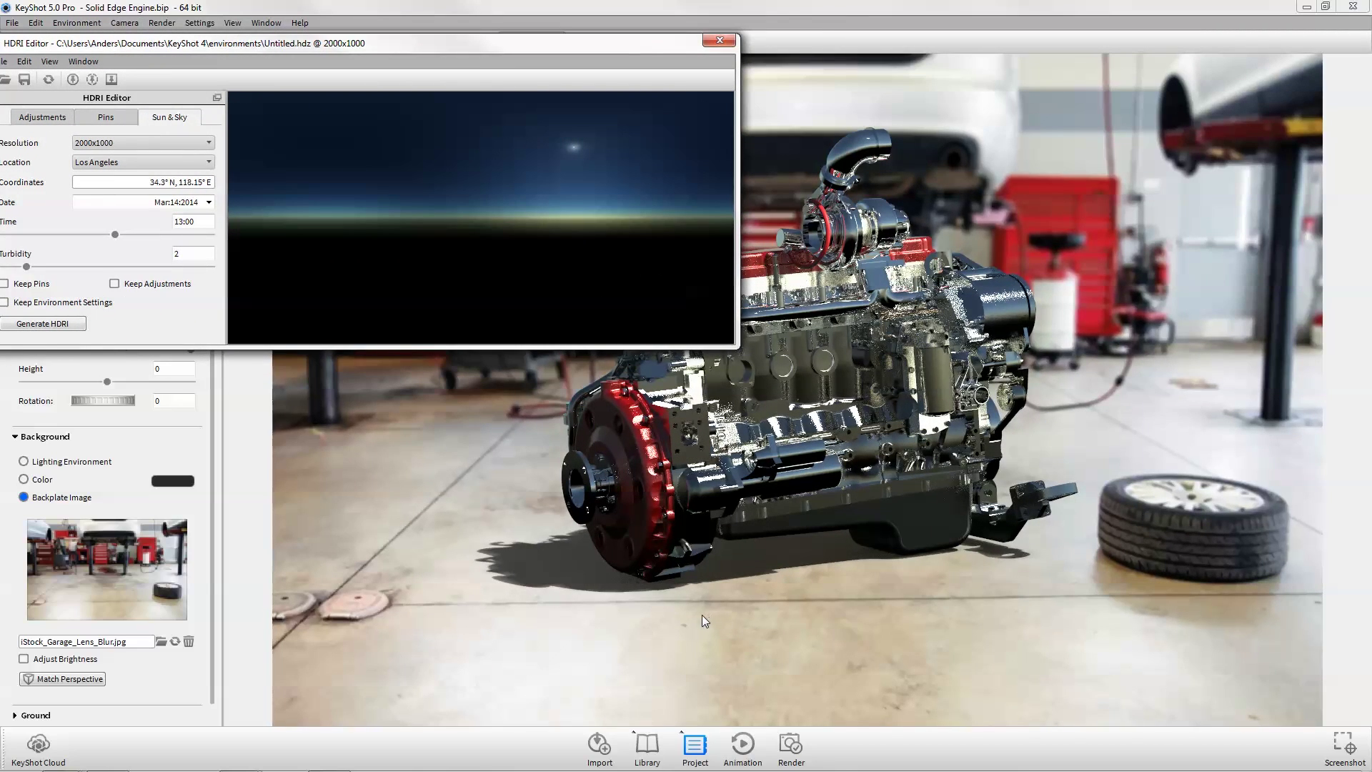
# - Set the HDRI's saturation to 10%, contrast to 0.9 and brightness to 1.5, and rotate the lighting environment to 316.5
pyautogui.click(56, 118)
pyautogui.write('10')
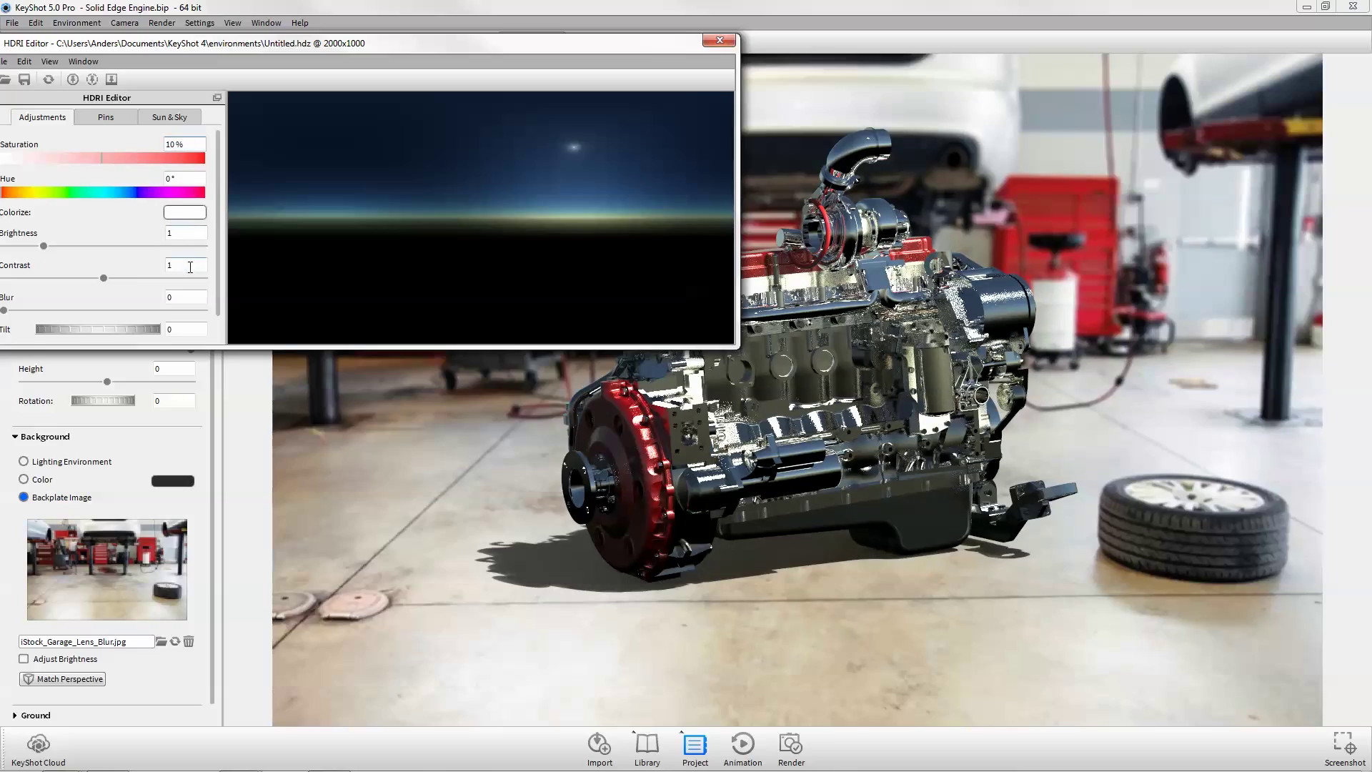
pyautogui.doubleClick(186, 265)
pyautogui.write('0.9')
pyautogui.click(186, 232)
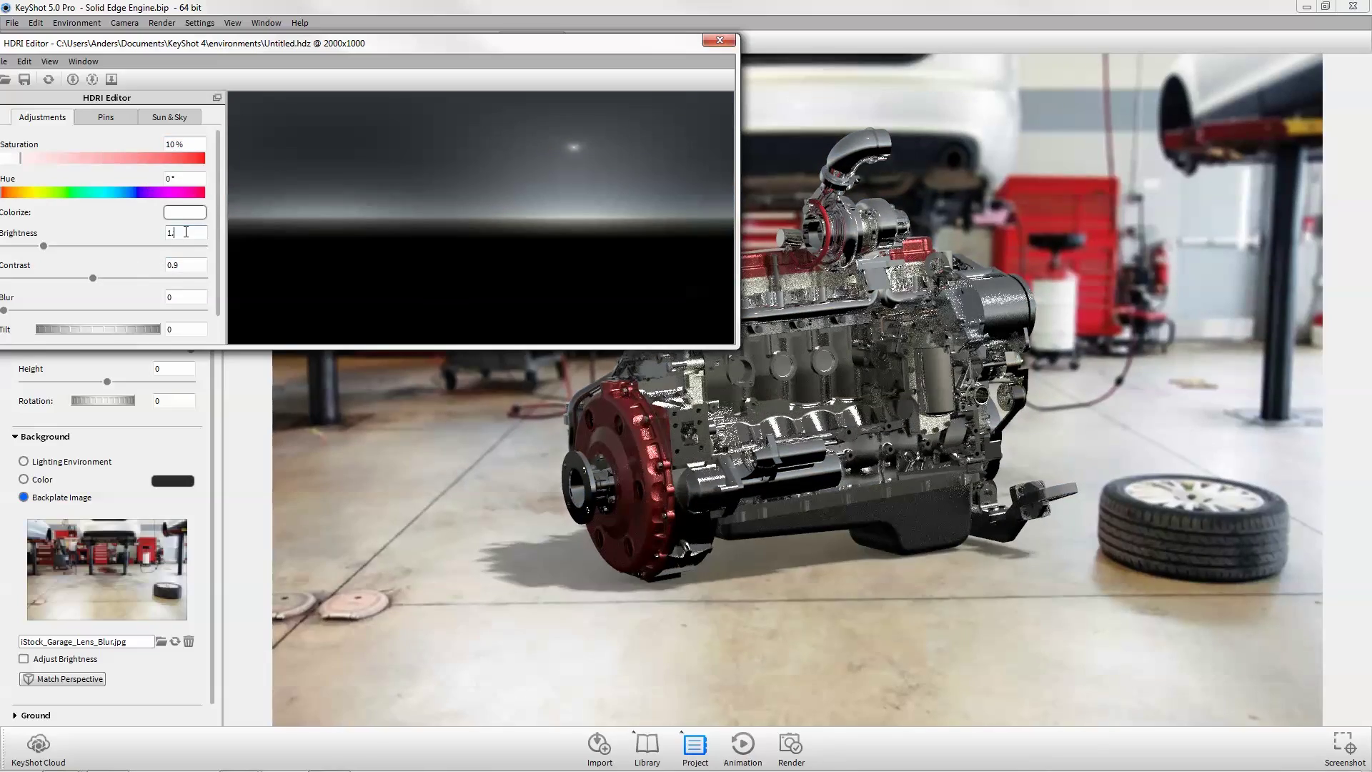
pyautogui.write('.5')
pyautogui.press('Return')
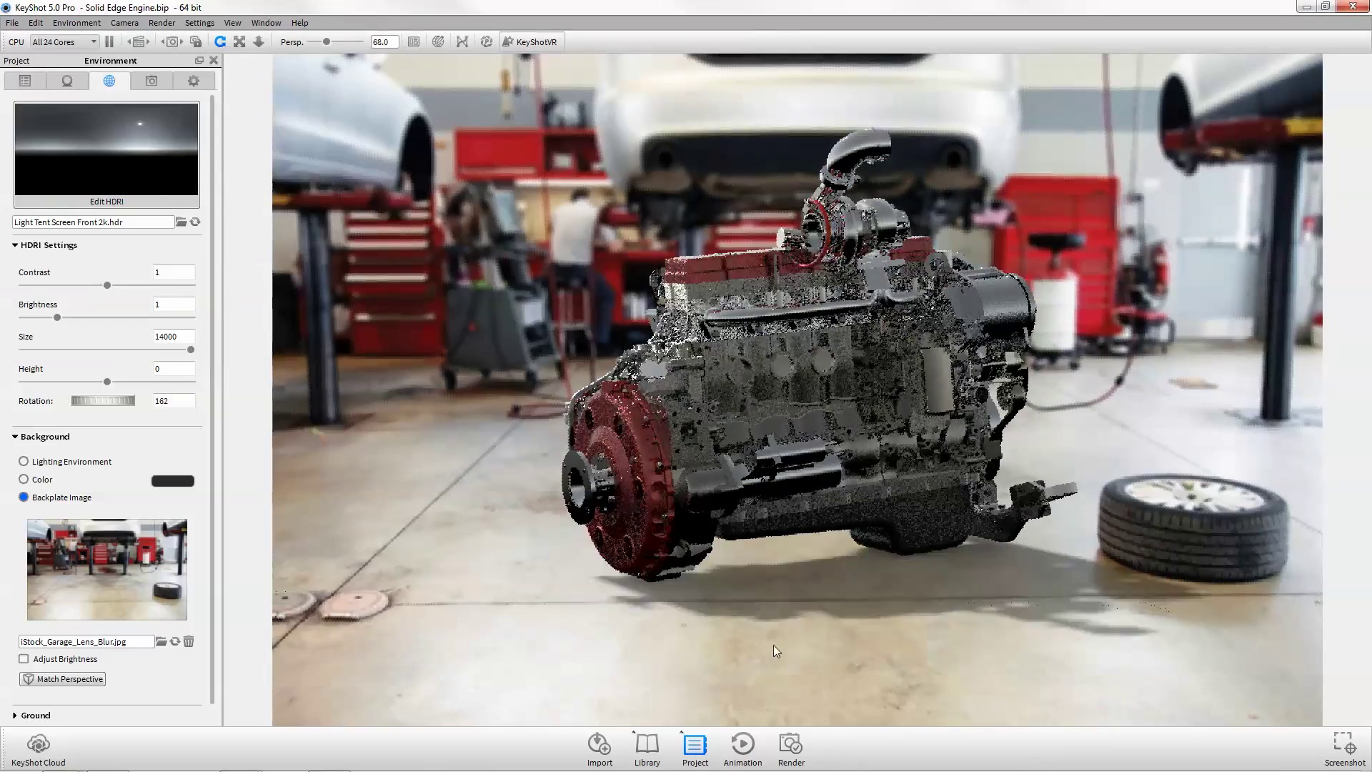
pyautogui.keyDown('ctrl'); pyautogui.moveTo(773, 645); pyautogui.dragTo(848, 646); pyautogui.keyUp('ctrl')
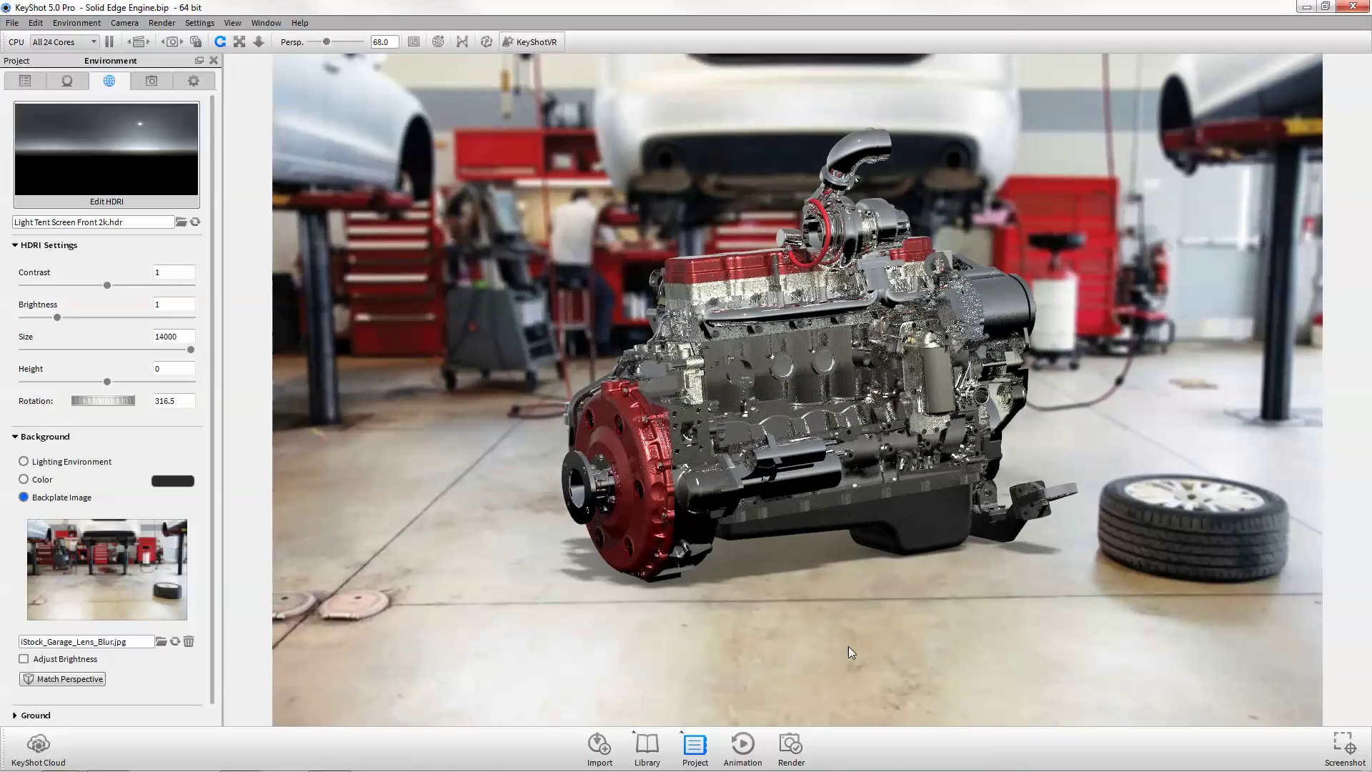
# - Add an image pin with a light-burst picture to the HDRI and place its highlight on the engine
pyautogui.click(105, 201)
pyautogui.click(193, 137)
pyautogui.click(200, 100)
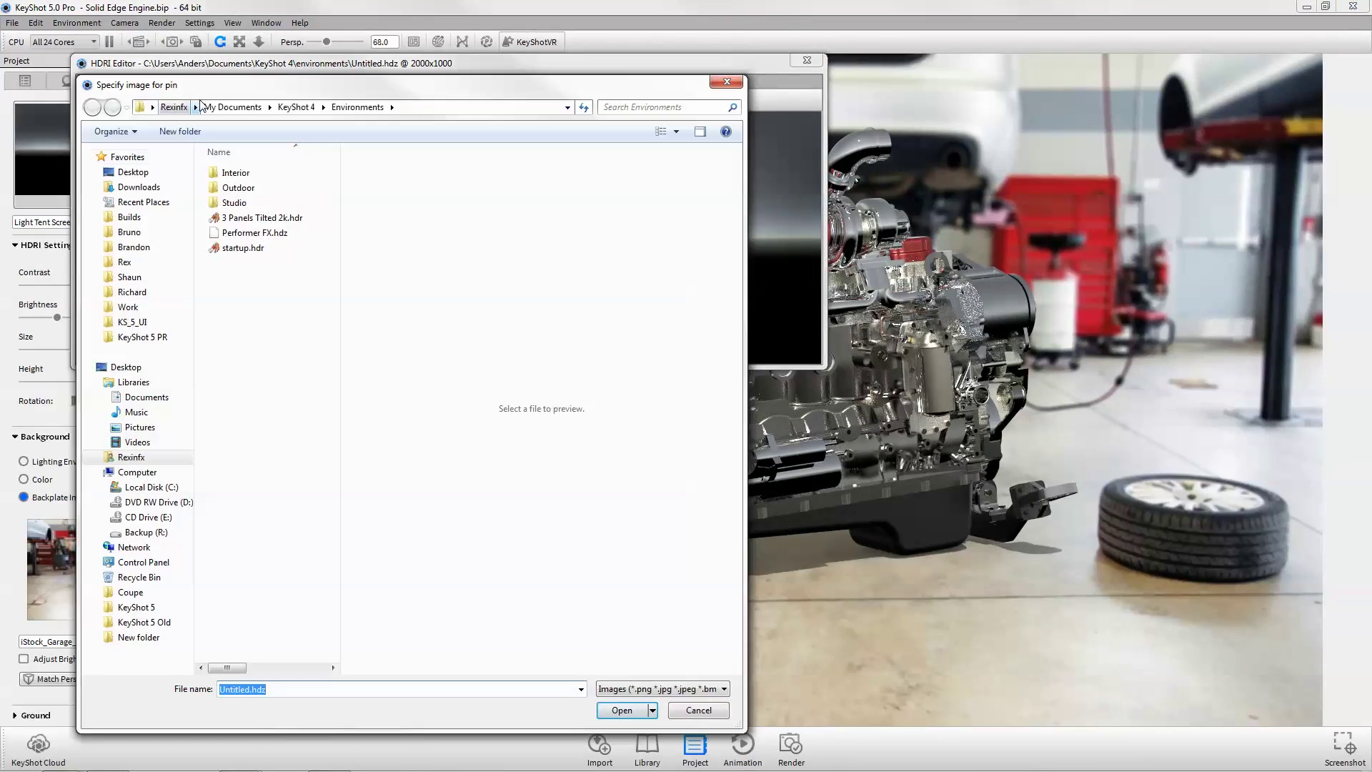
pyautogui.click(118, 172)
pyautogui.doubleClick(272, 399)
pyautogui.click(566, 357)
pyautogui.scroll(5, 566, 357)
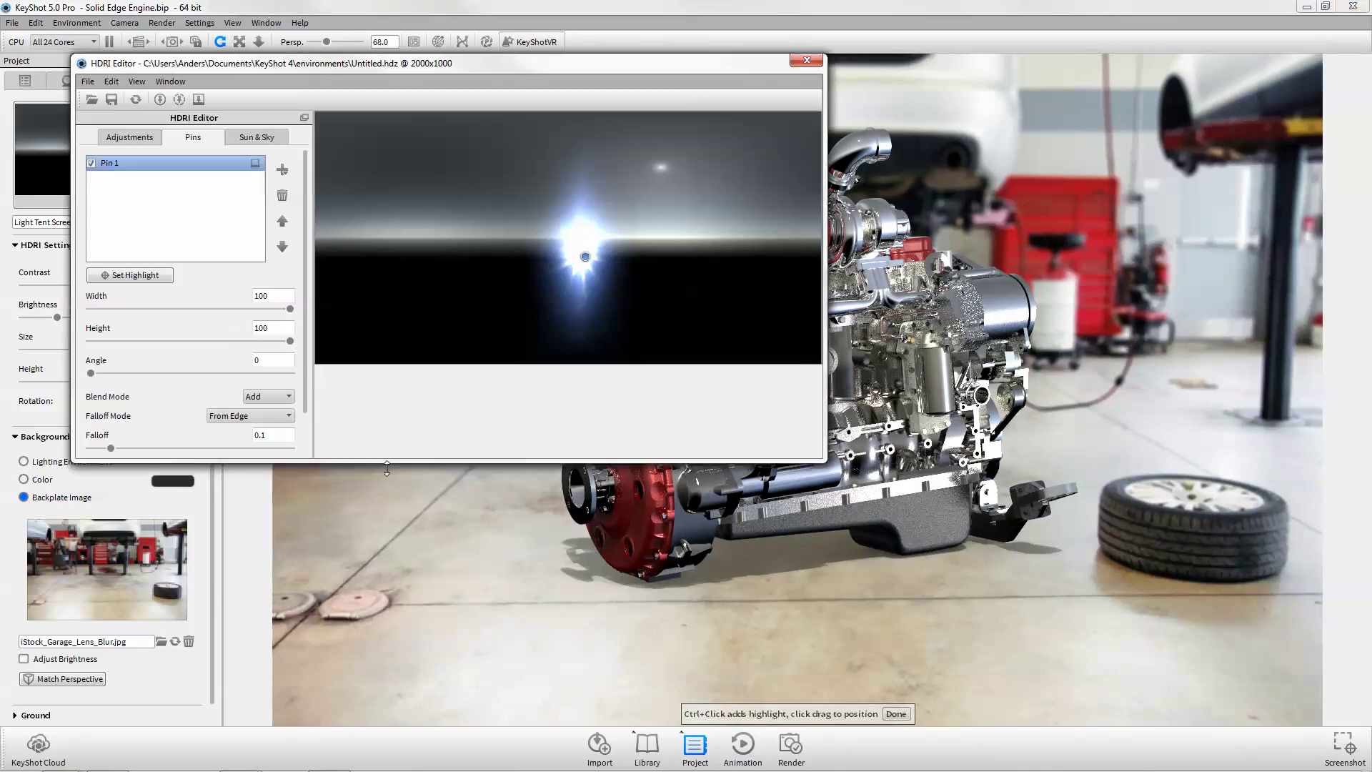
# - Set the image pin's blend mode to Screen, check the falloff mode options and close the HDRI editor
pyautogui.moveTo(387, 469); pyautogui.dragTo(387, 532)
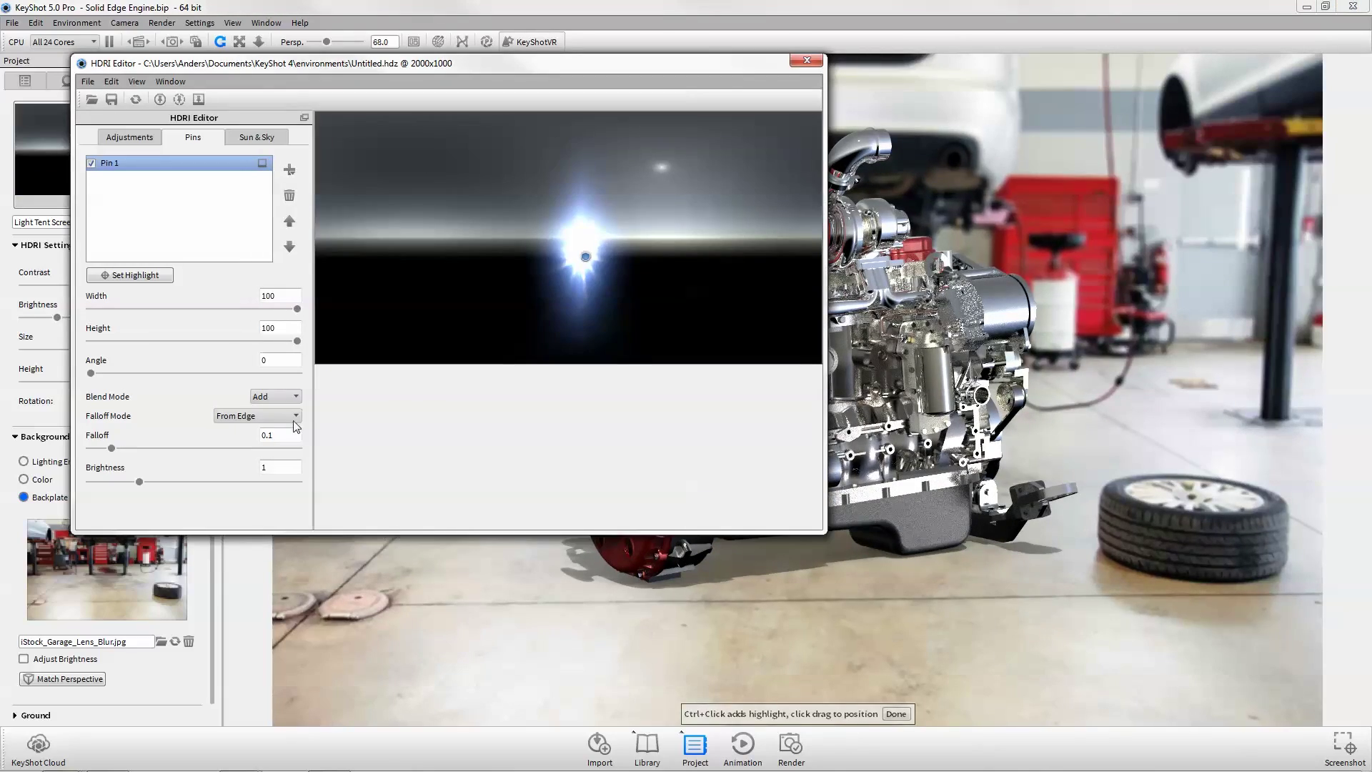
pyautogui.click(285, 397)
pyautogui.click(282, 408)
pyautogui.click(287, 415)
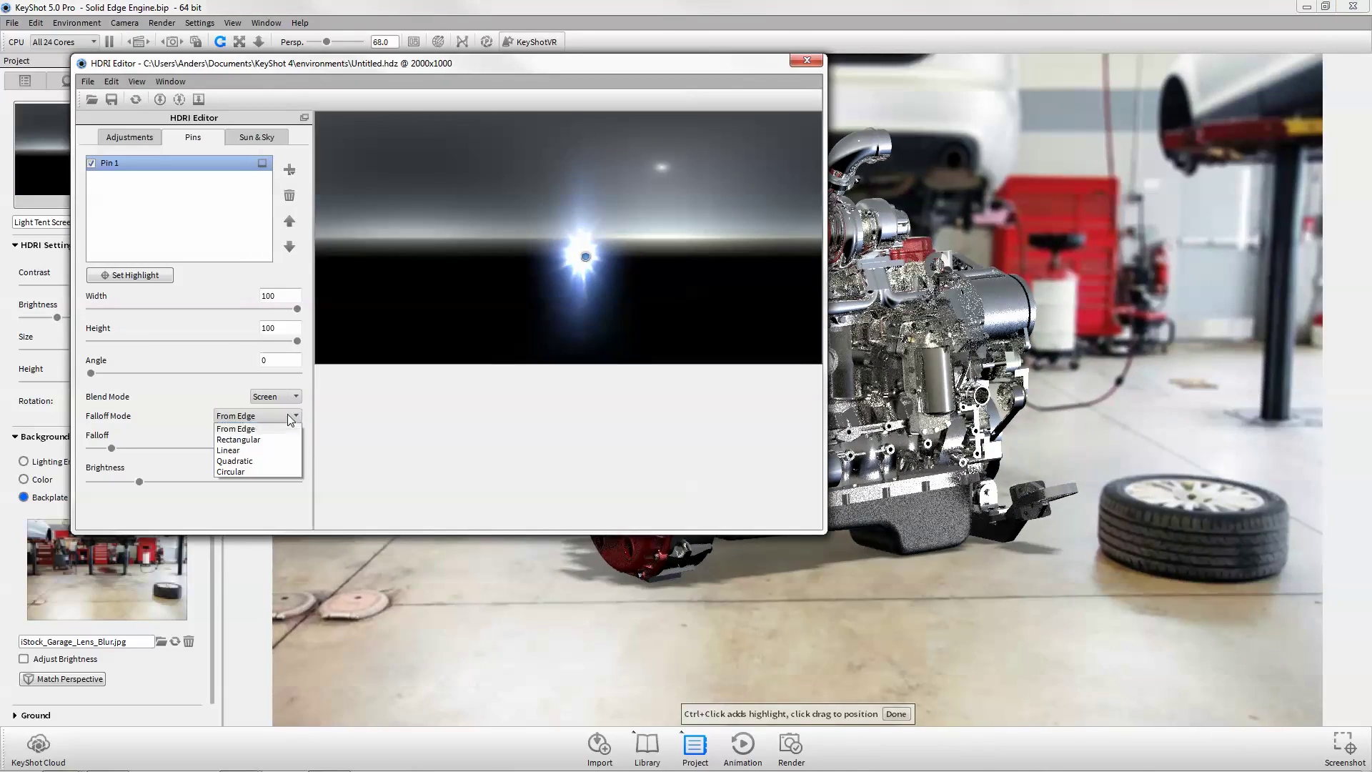
pyautogui.click(290, 420)
pyautogui.click(810, 63)
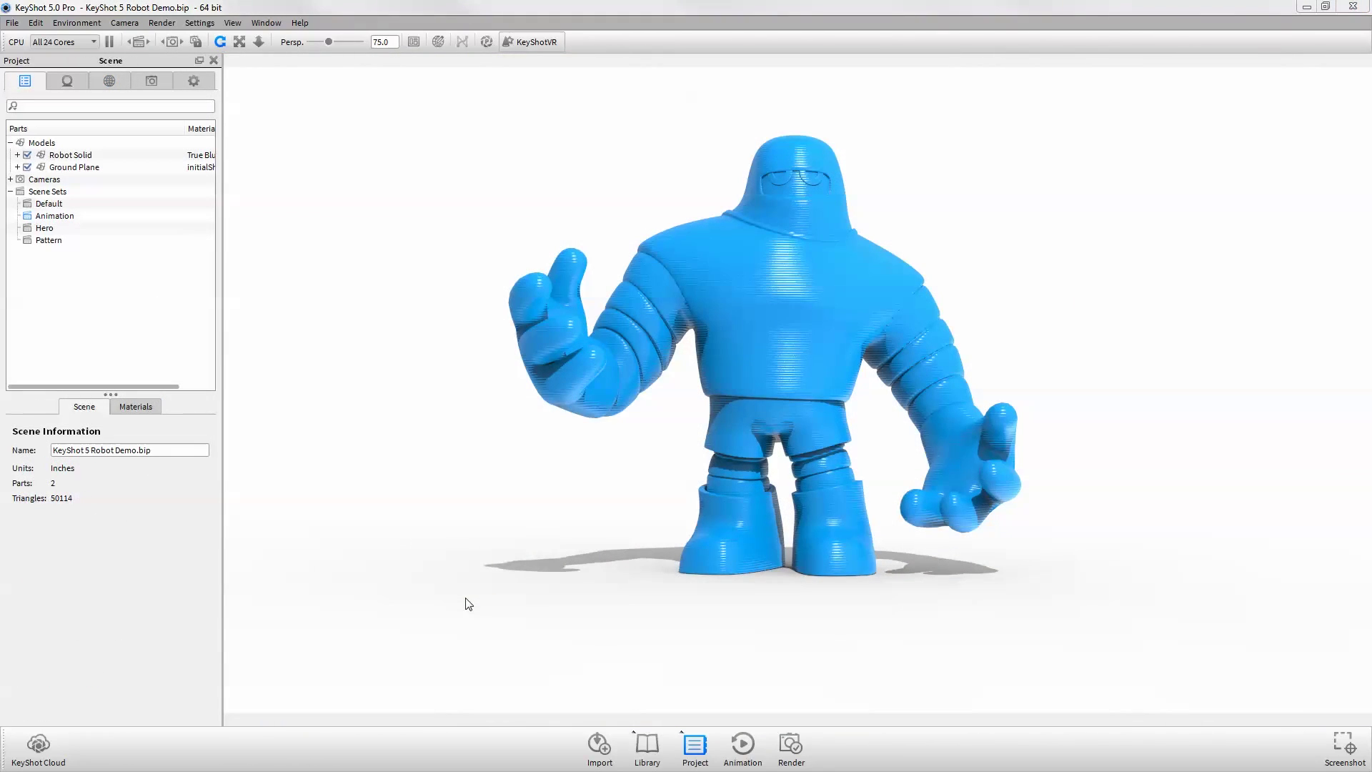
# - Assign the Animation camera to the Animation scene set and hide the robot scene's Ground Plane
pyautogui.click(139, 191)
pyautogui.click(131, 216)
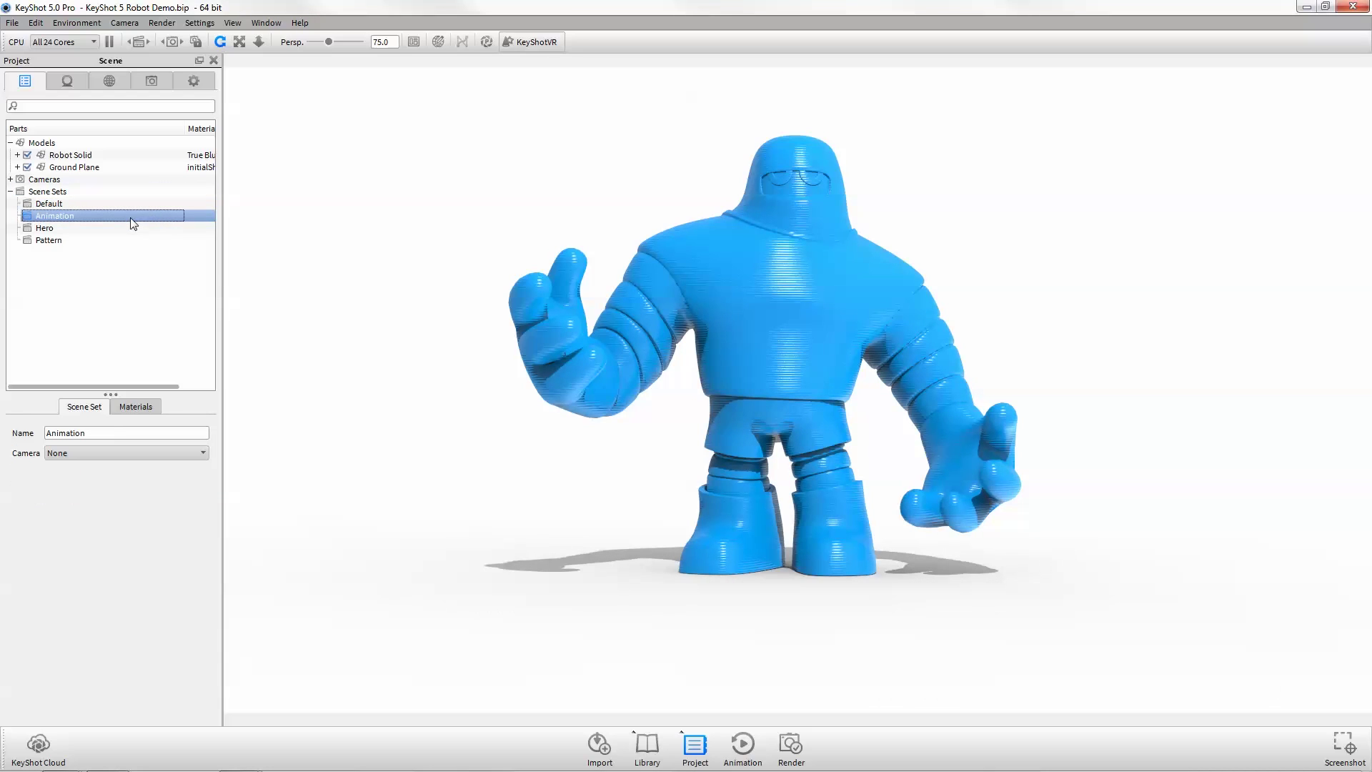
pyautogui.click(105, 451)
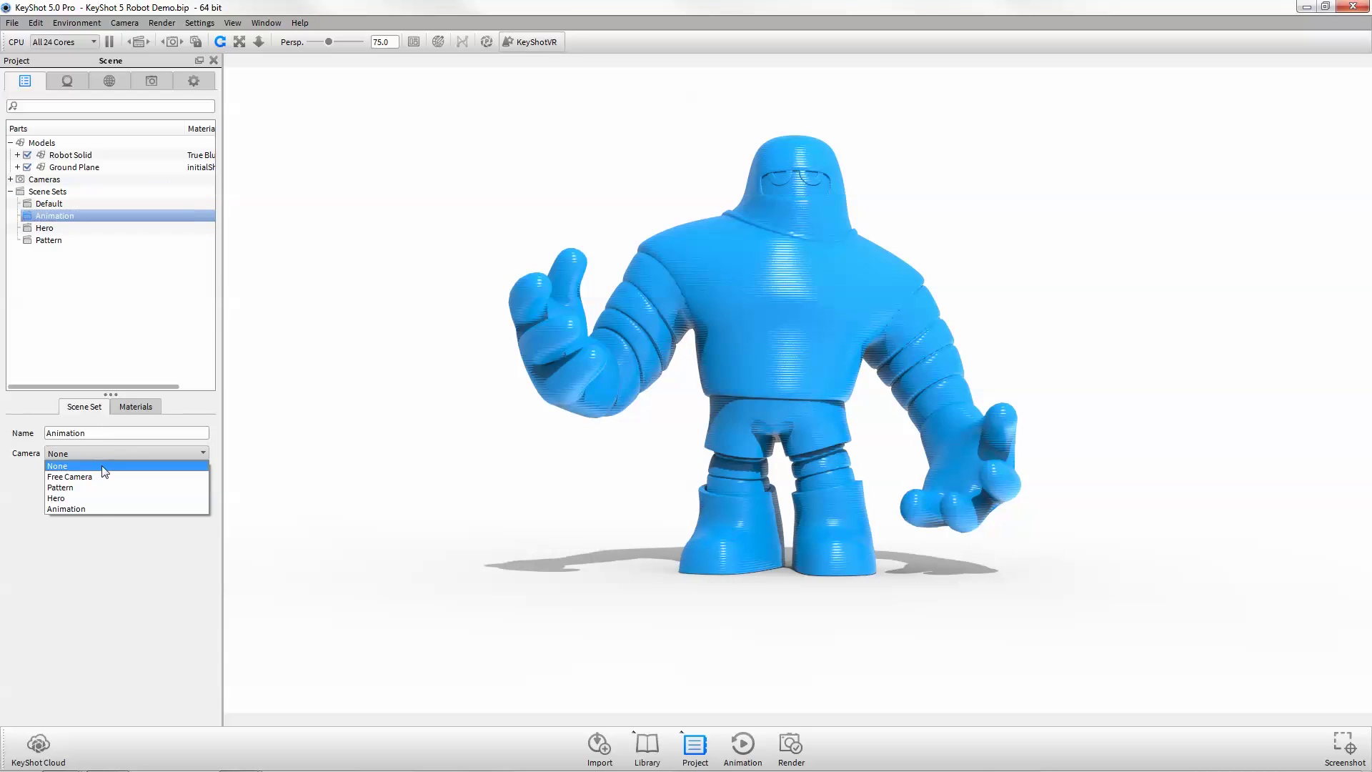
pyautogui.click(96, 510)
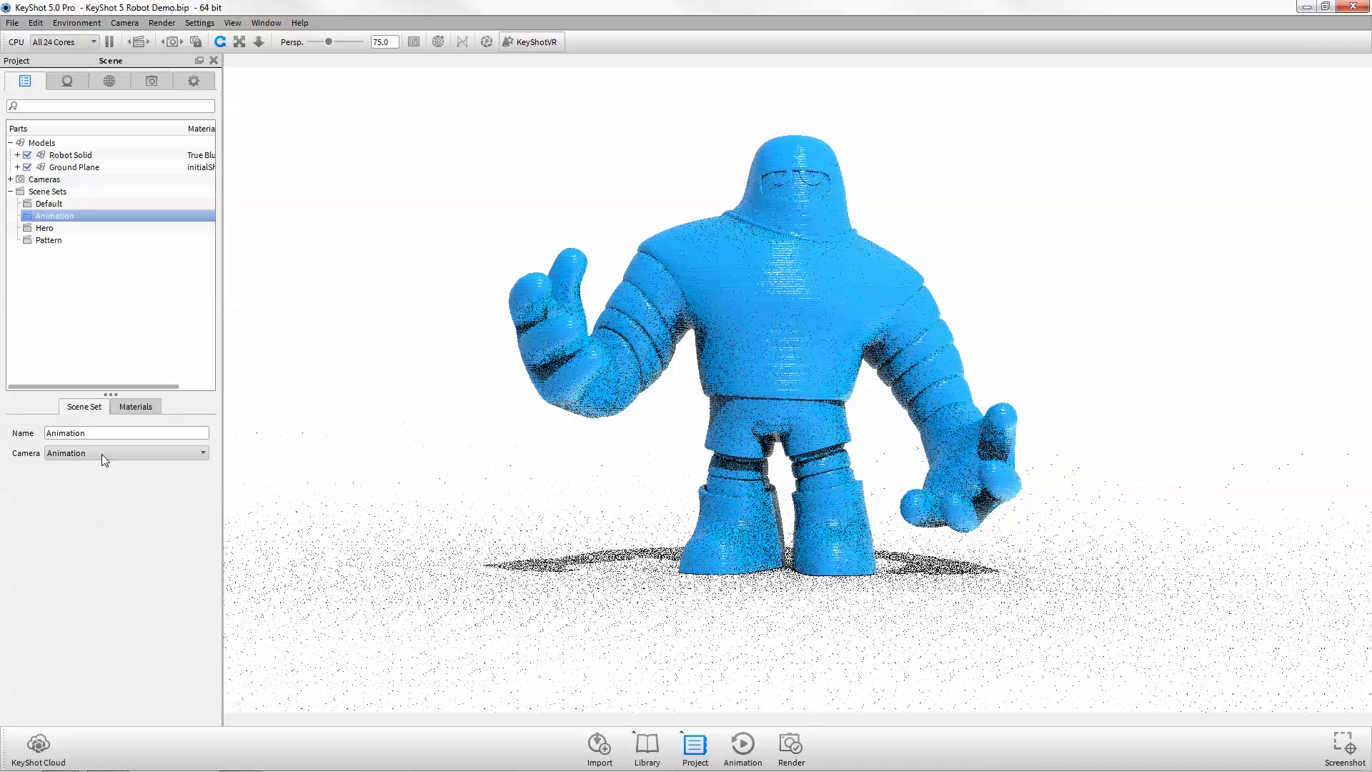
pyautogui.click(26, 168)
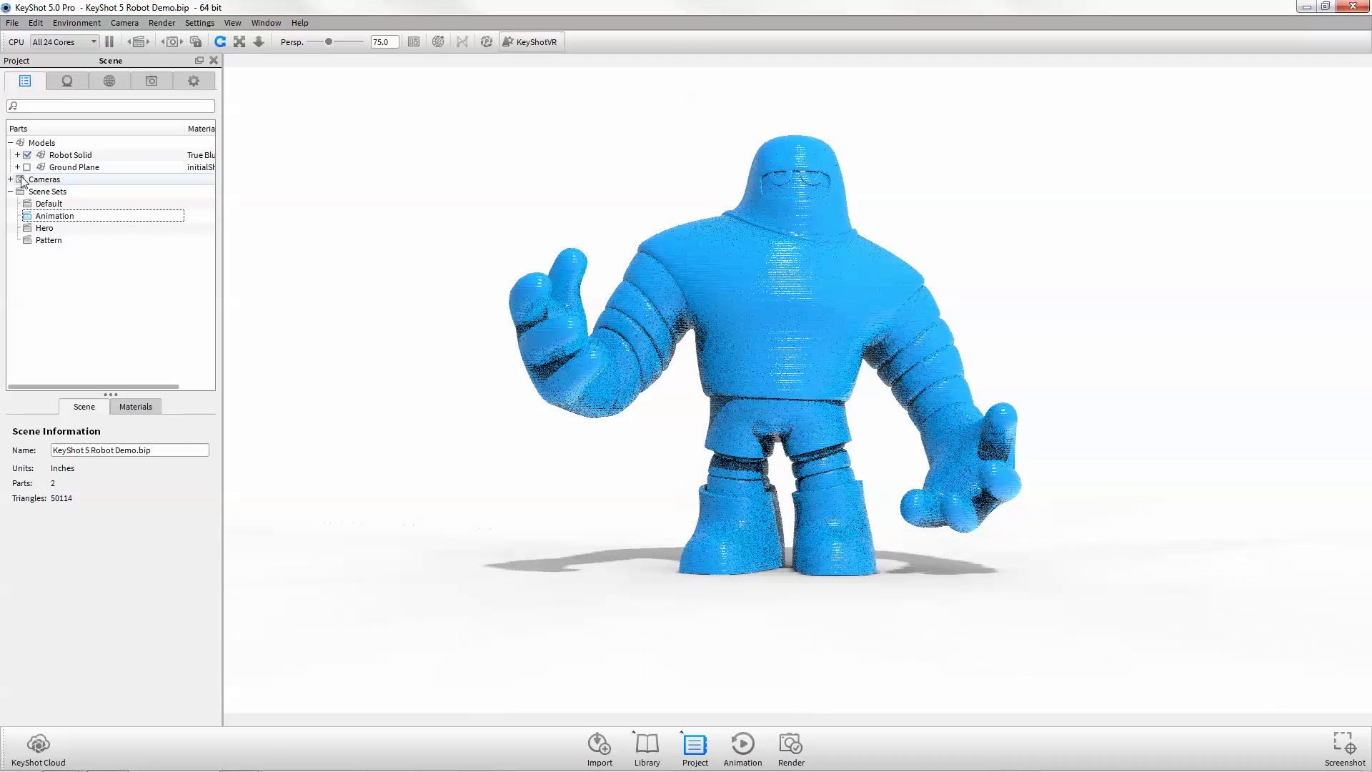
# - Cycle through the Hero and Pattern scene sets and return to the Animation scene set
pyautogui.click(147, 42)
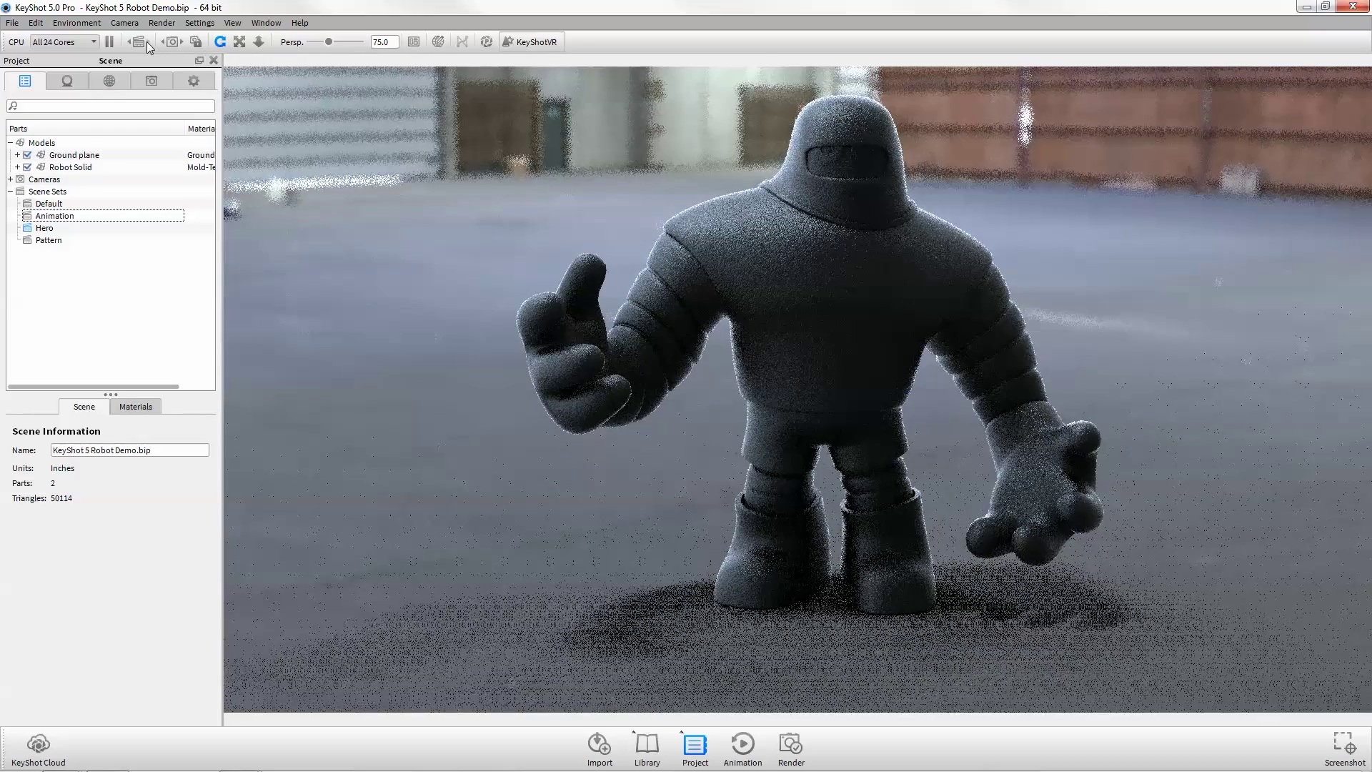
pyautogui.click(148, 42)
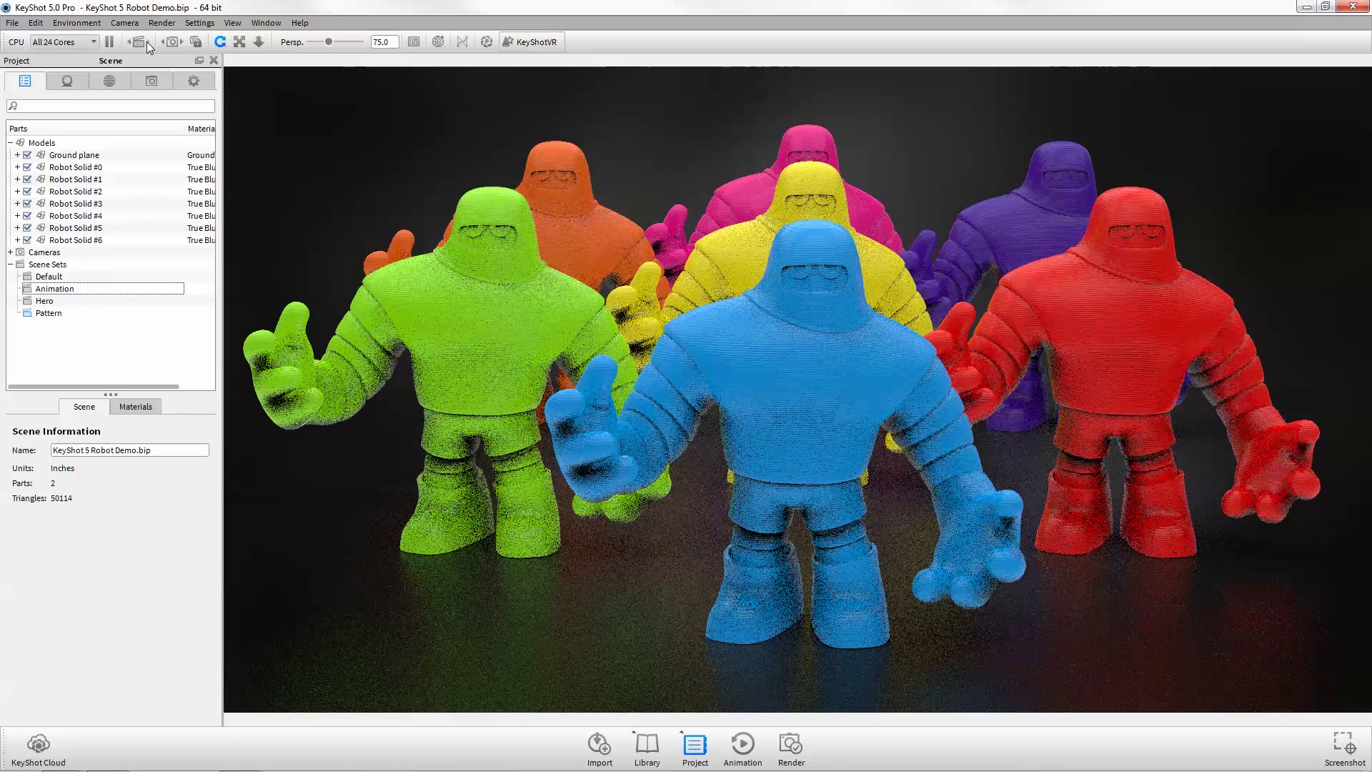
pyautogui.click(147, 41)
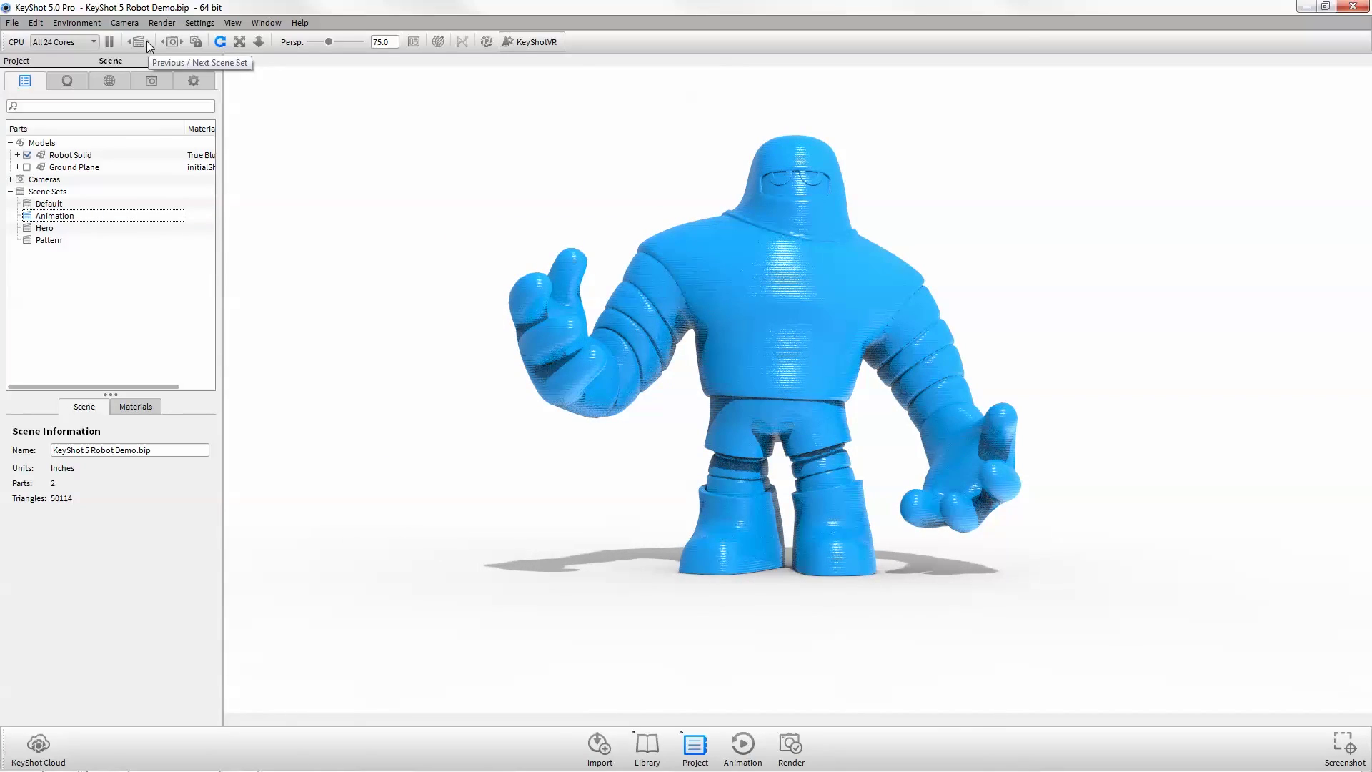
# - Export the robot scene for 3D printing as a ZPR file named Robot
pyautogui.click(12, 25)
pyautogui.moveTo(41, 190)
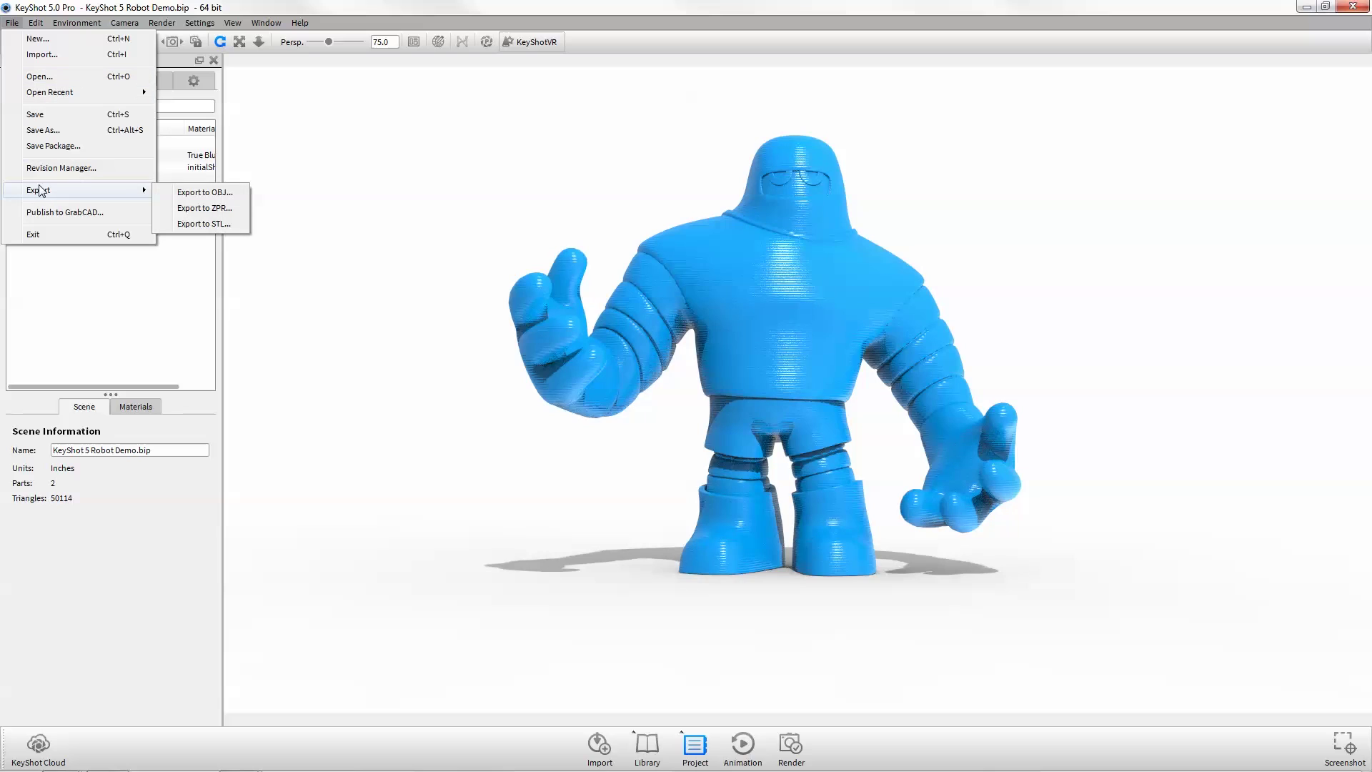
pyautogui.click(187, 209)
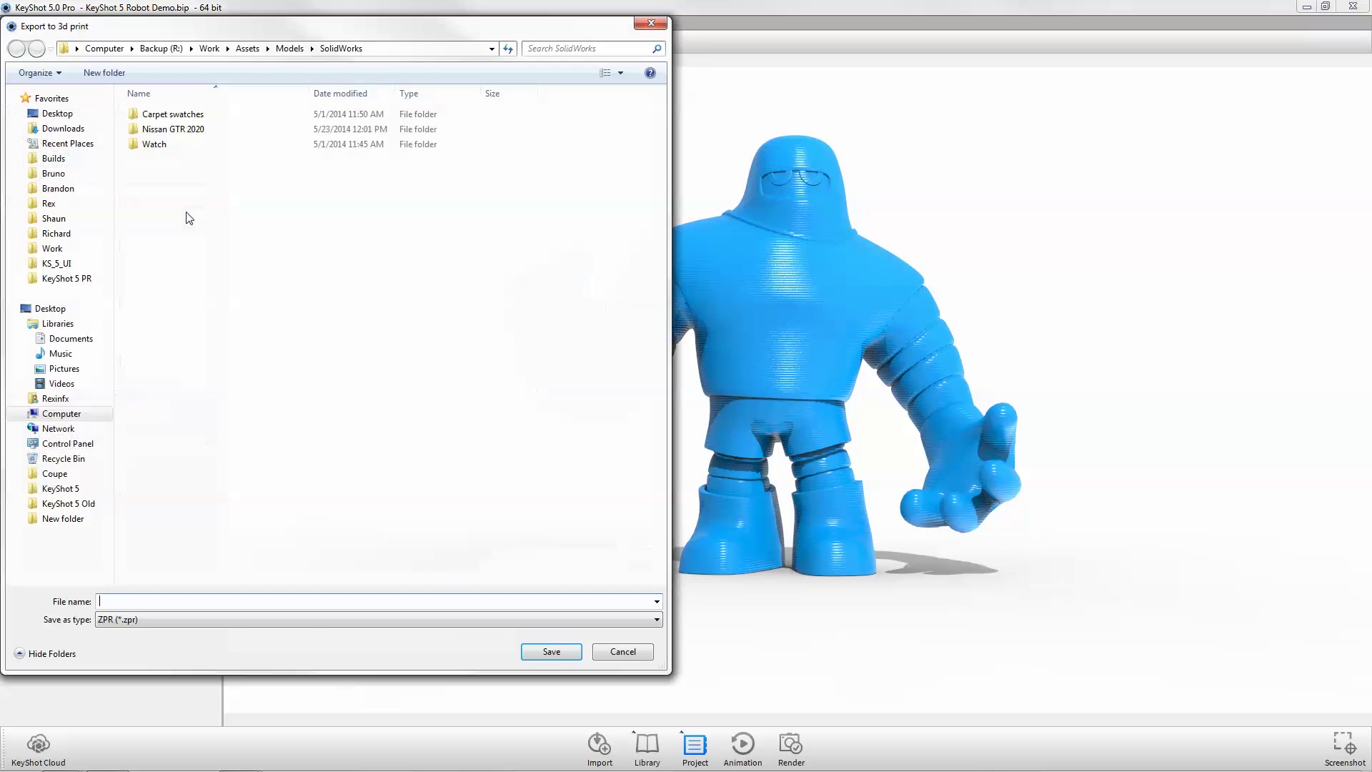
pyautogui.write('Robot')
pyautogui.press('Return')
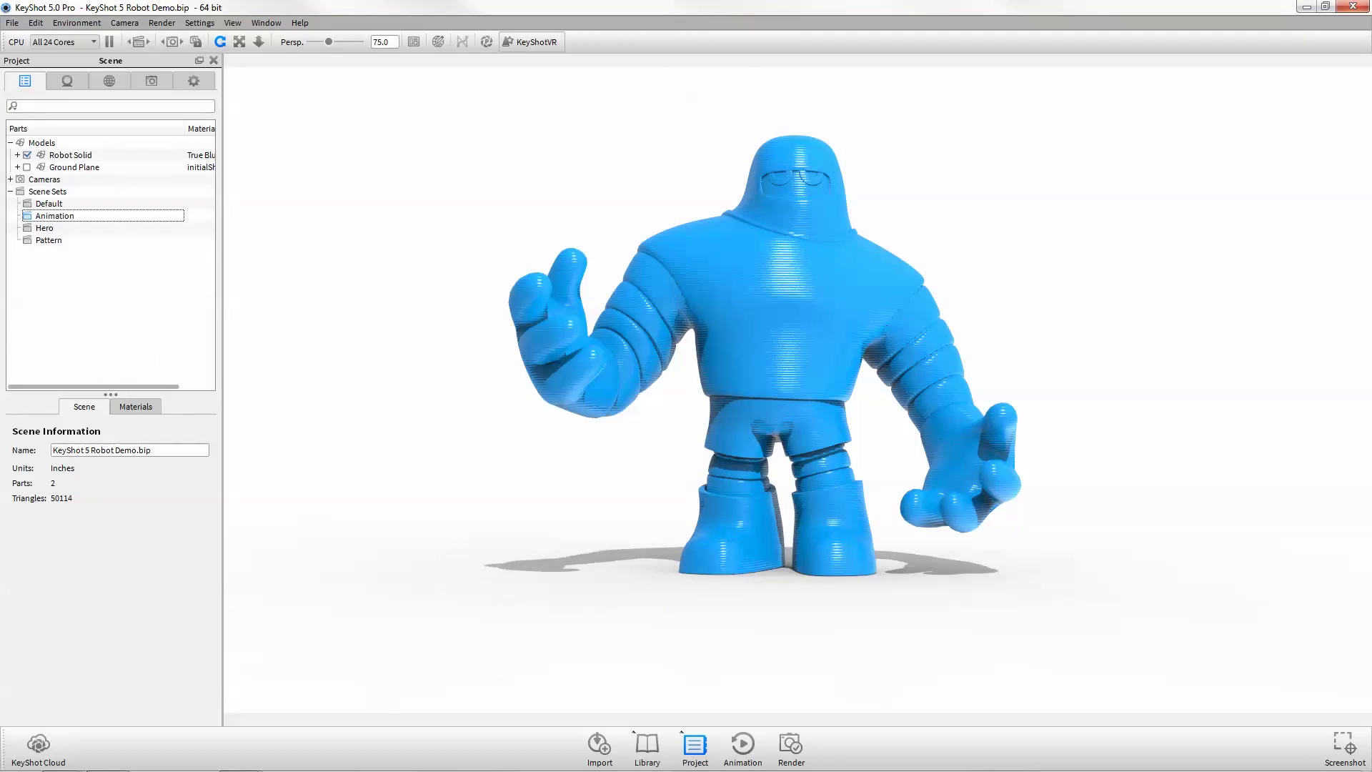